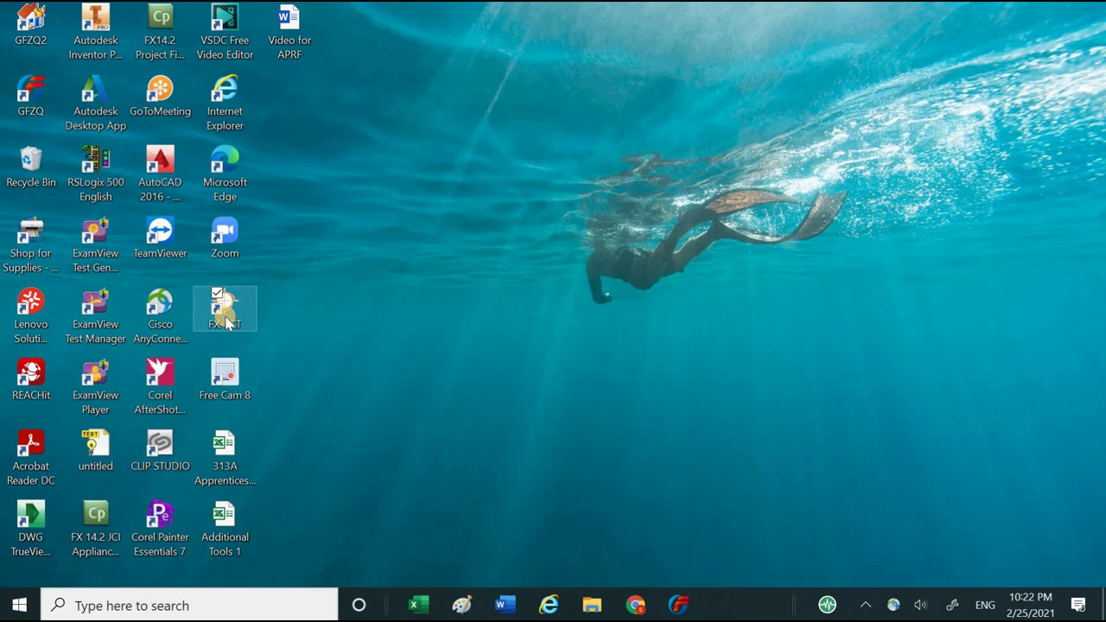
Step: Open the FX-PCT software and start a new system named "VAV Room1"
{"action": "double_click", "coordinate": [226, 322]}
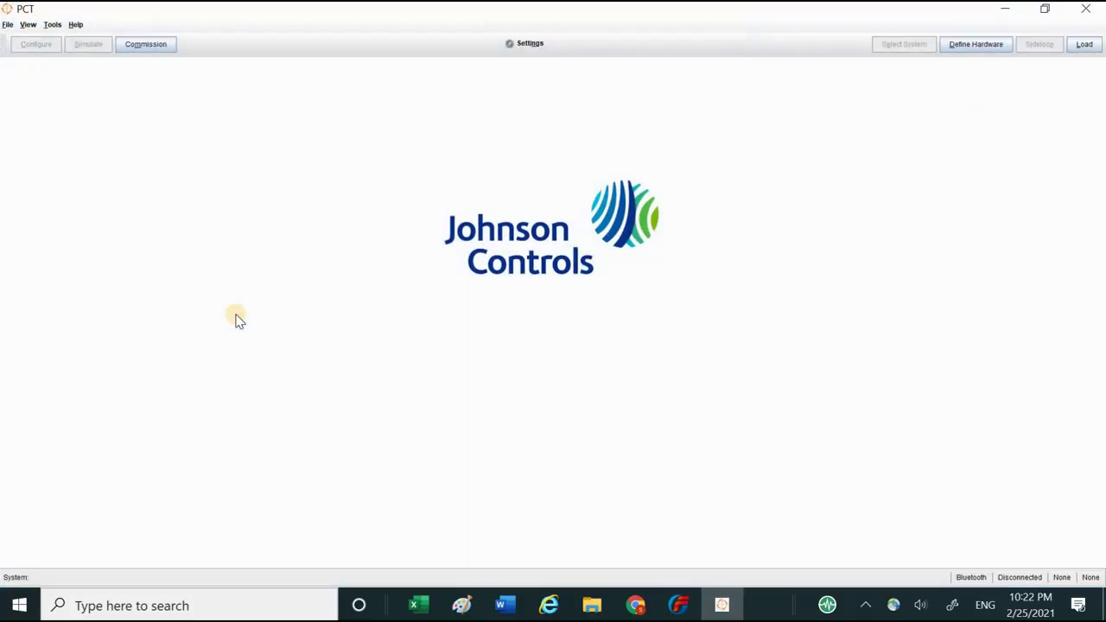
{"action": "left_click", "coordinate": [8, 25]}
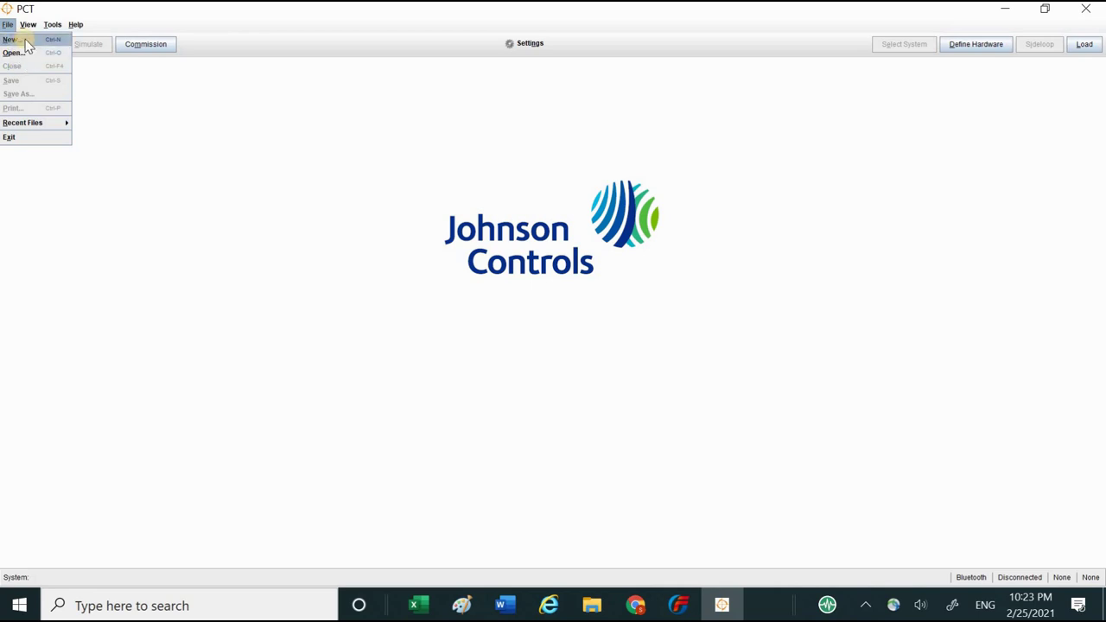
{"action": "left_click", "coordinate": [24, 39]}
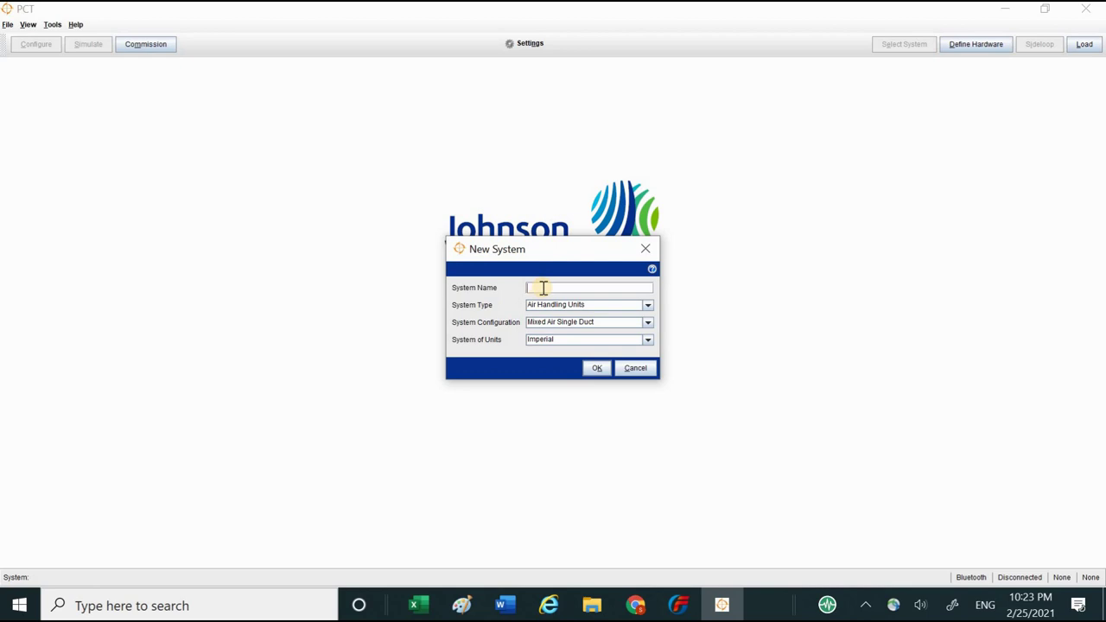
{"action": "type", "text": "VAV"}
{"action": "type", "text": "Room1"}
Step: Create the system with type VAV, configuration Single Duct and Imperial units
{"action": "left_click", "coordinate": [648, 306]}
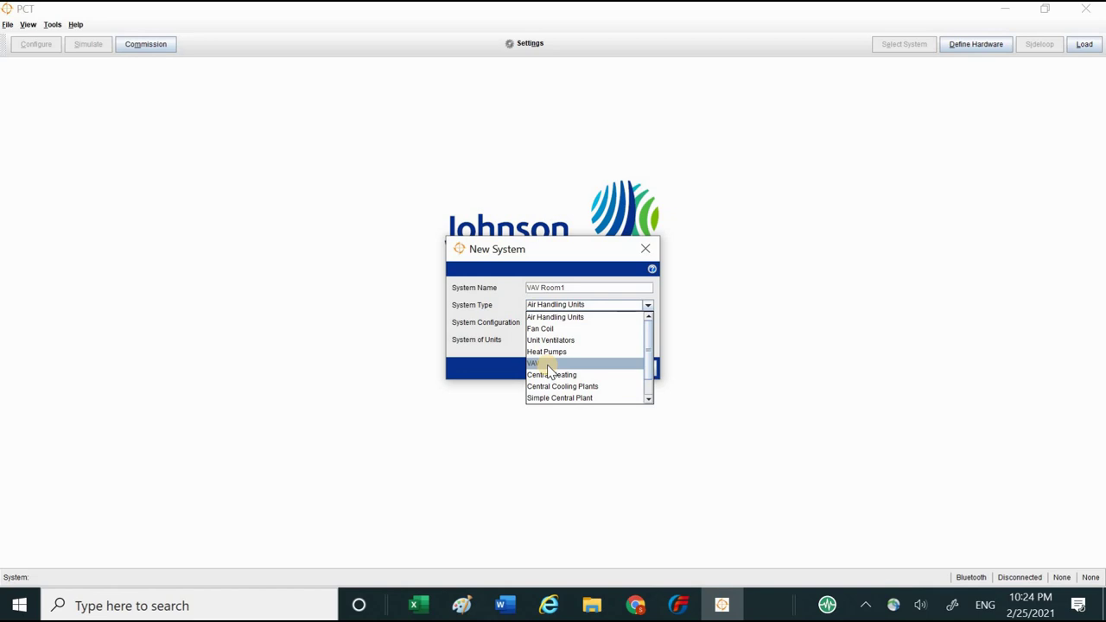
{"action": "left_click", "coordinate": [547, 363]}
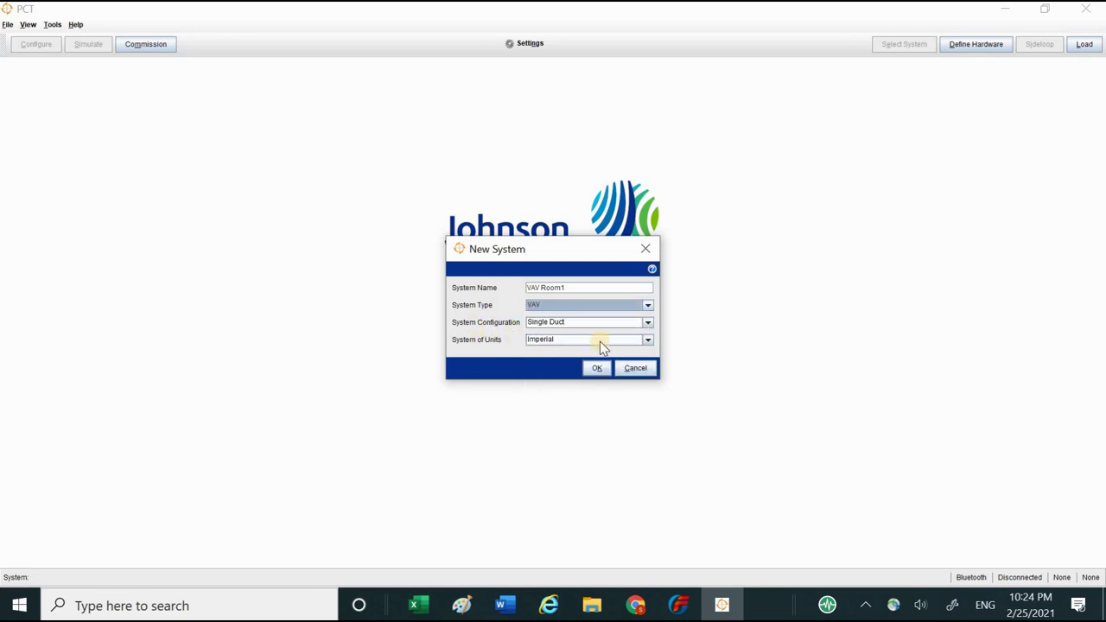
{"action": "left_click", "coordinate": [647, 323]}
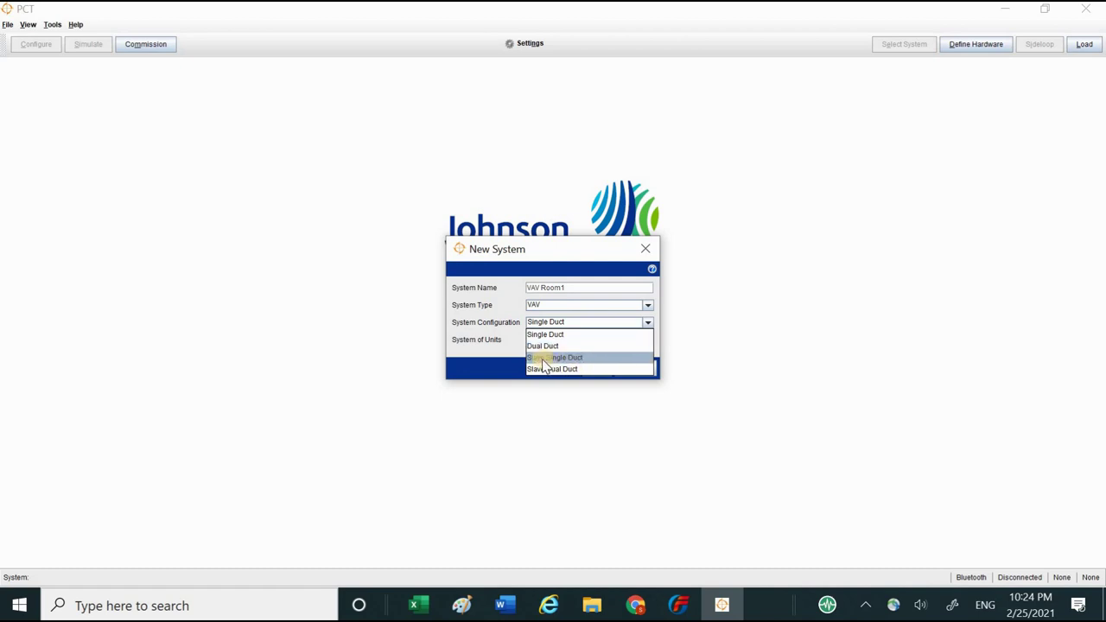
{"action": "left_click", "coordinate": [582, 335]}
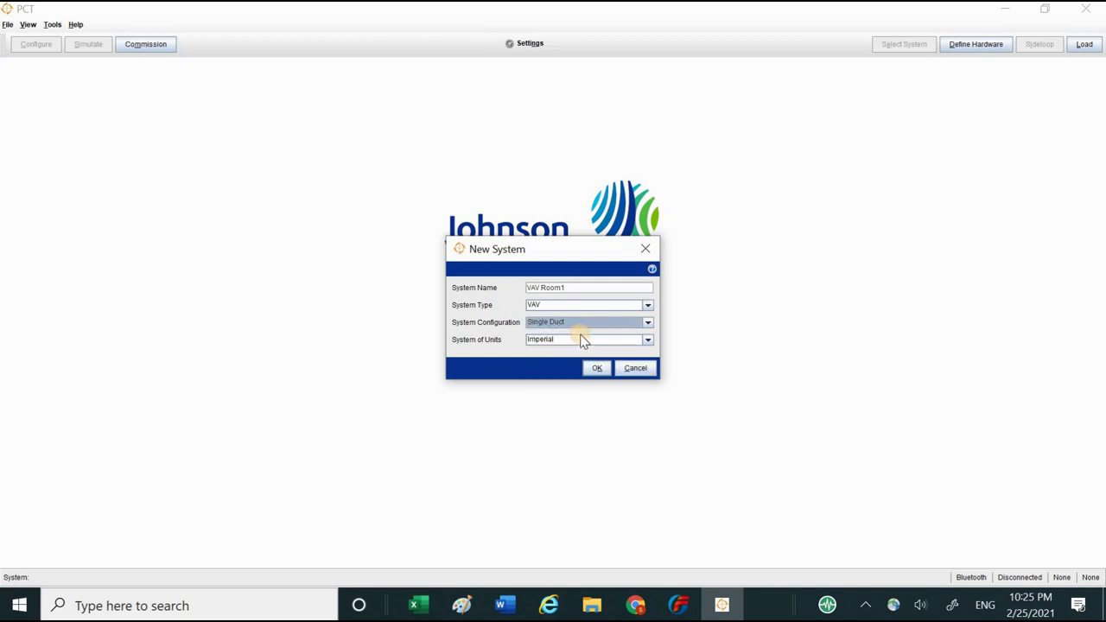
{"action": "left_click", "coordinate": [649, 342]}
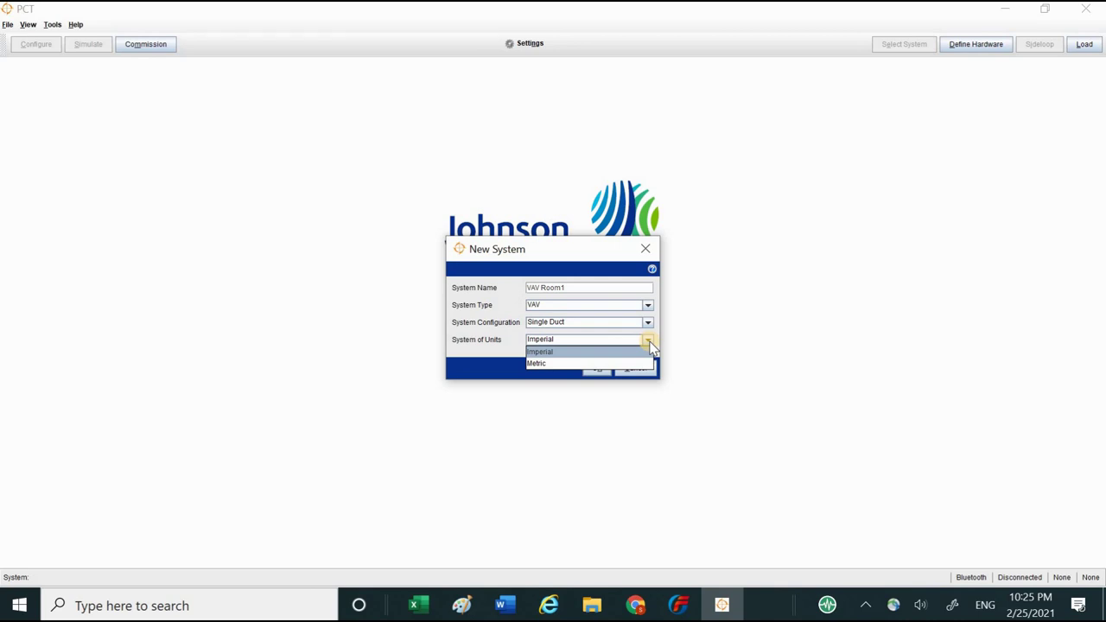
{"action": "left_click", "coordinate": [562, 352]}
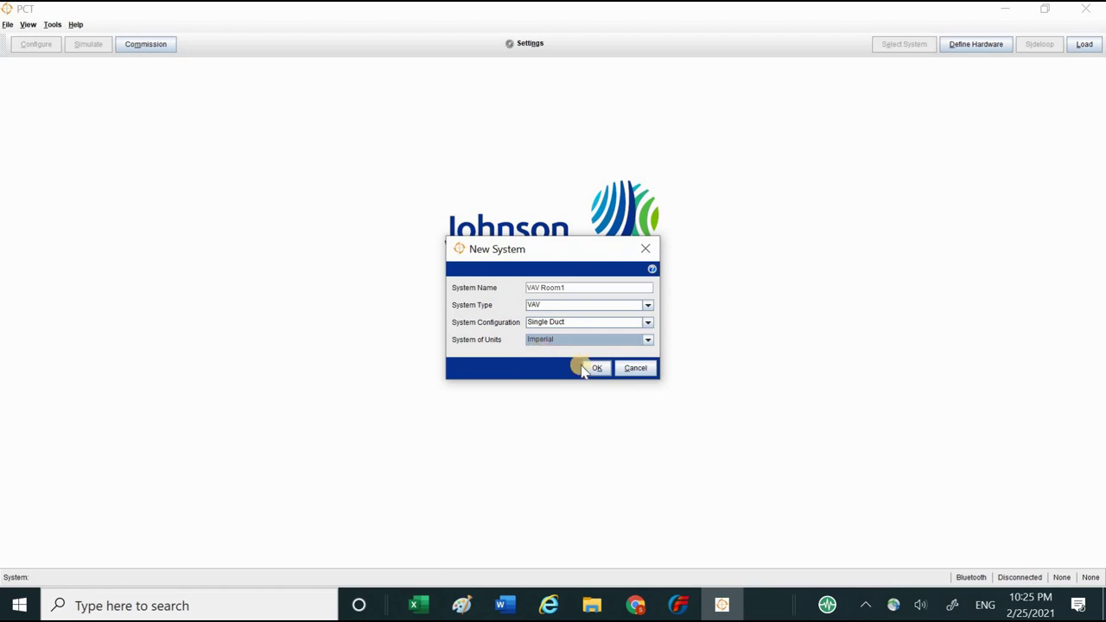
{"action": "left_click", "coordinate": [594, 369]}
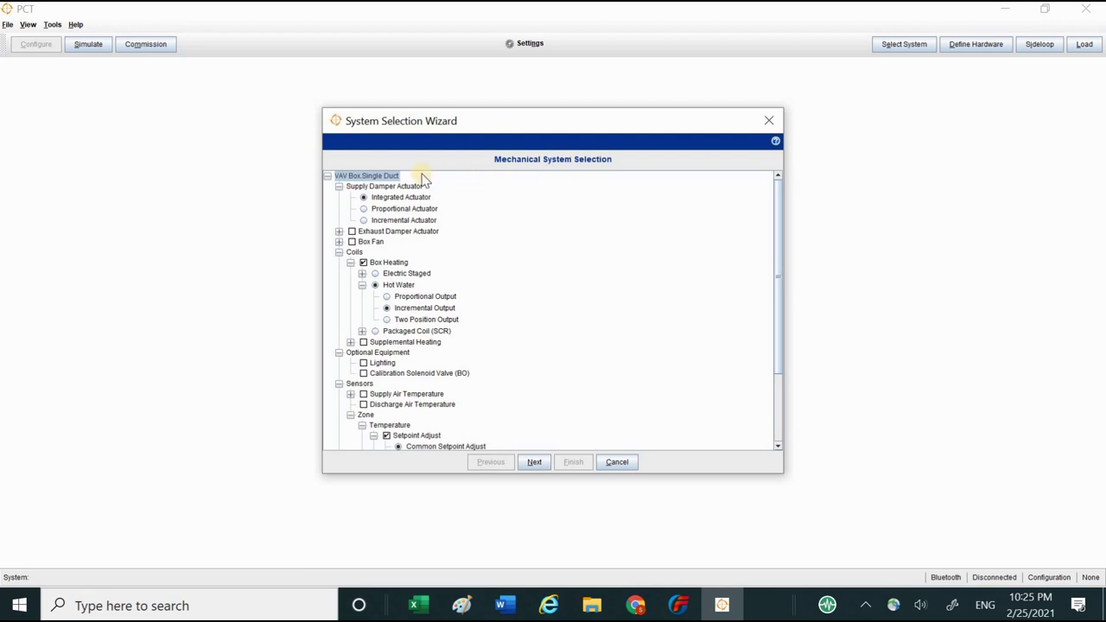
Step: Choose the Integrated Actuator for the supply damper, and replace Box Heating with Supplemental Heating using Electric Stage
{"action": "left_click", "coordinate": [362, 196]}
{"action": "left_click", "coordinate": [364, 264]}
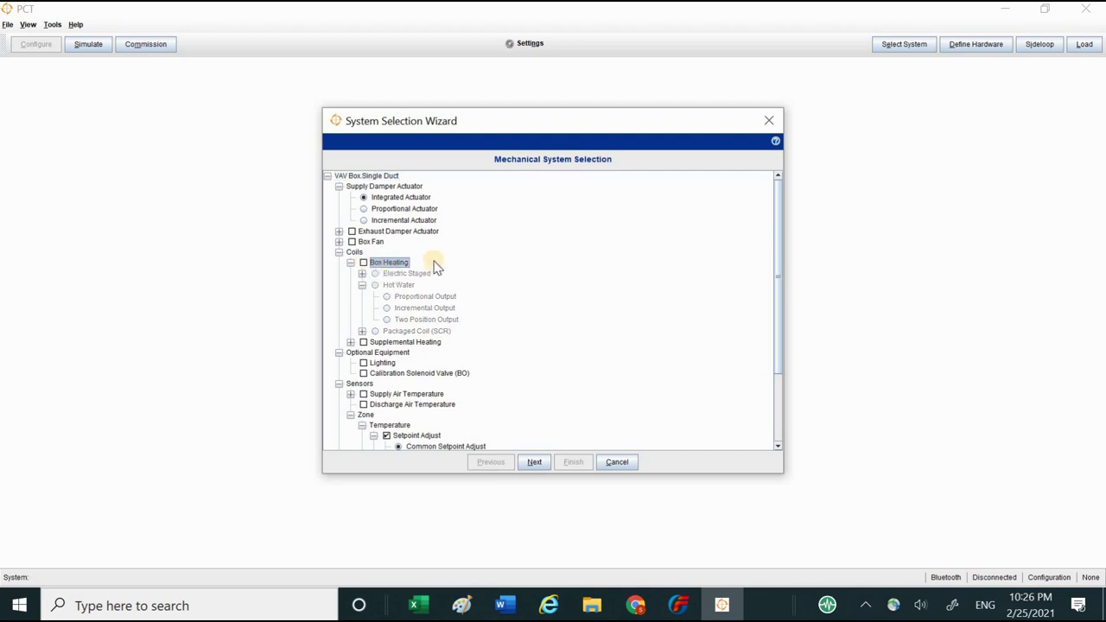
{"action": "left_click", "coordinate": [351, 342]}
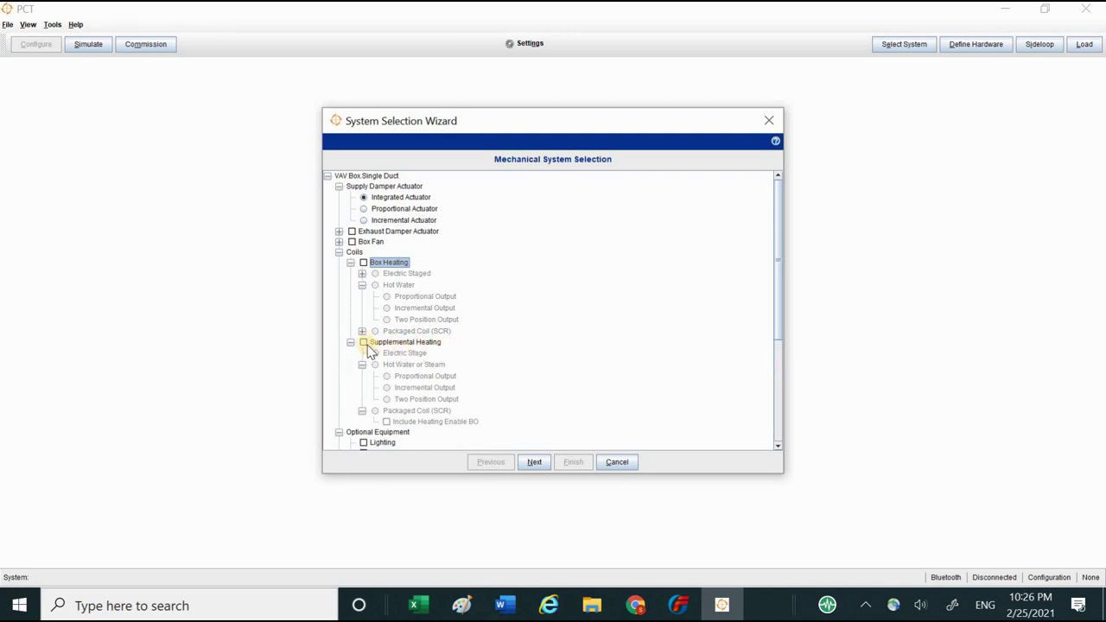
{"action": "left_click", "coordinate": [362, 342]}
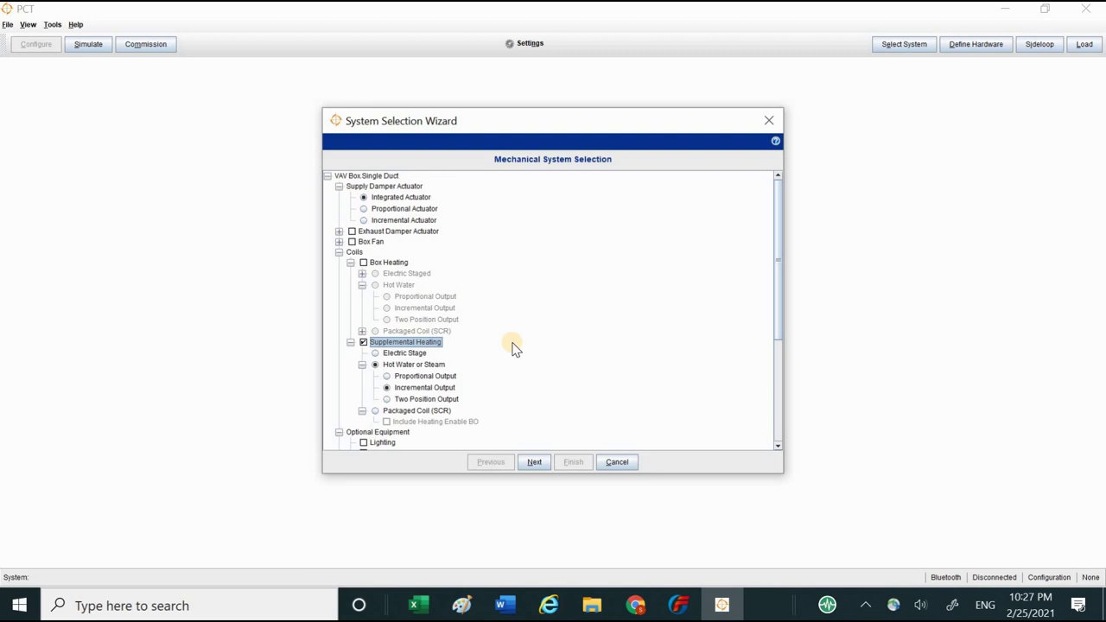
{"action": "left_click", "coordinate": [376, 353]}
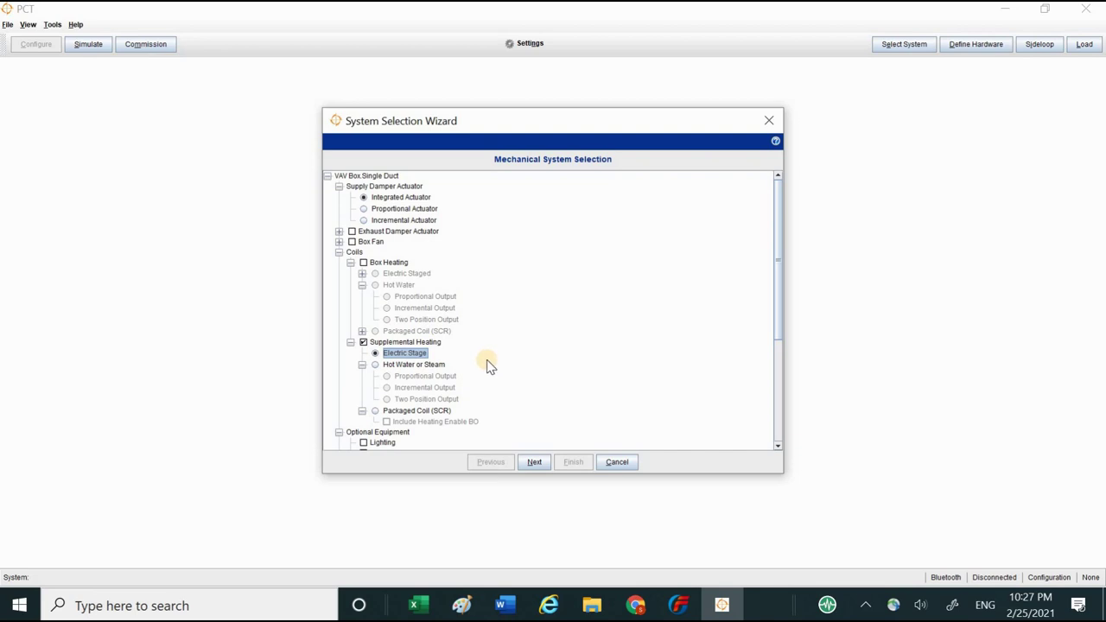
Step: Include Lighting as optional equipment and add the Supply Air Temperature sensor, without morning warm-up use
{"action": "scroll", "coordinate": [487, 367], "scroll_direction": "down", "scroll_amount": 5}
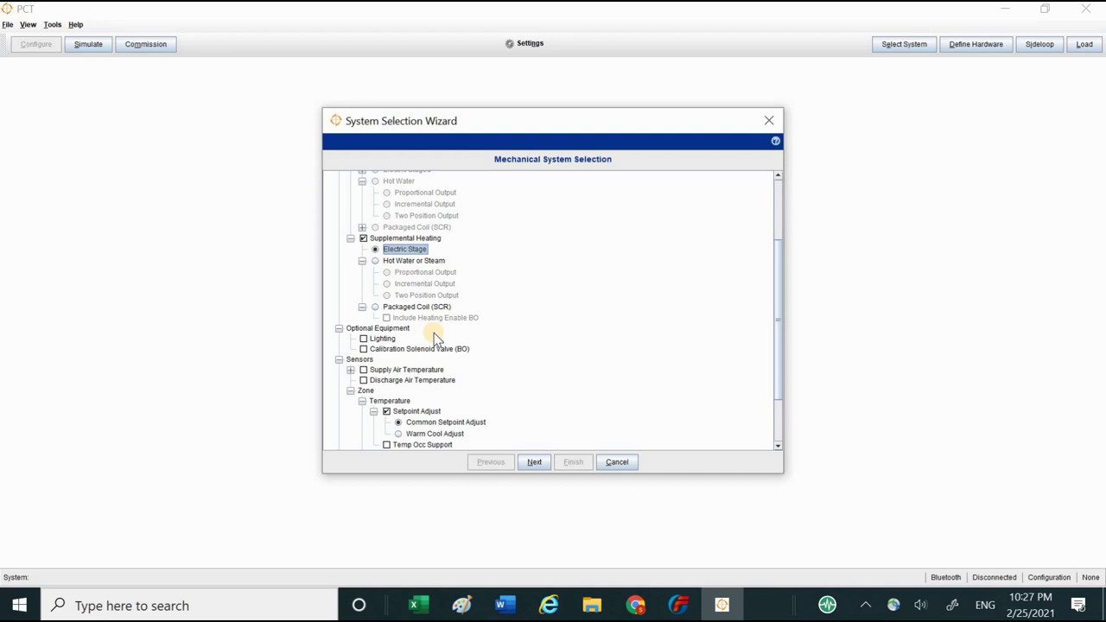
{"action": "left_click", "coordinate": [363, 339]}
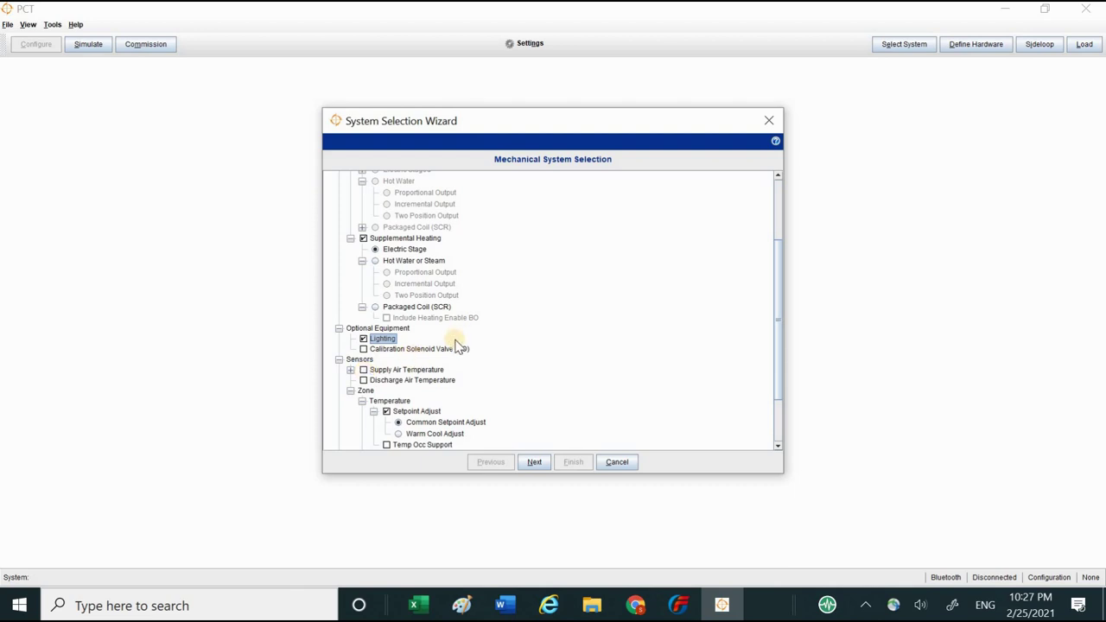
{"action": "left_click", "coordinate": [351, 370]}
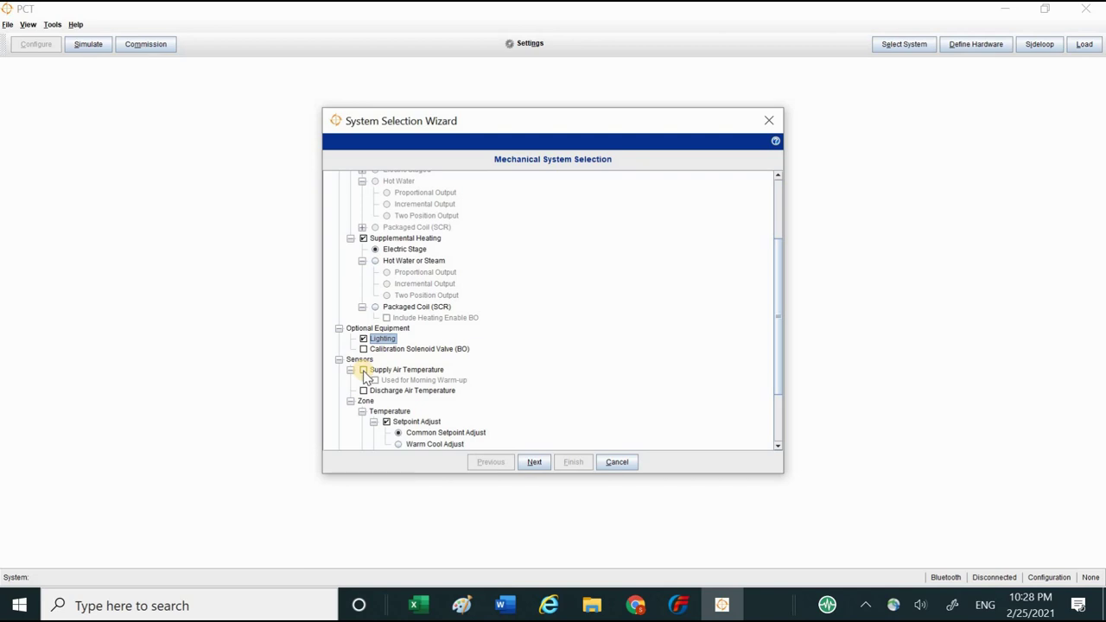
{"action": "left_click", "coordinate": [363, 371]}
{"action": "scroll", "coordinate": [479, 354], "scroll_direction": "down", "scroll_amount": 2}
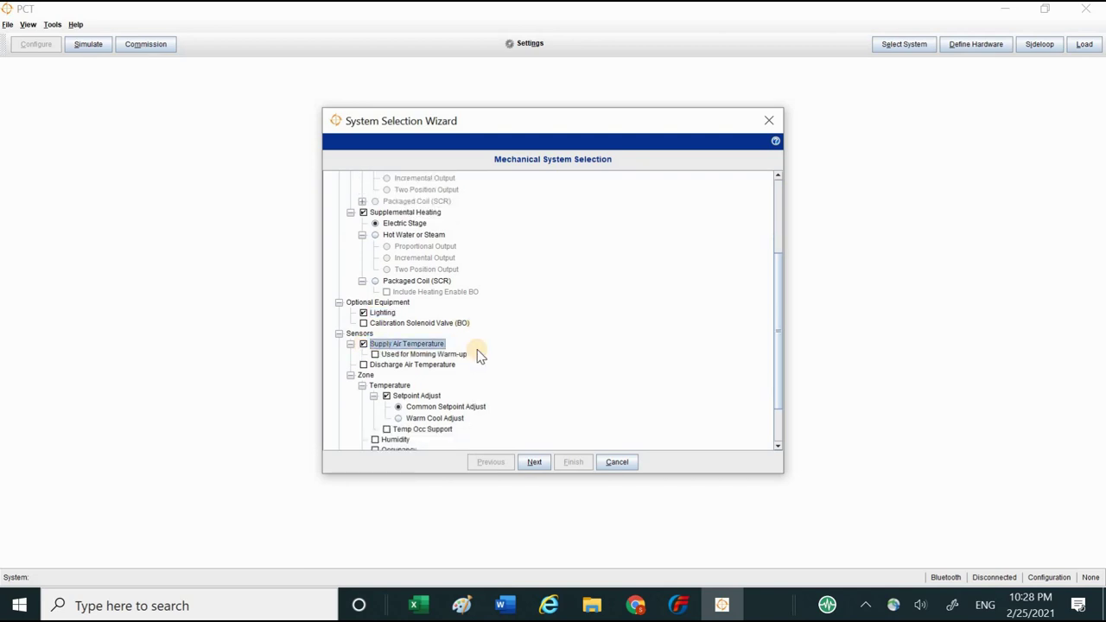
Step: Keep the zone's Setpoint Adjust enabled, add the Occupancy sensor, and proceed to the control logic selection
{"action": "scroll", "coordinate": [479, 354], "scroll_direction": "down", "scroll_amount": 1}
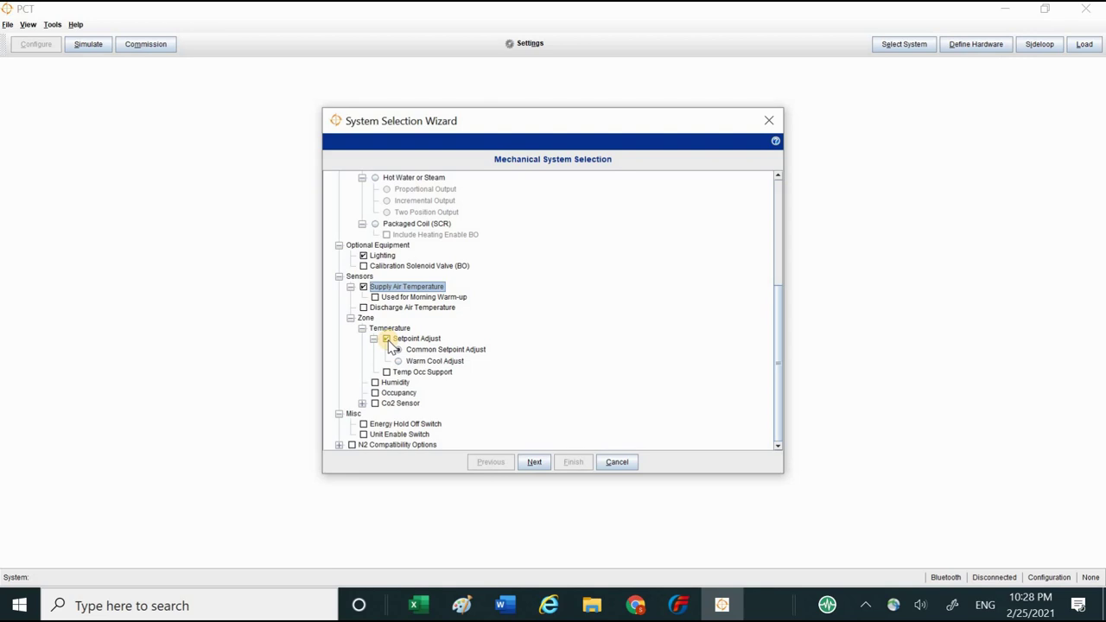
{"action": "left_click", "coordinate": [386, 339]}
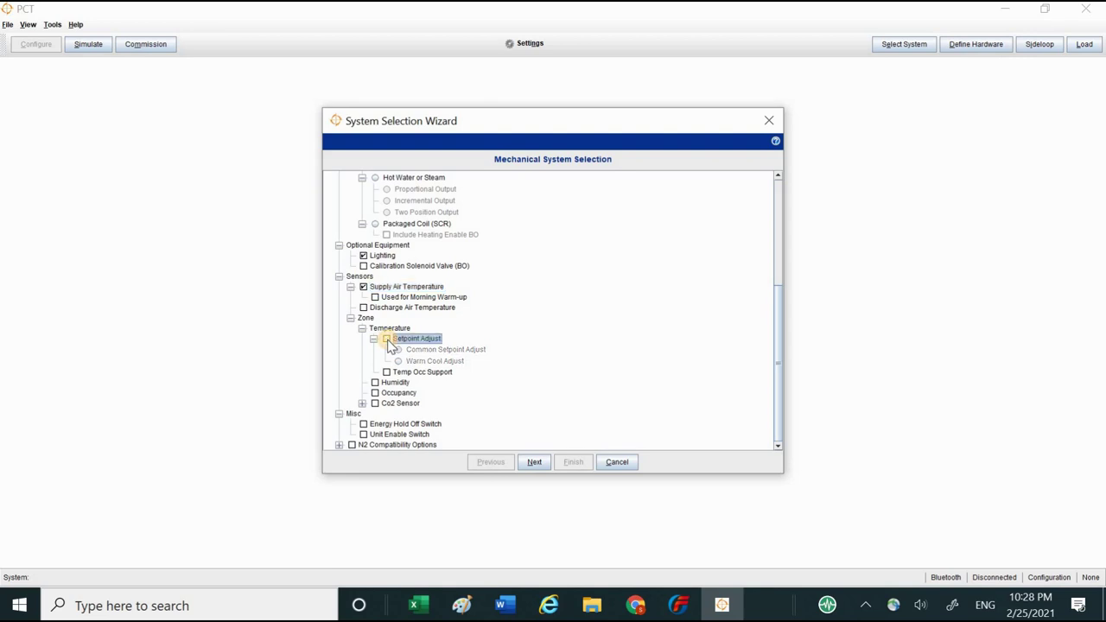
{"action": "left_click", "coordinate": [386, 338]}
{"action": "left_click", "coordinate": [362, 256]}
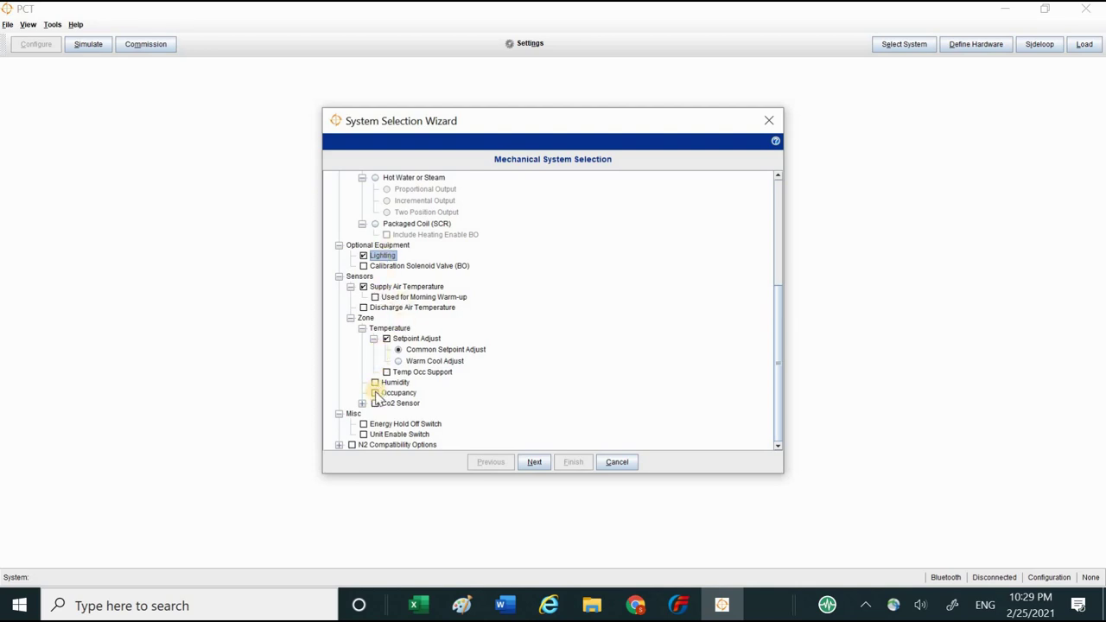
{"action": "left_click", "coordinate": [375, 393]}
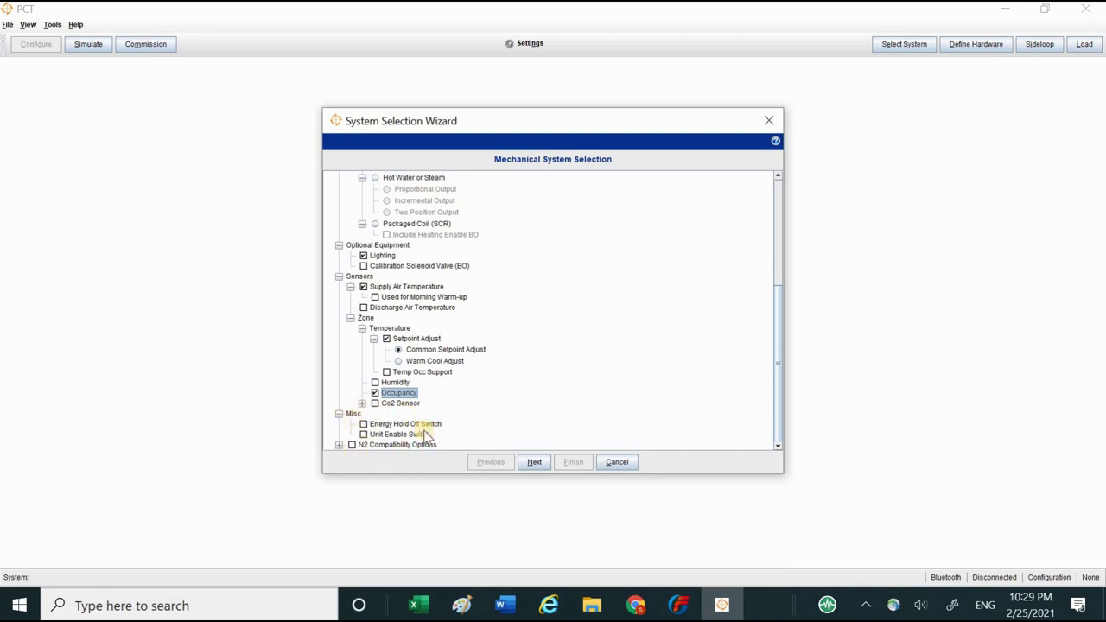
{"action": "left_click", "coordinate": [534, 462]}
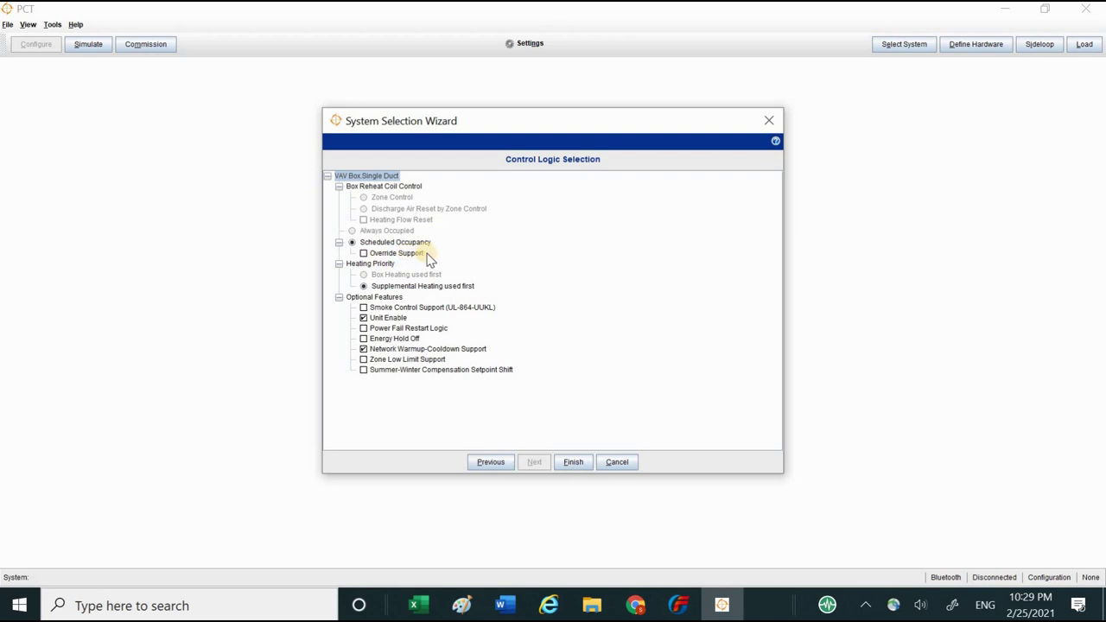
Step: Set the control logic to Override Support on, Unit Enable off and Network Warmup-Cooldown Support on, and finish the wizard
{"action": "left_click", "coordinate": [363, 253]}
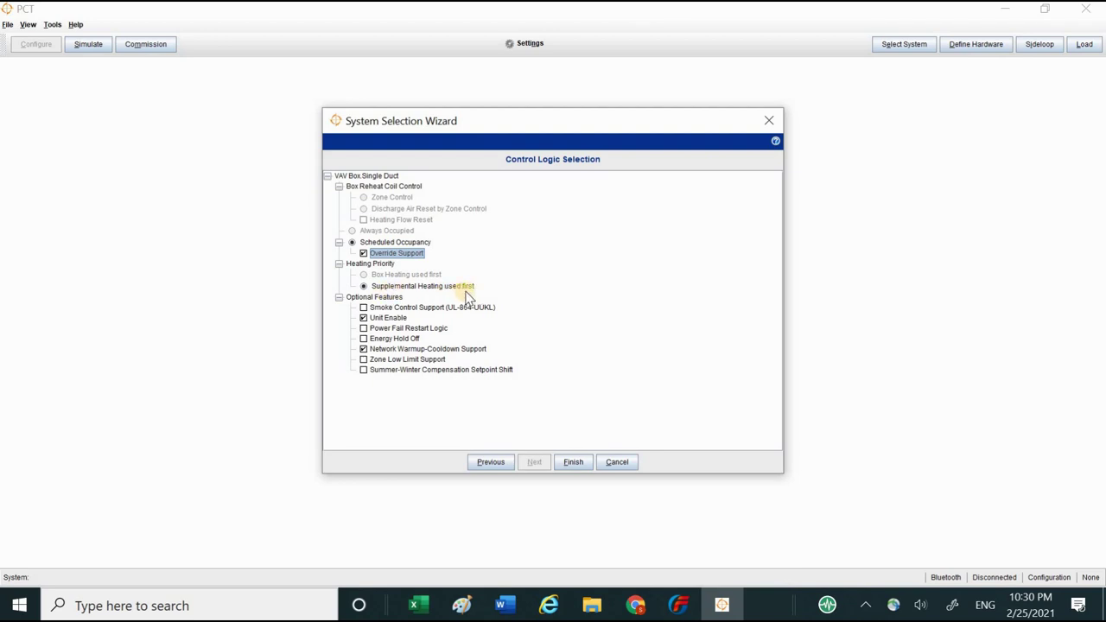
{"action": "left_click", "coordinate": [364, 317]}
{"action": "left_click", "coordinate": [363, 317]}
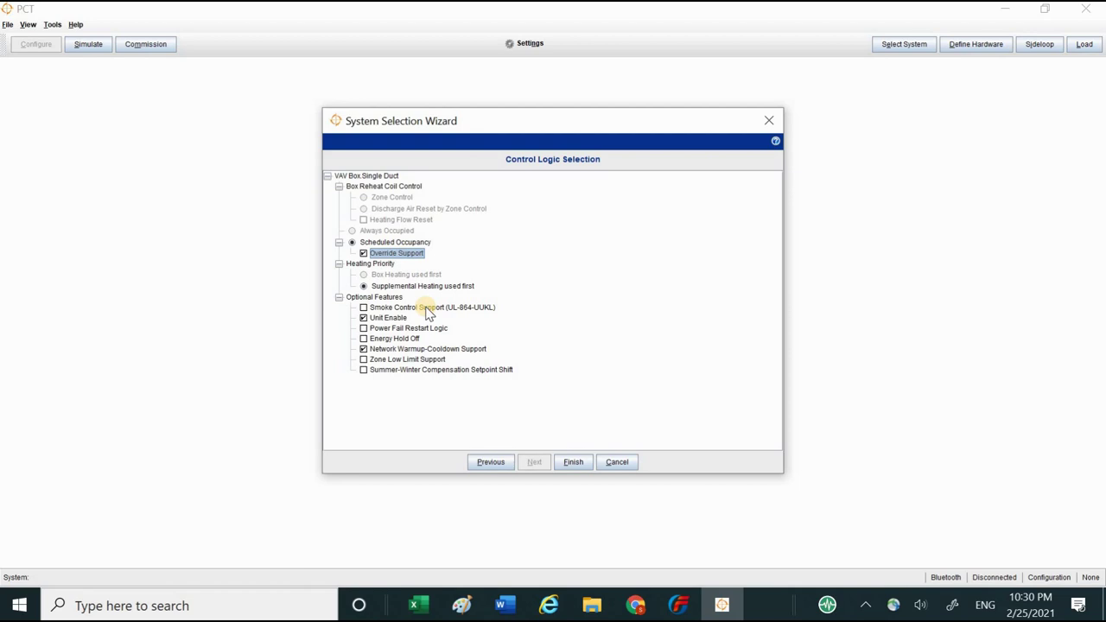
{"action": "left_click", "coordinate": [365, 319]}
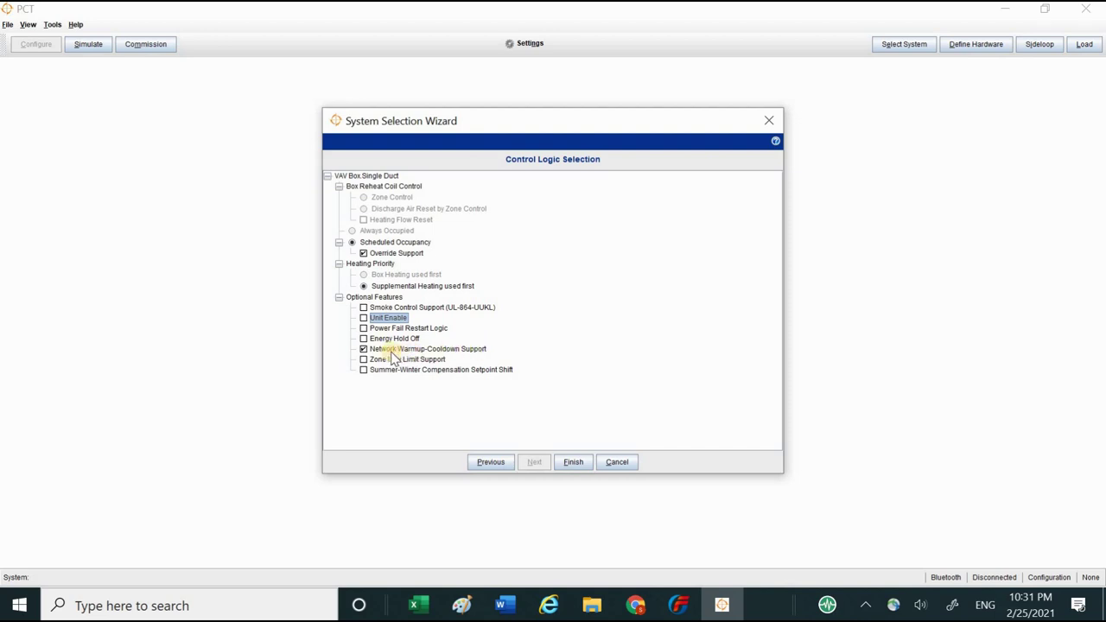
{"action": "left_click", "coordinate": [362, 349]}
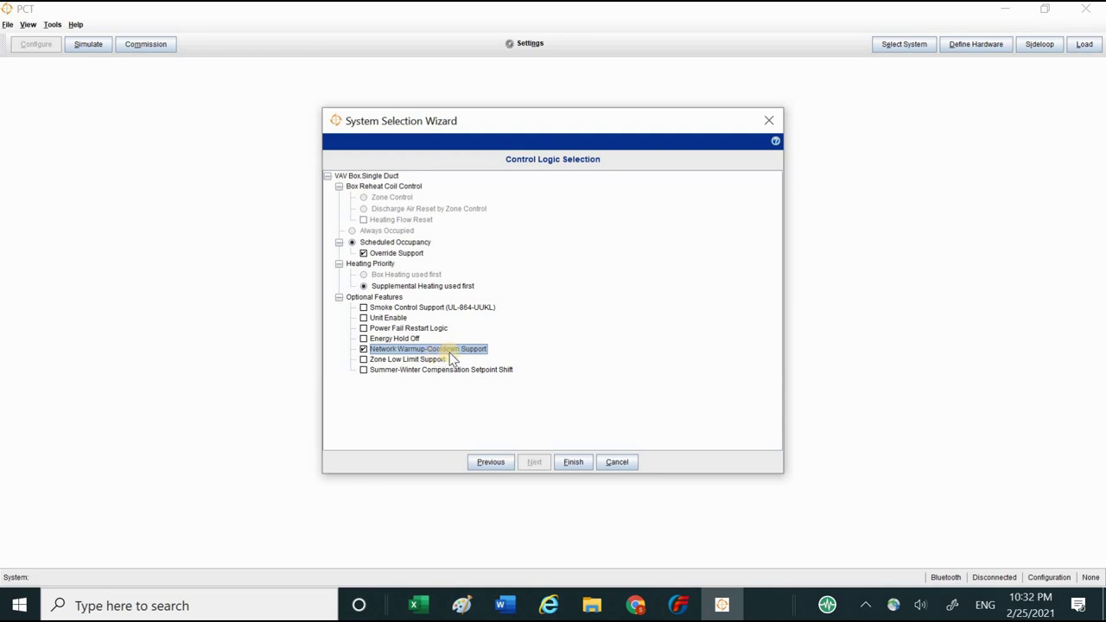
{"action": "left_click", "coordinate": [576, 462]}
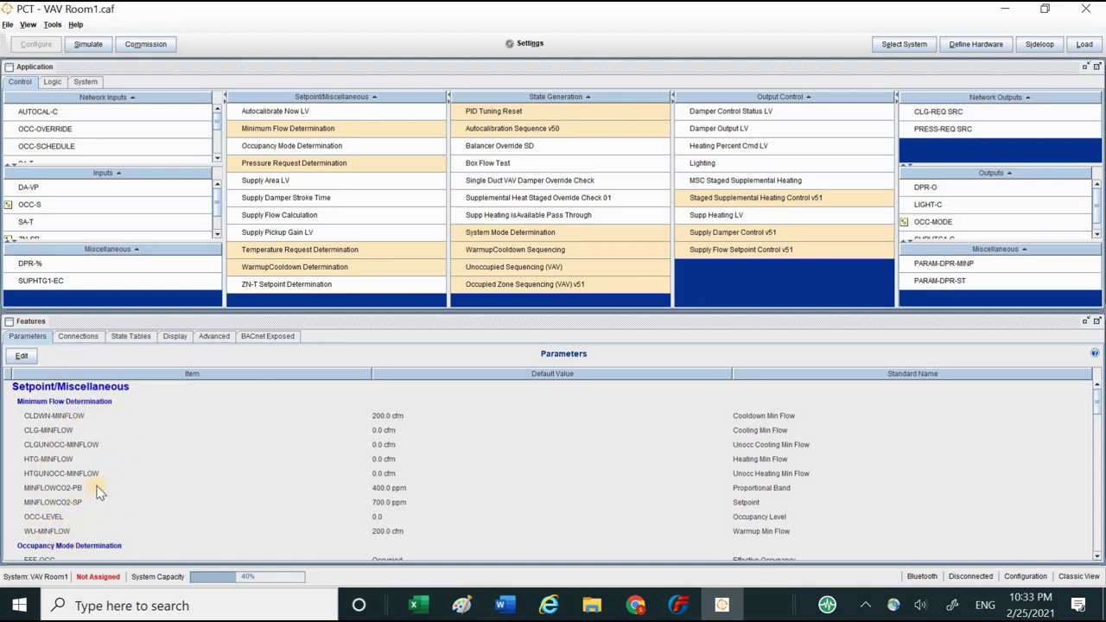
Step: Examine the application's Connections, State Tables and BACnet Exposed features
{"action": "left_click", "coordinate": [84, 337]}
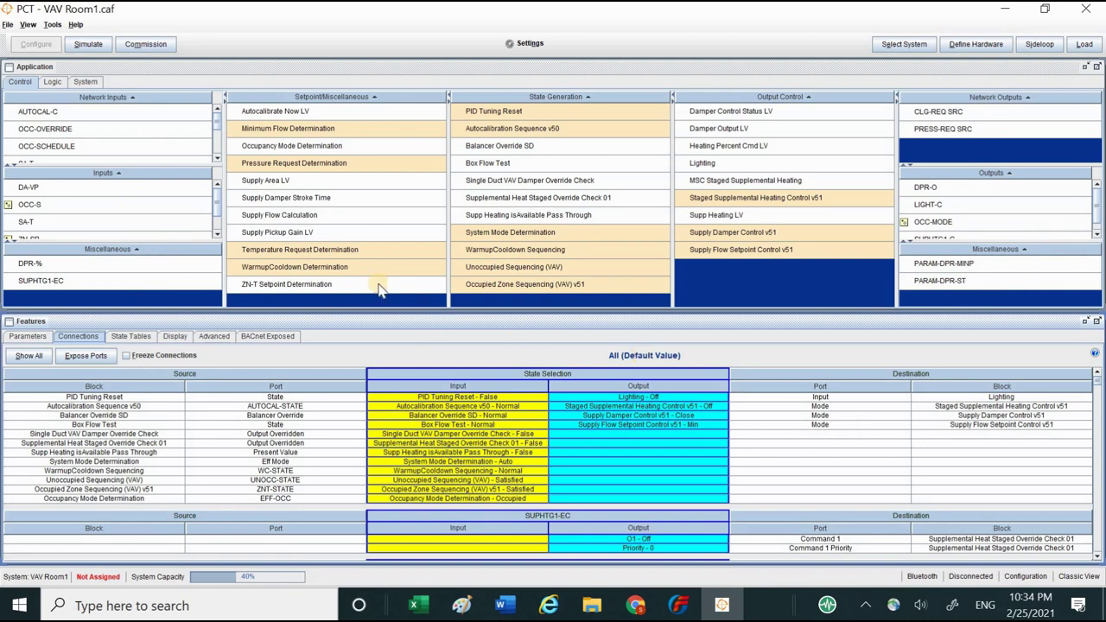
{"action": "left_click", "coordinate": [132, 336]}
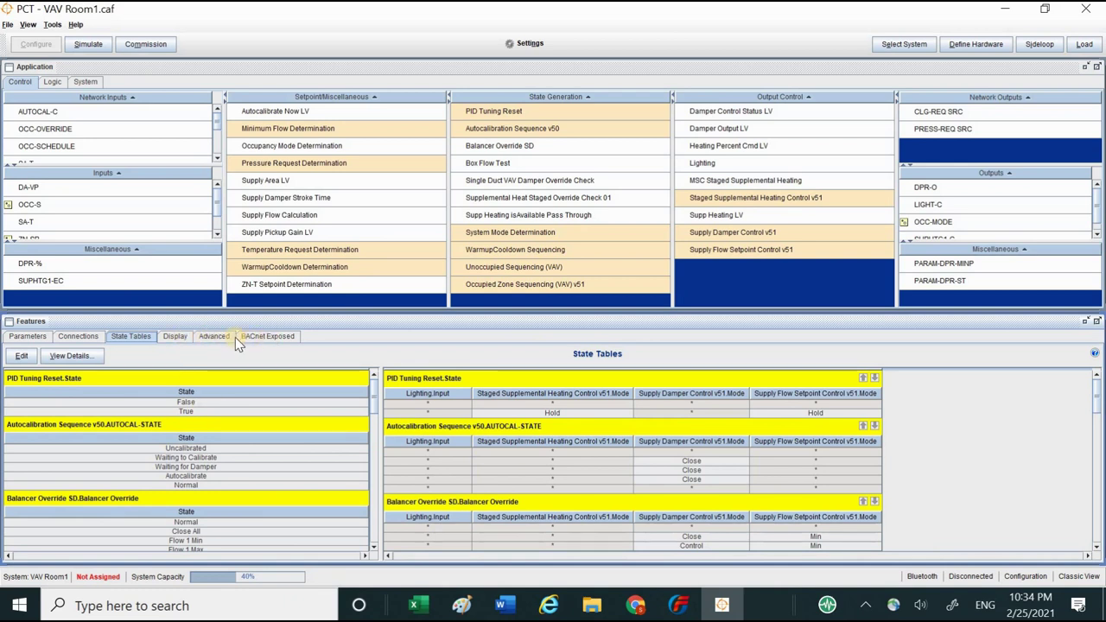
{"action": "left_click", "coordinate": [258, 335]}
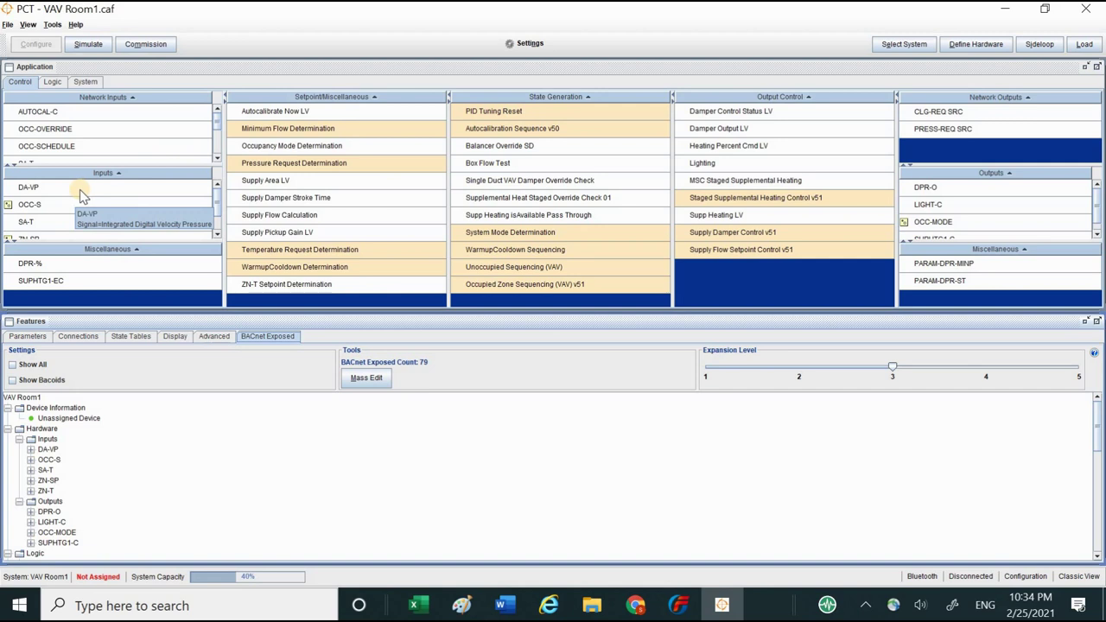
Step: Change the signal type of the SA-T supply air temperature input to Resistive
{"action": "left_click", "coordinate": [25, 227]}
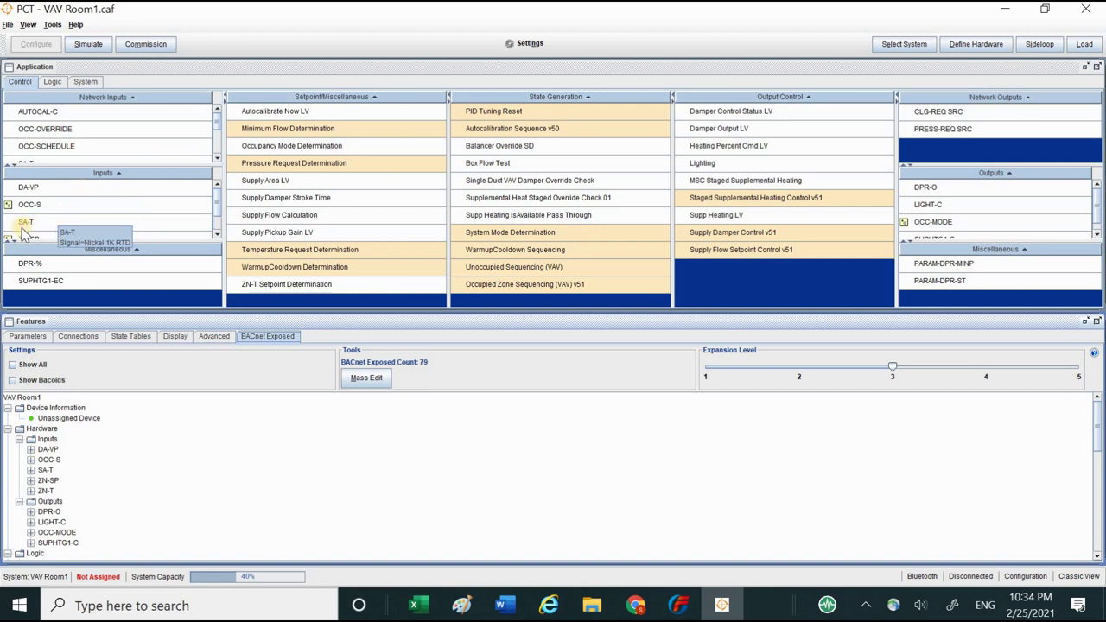
{"action": "right_click", "coordinate": [92, 228]}
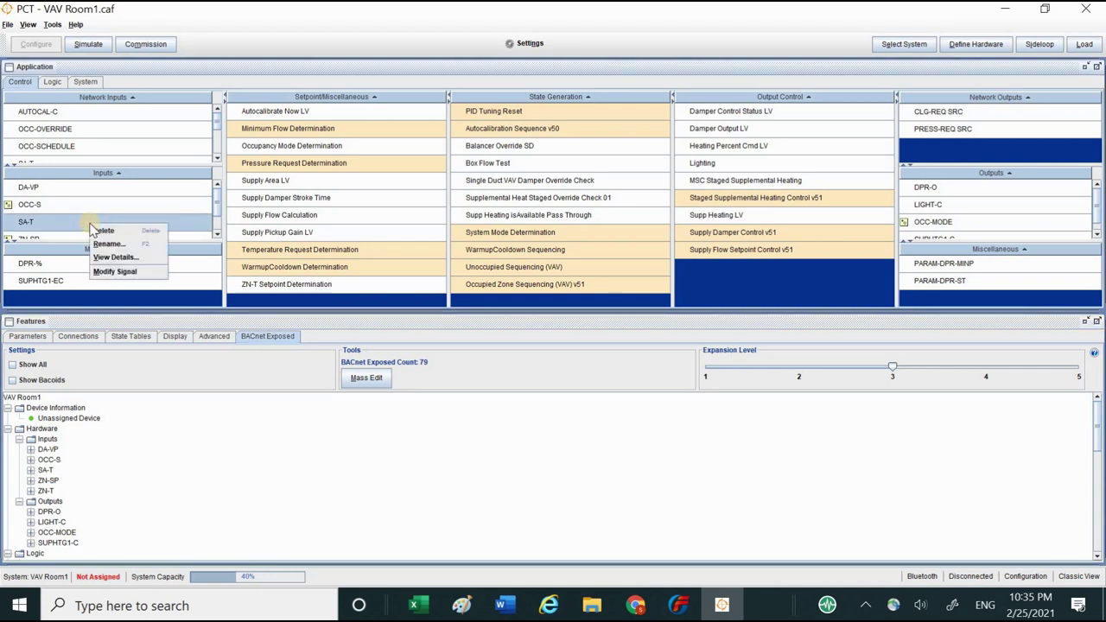
{"action": "left_click", "coordinate": [122, 273]}
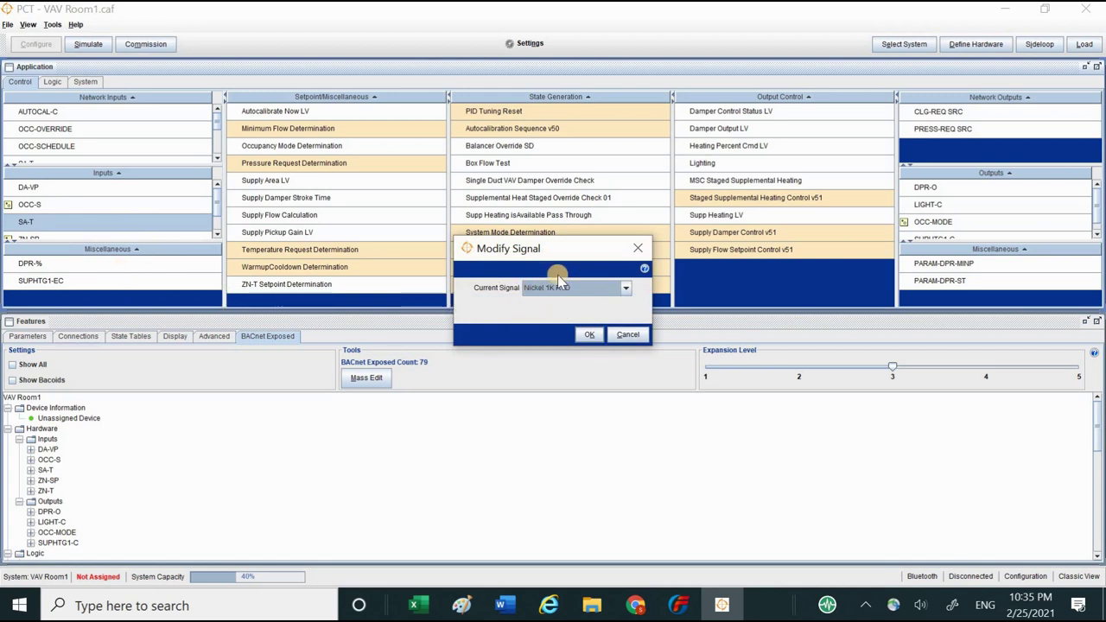
{"action": "left_click", "coordinate": [625, 292]}
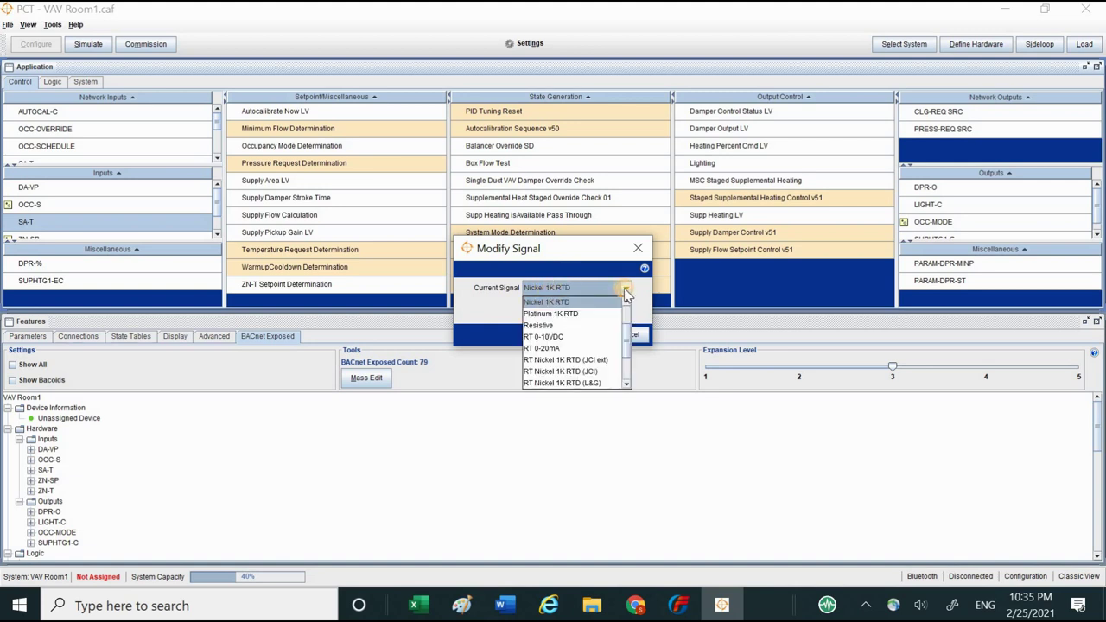
{"action": "left_click", "coordinate": [572, 325]}
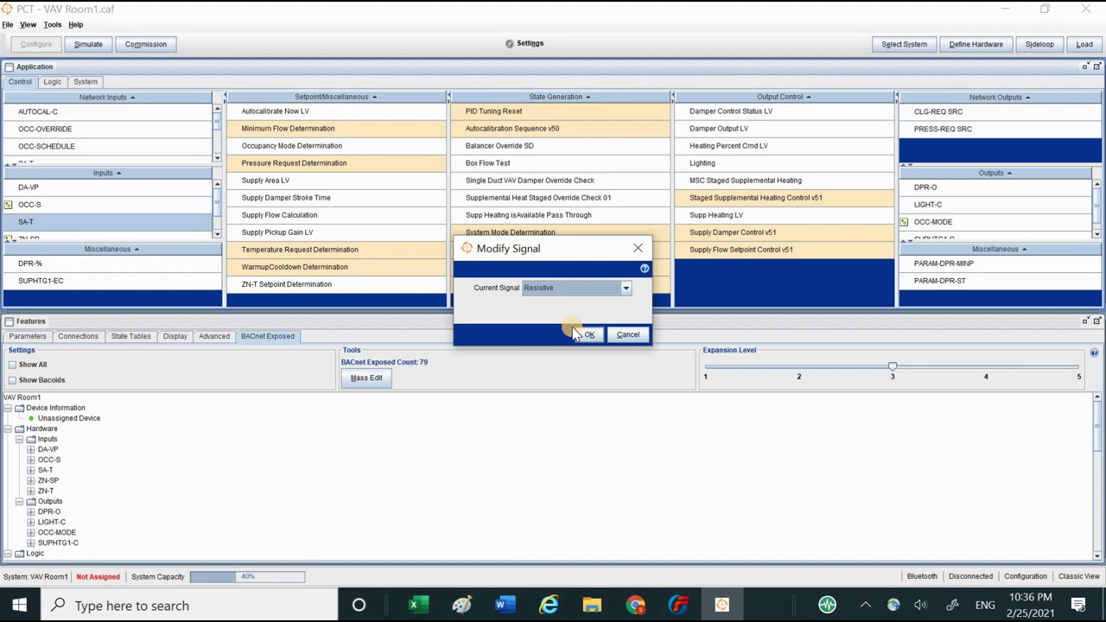
{"action": "double_click", "coordinate": [532, 287]}
{"action": "left_click", "coordinate": [589, 335]}
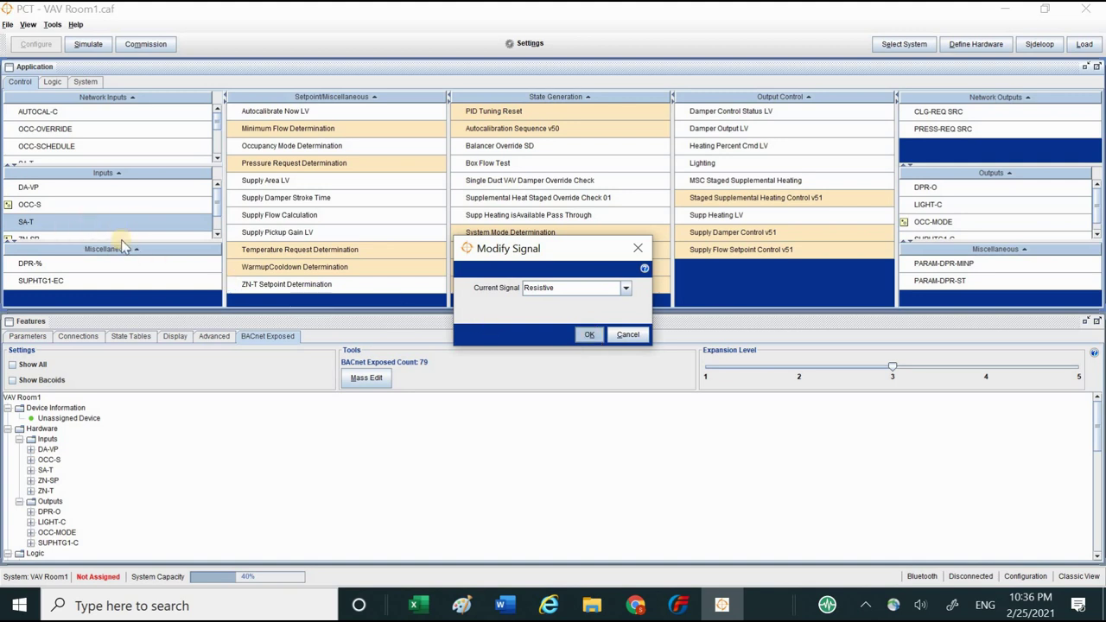
{"action": "left_click", "coordinate": [587, 335]}
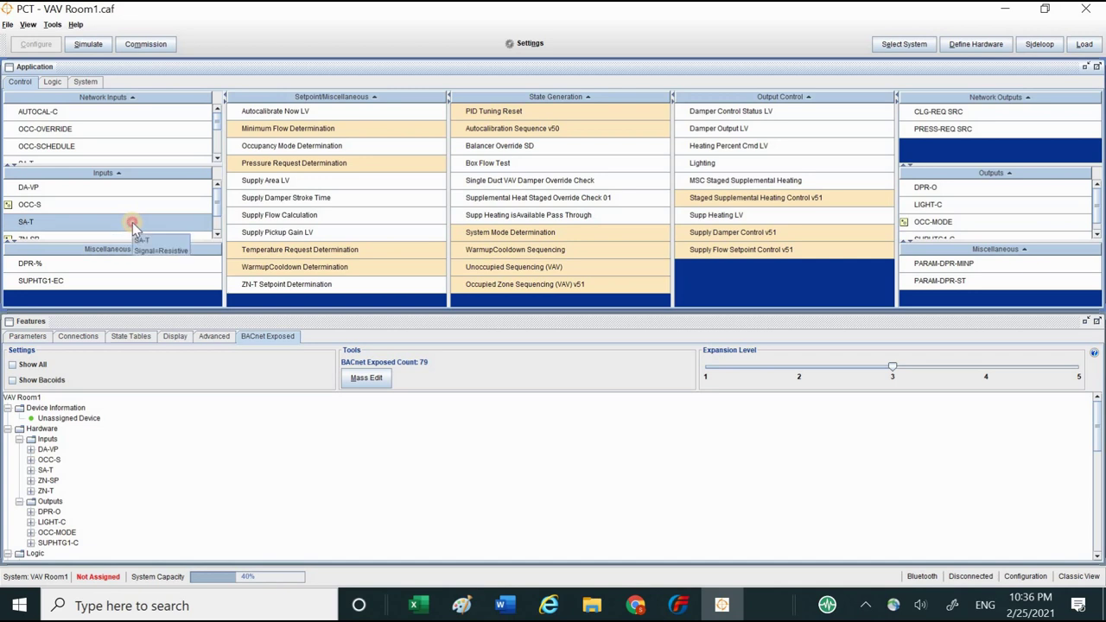
Step: In the SA-T details, set the minimum and maximum values to 32 and 212 deg F and the input range to 101.8–138.8 ohm
{"action": "double_click", "coordinate": [132, 224]}
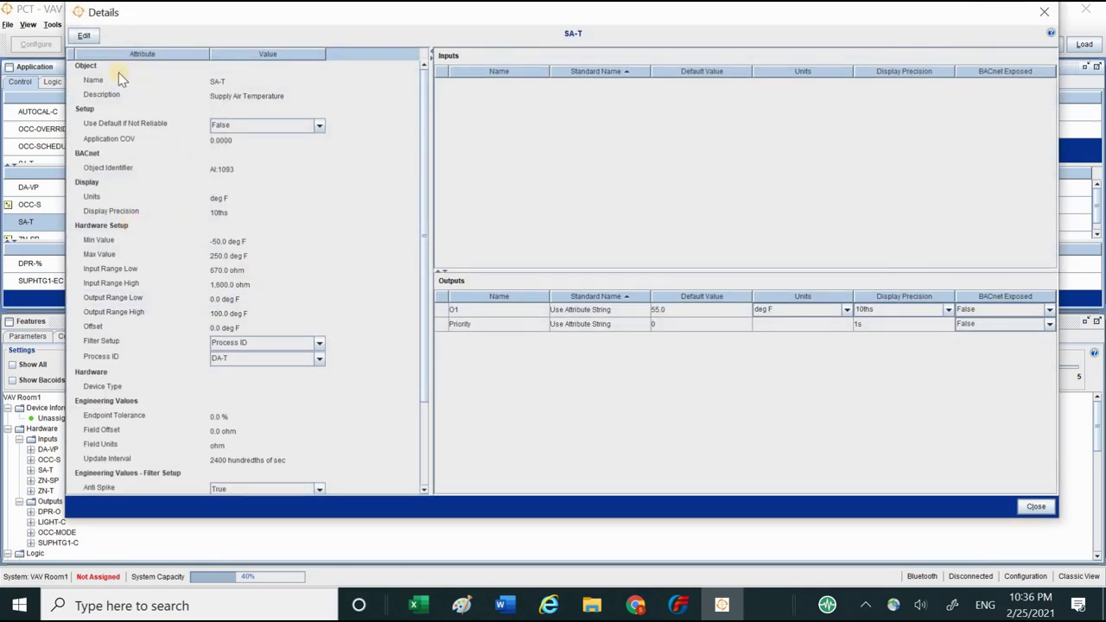
{"action": "left_click", "coordinate": [84, 35]}
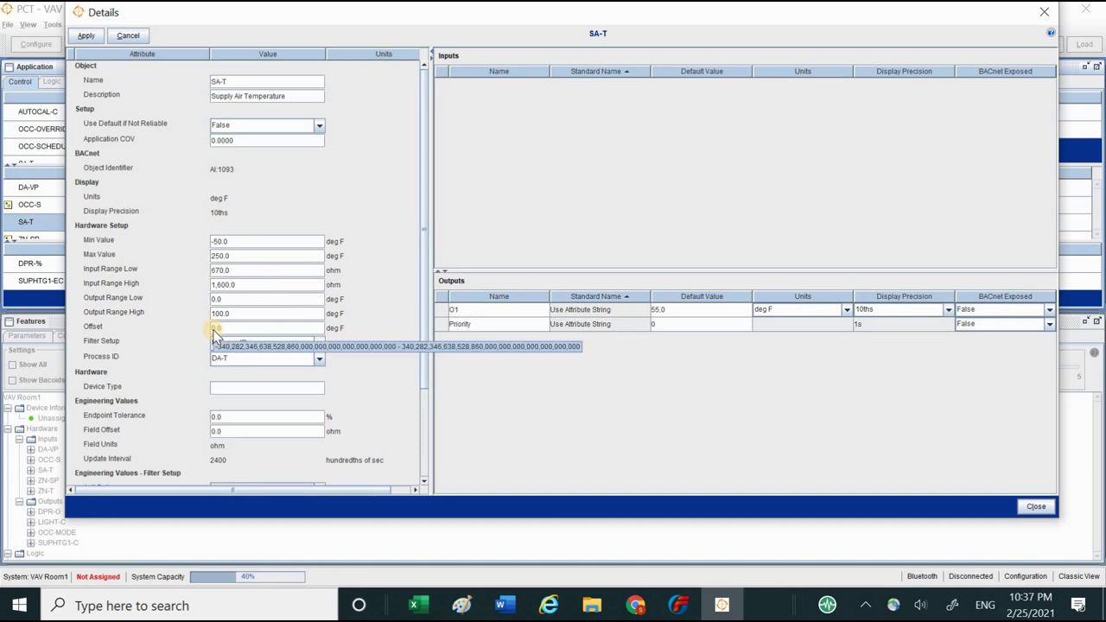
{"action": "double_click", "coordinate": [226, 243]}
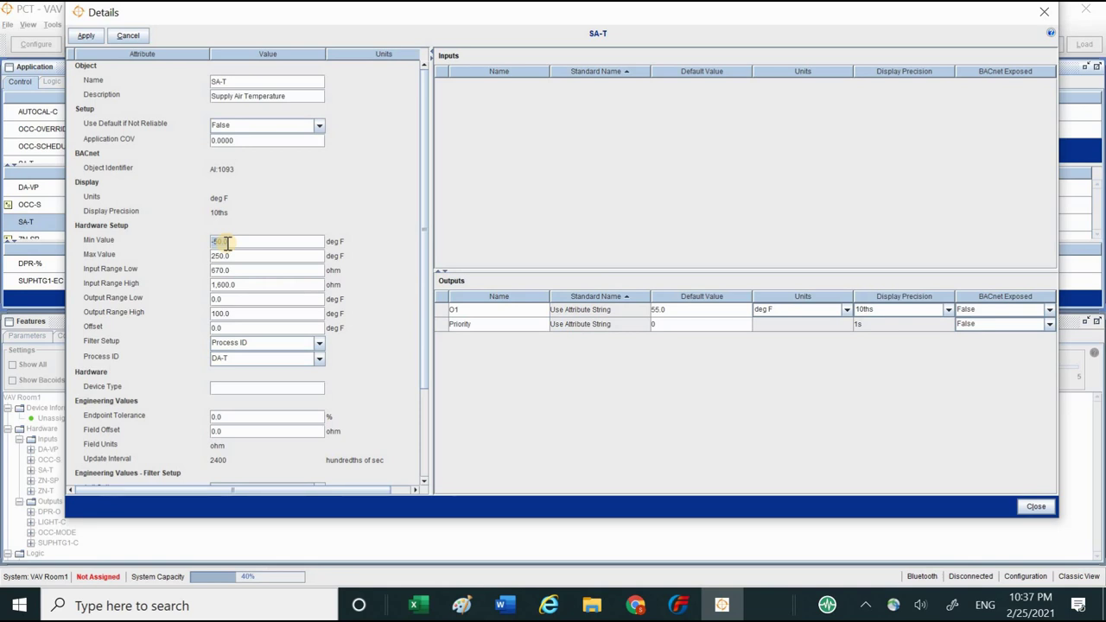
{"action": "type", "text": "32"}
{"action": "left_click", "coordinate": [233, 270]}
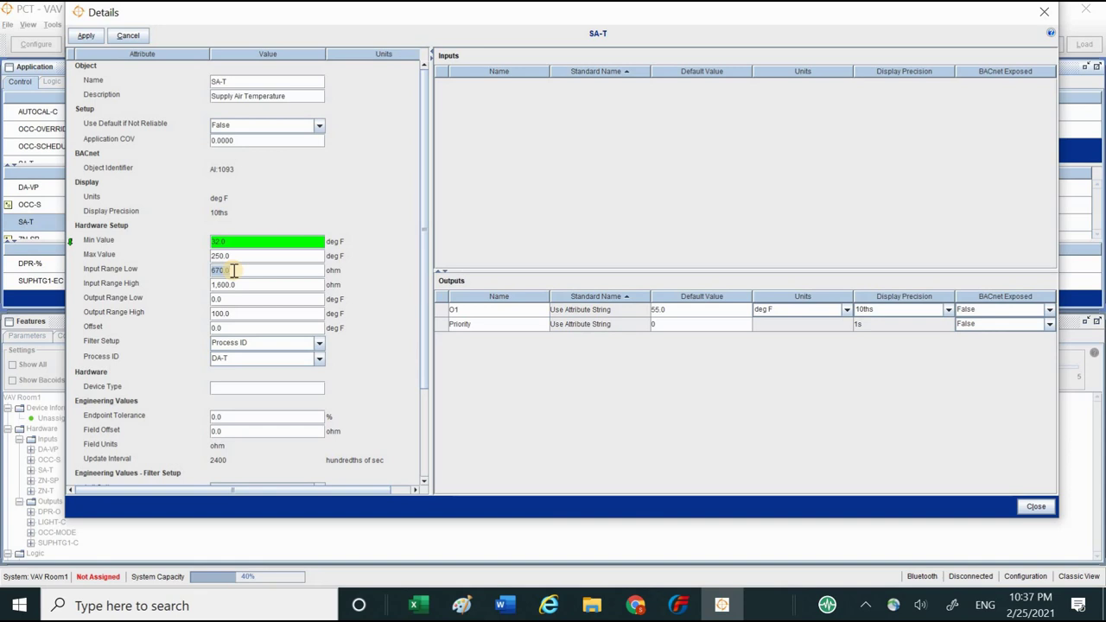
{"action": "type", "text": "101.8"}
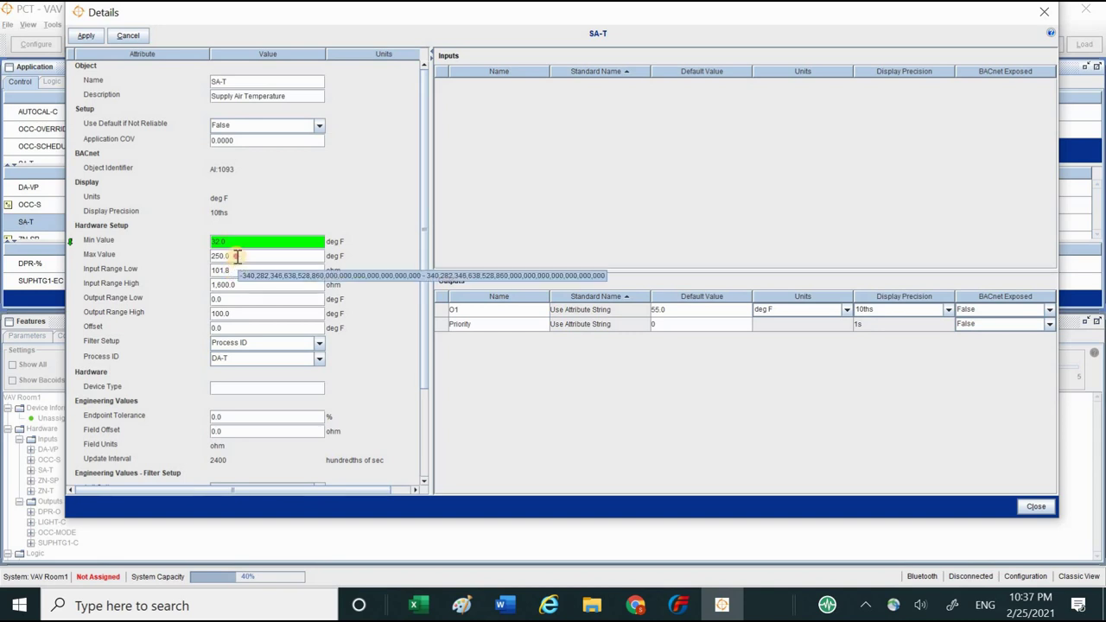
{"action": "left_click", "coordinate": [236, 256]}
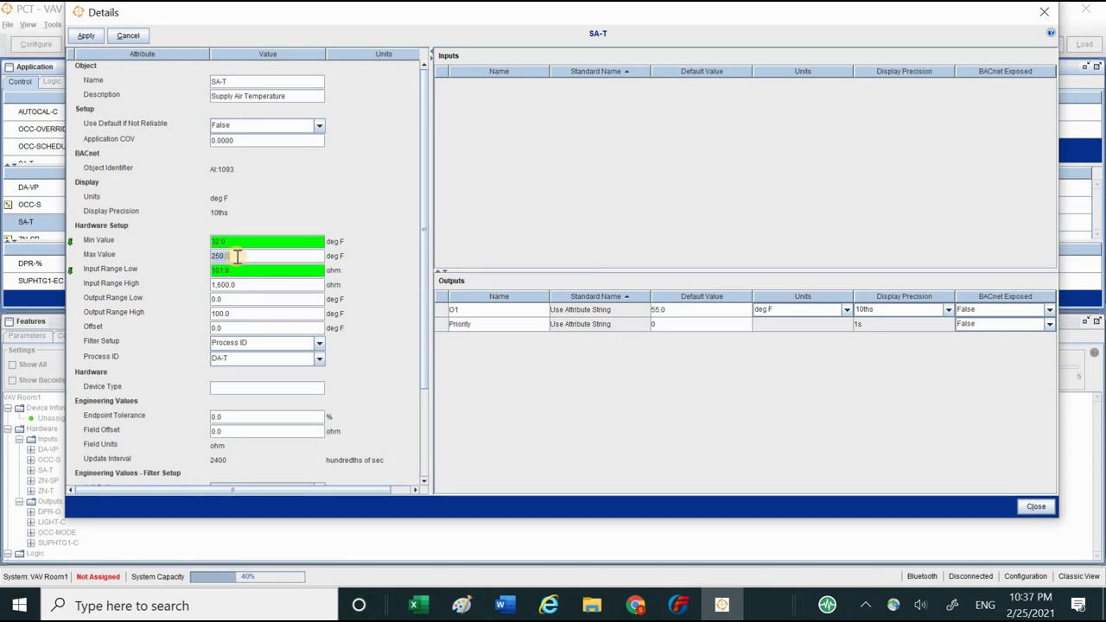
{"action": "type", "text": "212"}
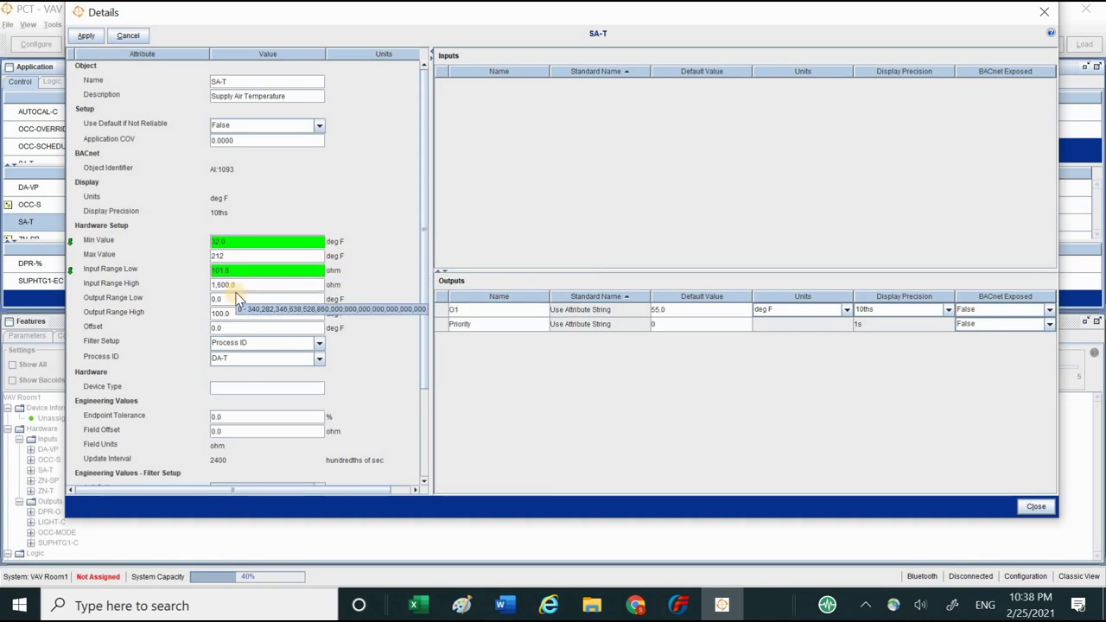
{"action": "left_click", "coordinate": [239, 285]}
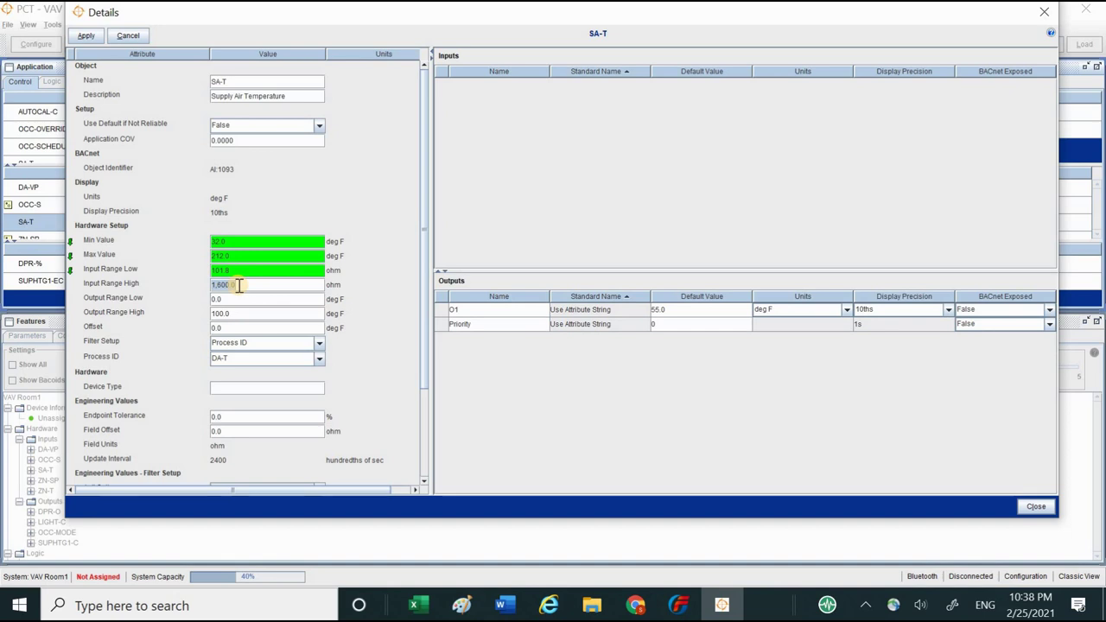
{"action": "type", "text": "138.8"}
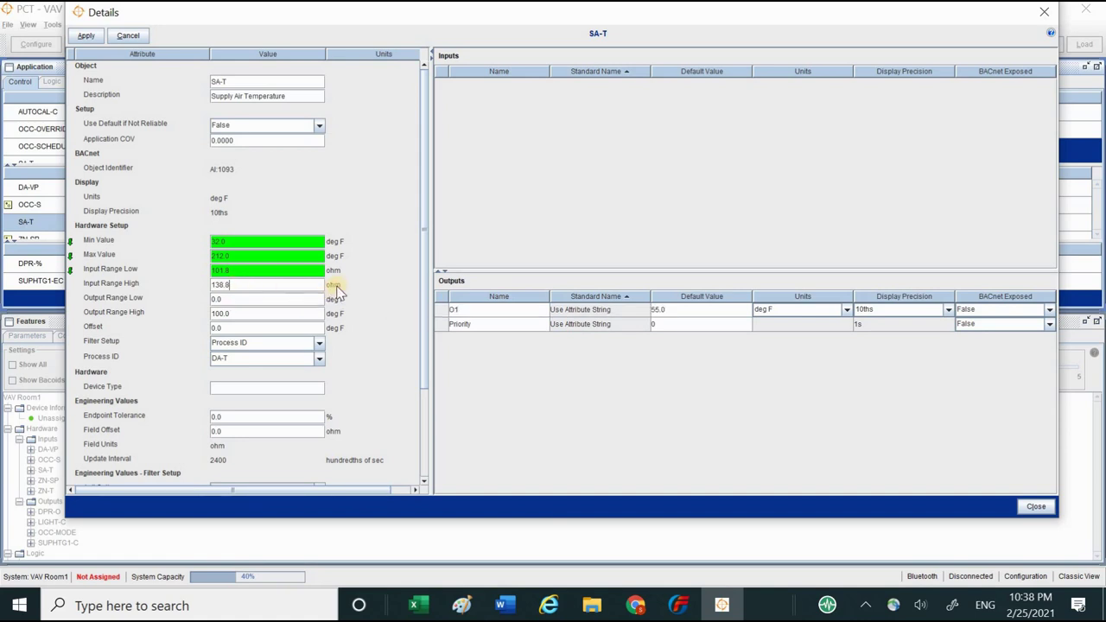
{"action": "left_click", "coordinate": [234, 270]}
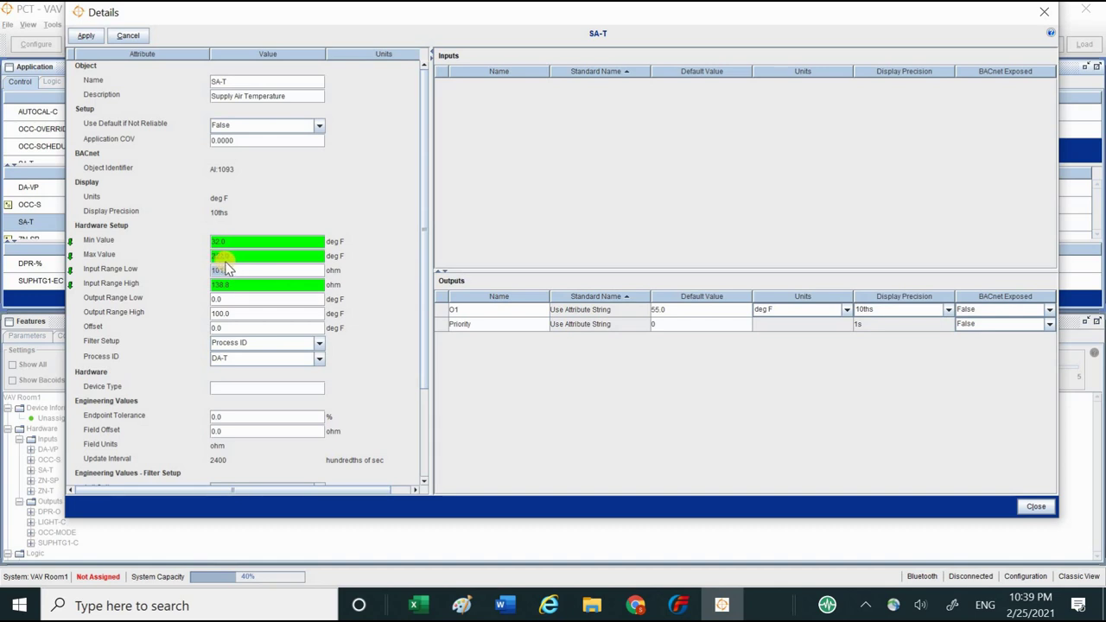
{"action": "left_click_drag", "start_coordinate": [226, 270], "coordinate": [299, 269]}
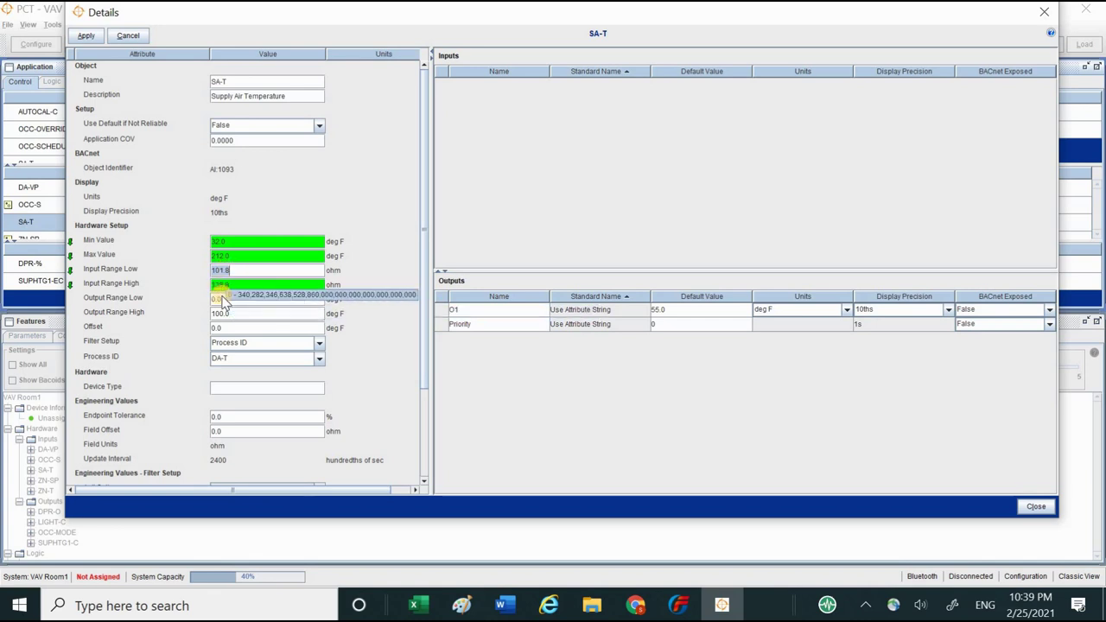
Step: Set SA-T's output range low to 32 and high to 212 deg F, apply the edits and close the details
{"action": "left_click", "coordinate": [238, 300]}
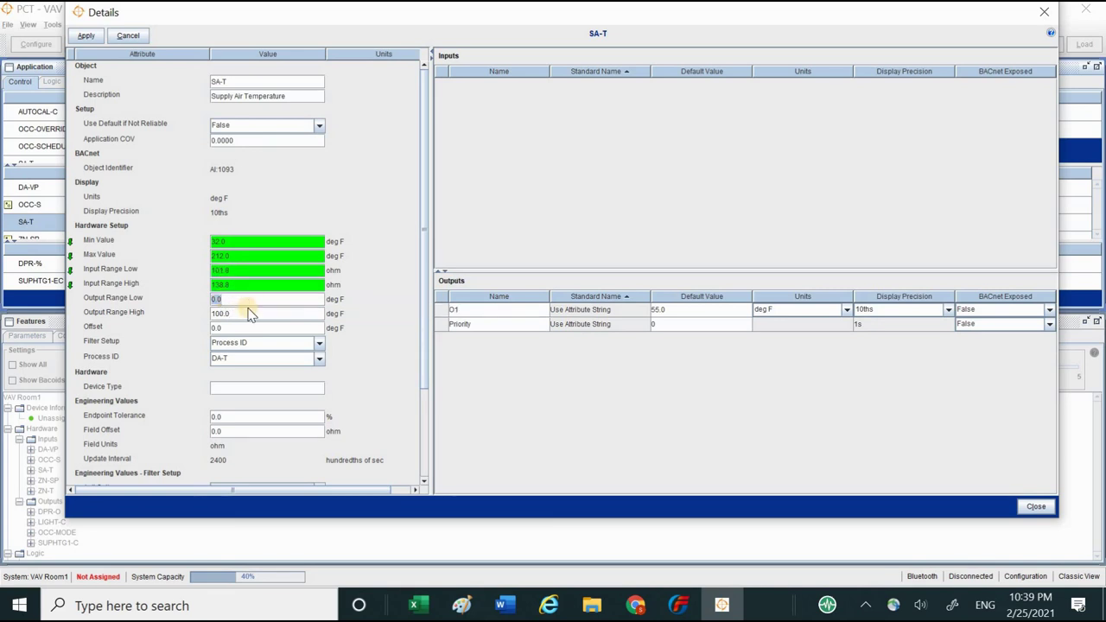
{"action": "type", "text": "32"}
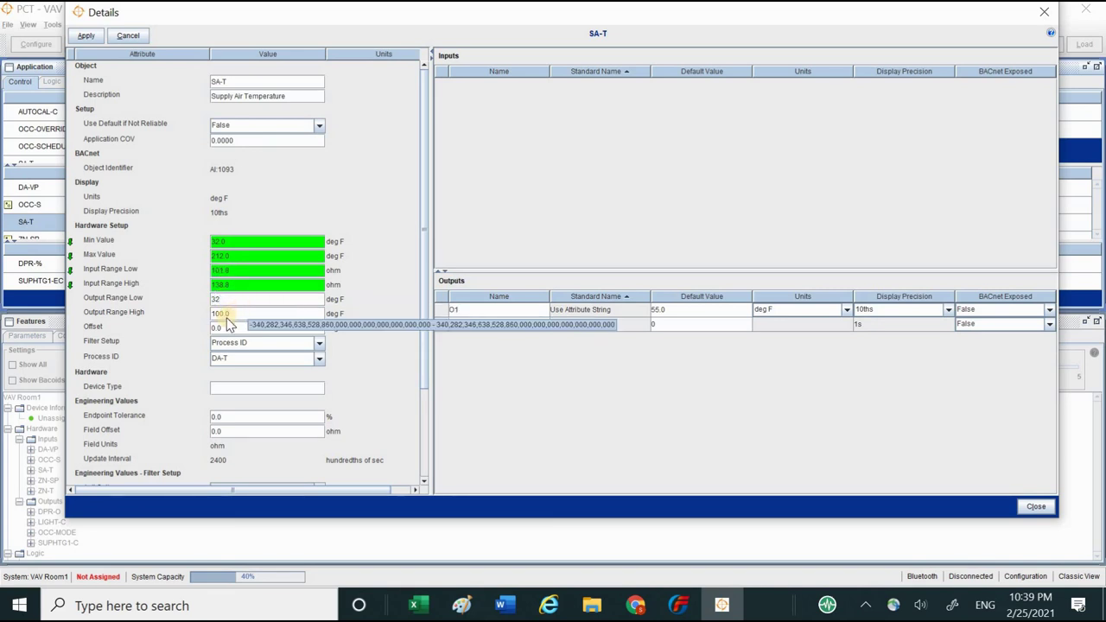
{"action": "left_click", "coordinate": [226, 316]}
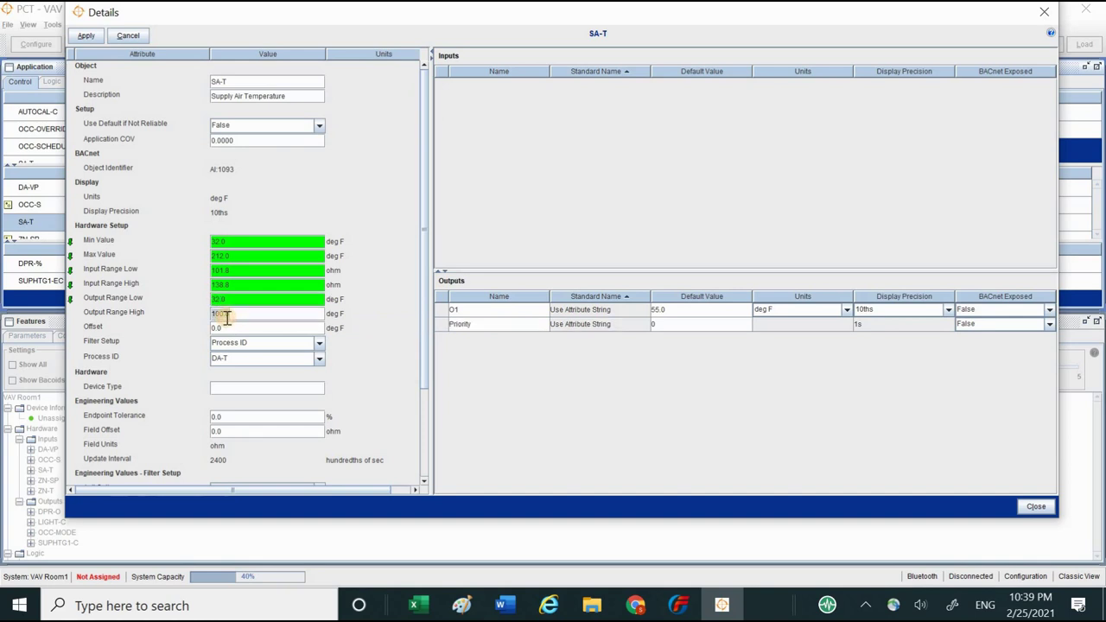
{"action": "type", "text": "212"}
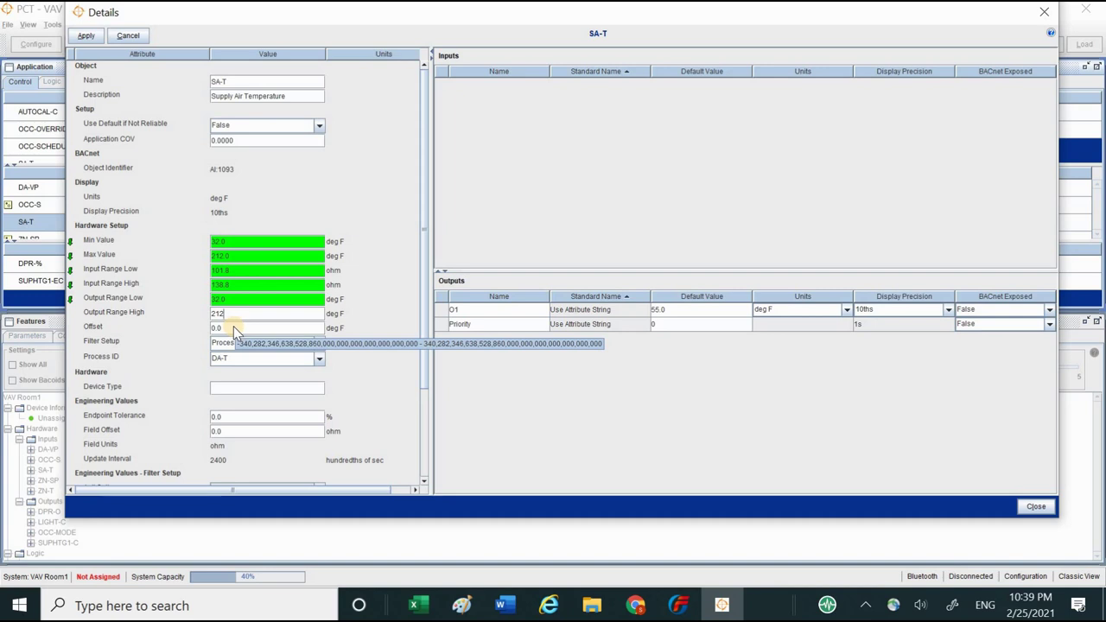
{"action": "left_click", "coordinate": [233, 327]}
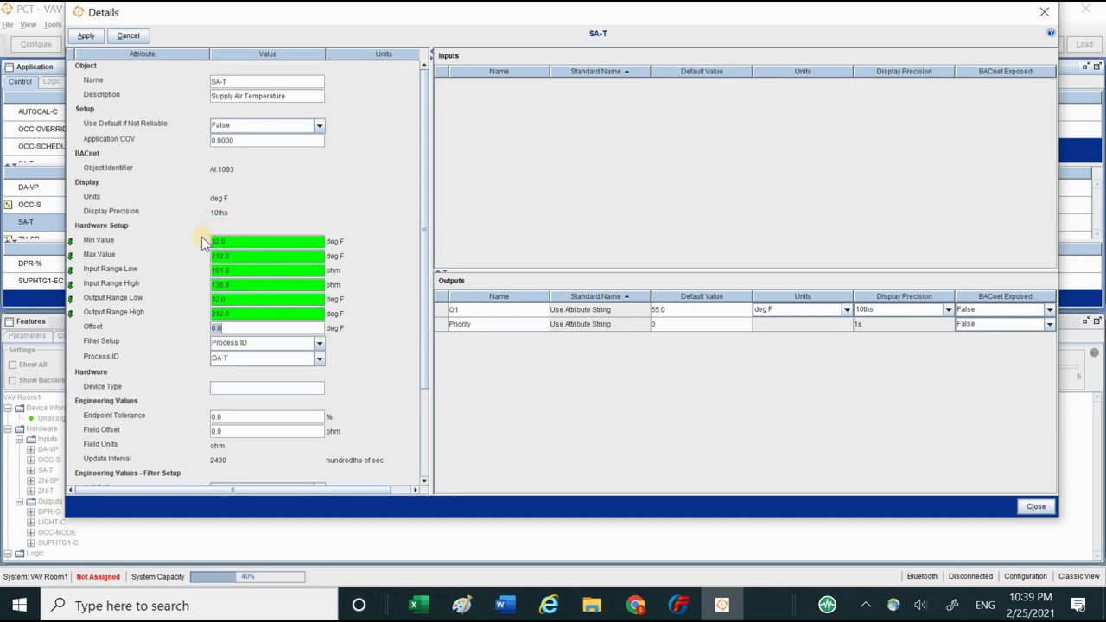
{"action": "left_click", "coordinate": [224, 330]}
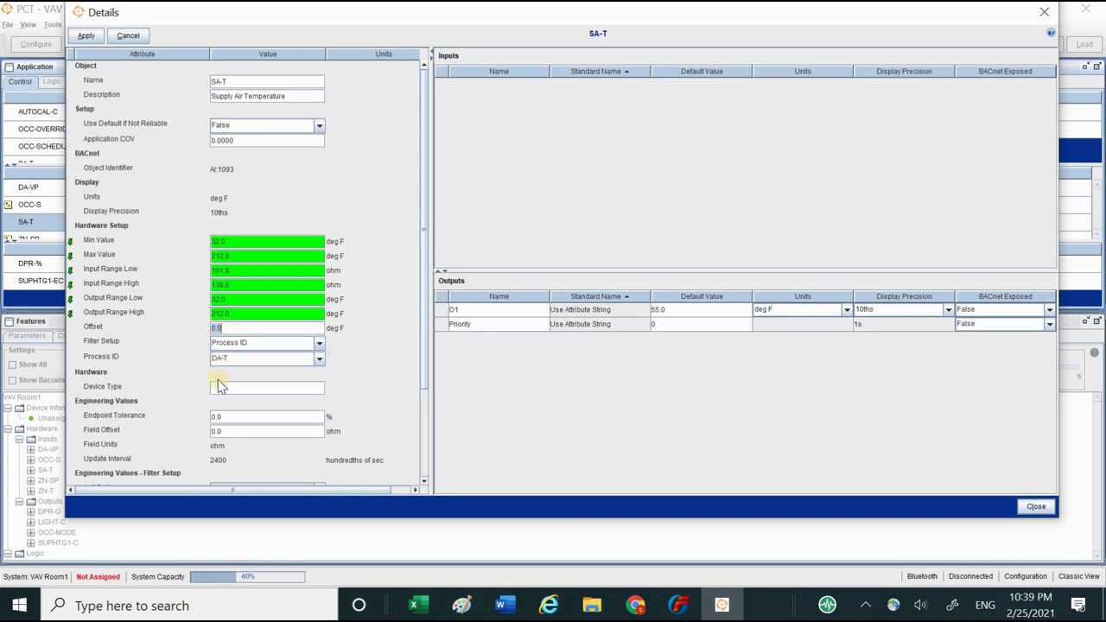
{"action": "left_click", "coordinate": [87, 38]}
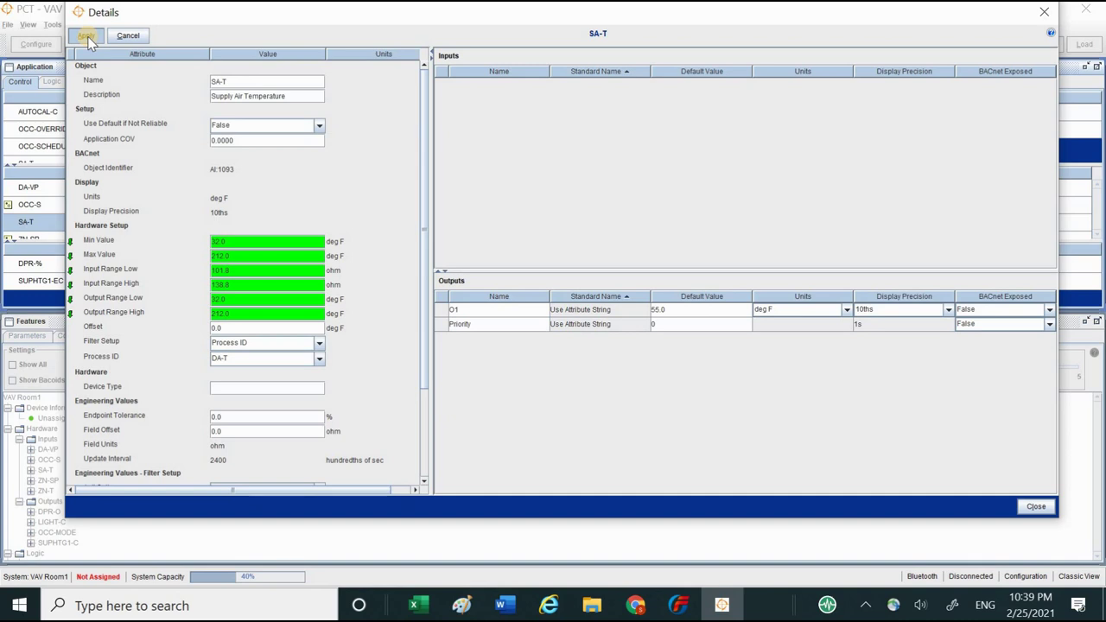
{"action": "left_click", "coordinate": [87, 38]}
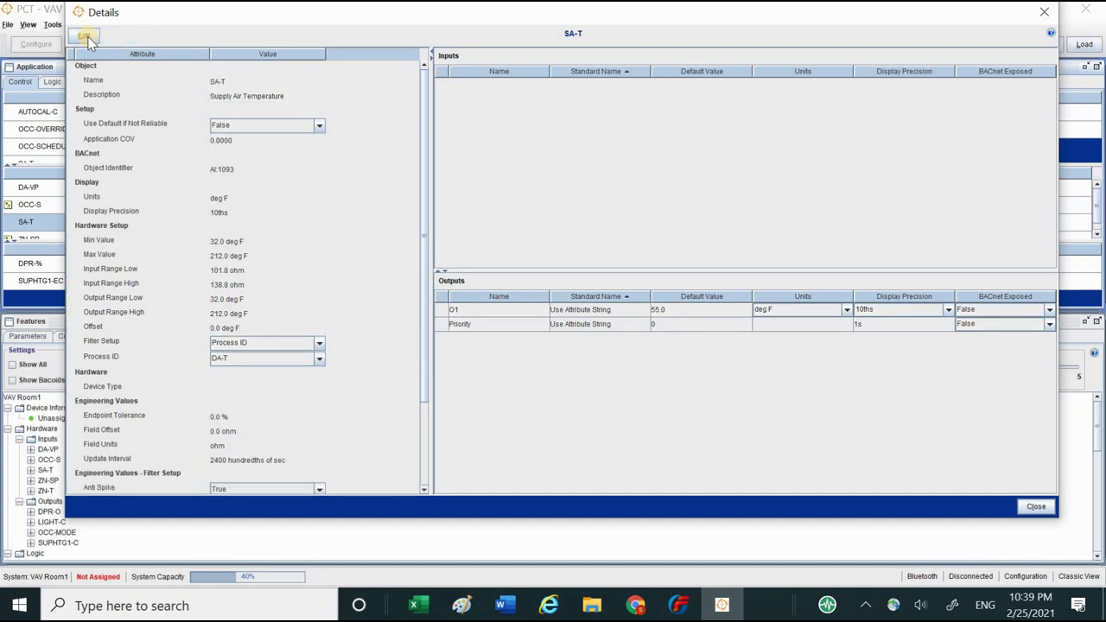
{"action": "left_click", "coordinate": [1029, 507]}
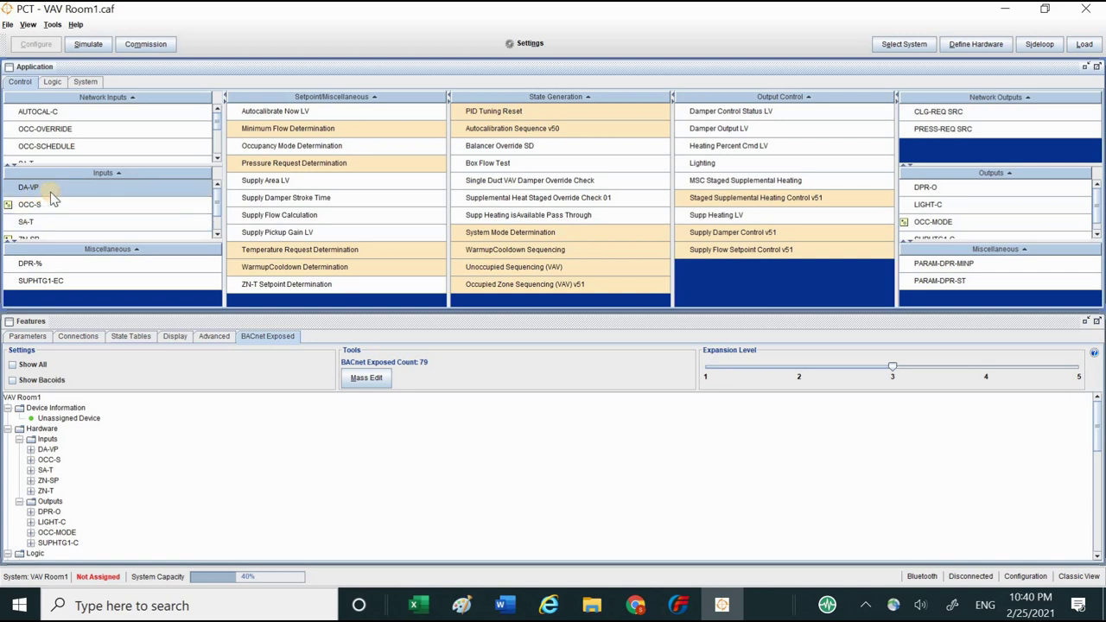
Step: Review the signal choices for the DA-VP input and keep Integrated Digital Velocity Pressure
{"action": "right_click", "coordinate": [94, 193]}
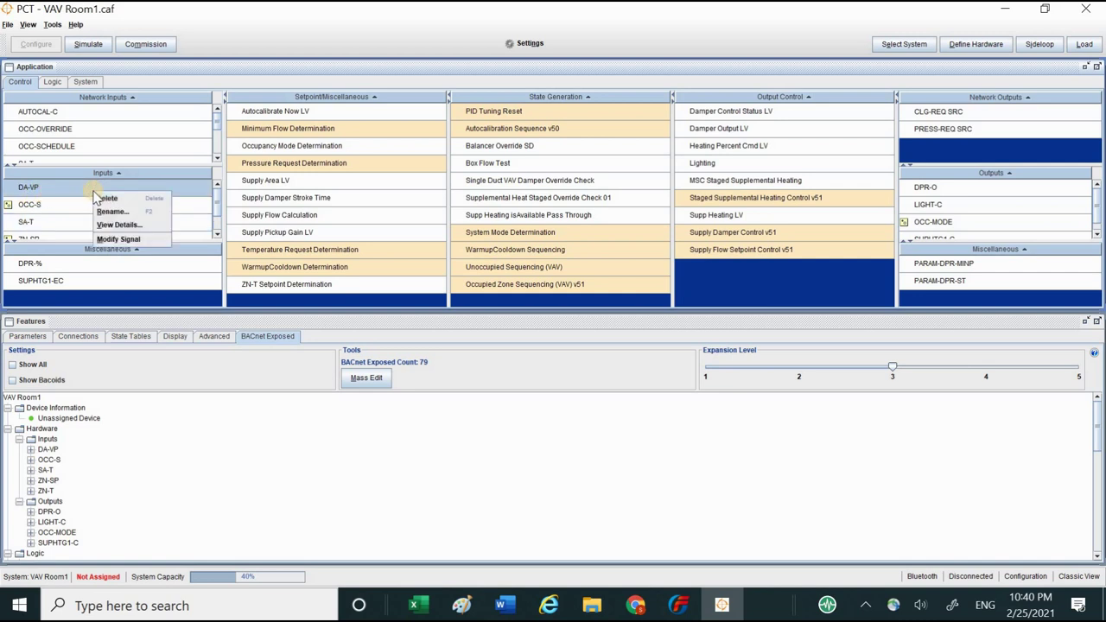
{"action": "left_click", "coordinate": [117, 239]}
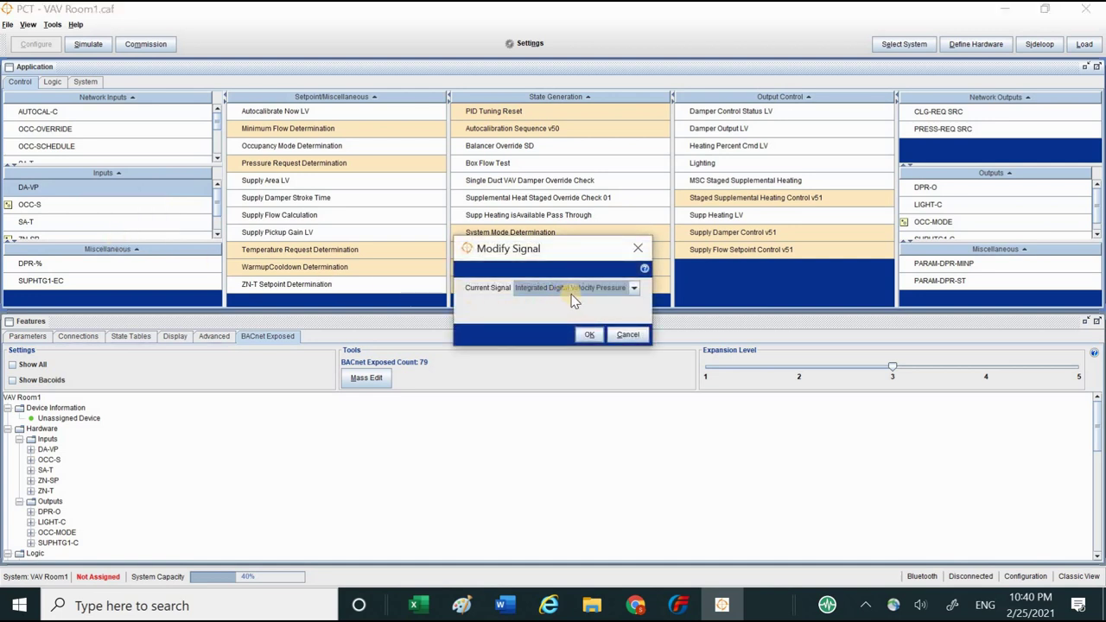
{"action": "left_click", "coordinate": [634, 289]}
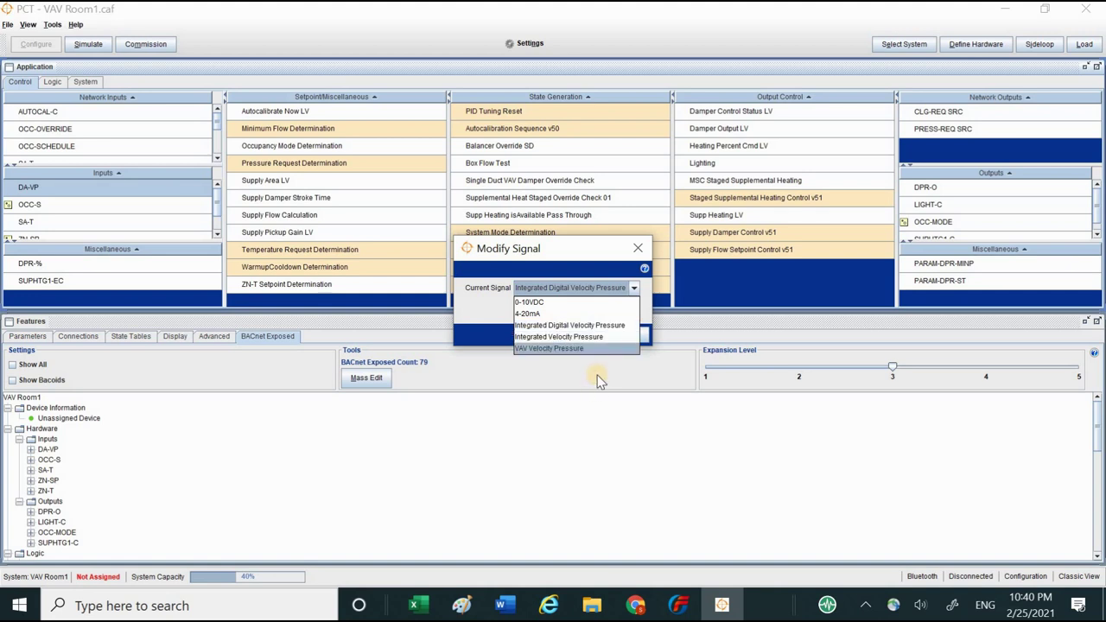
{"action": "left_click", "coordinate": [599, 294]}
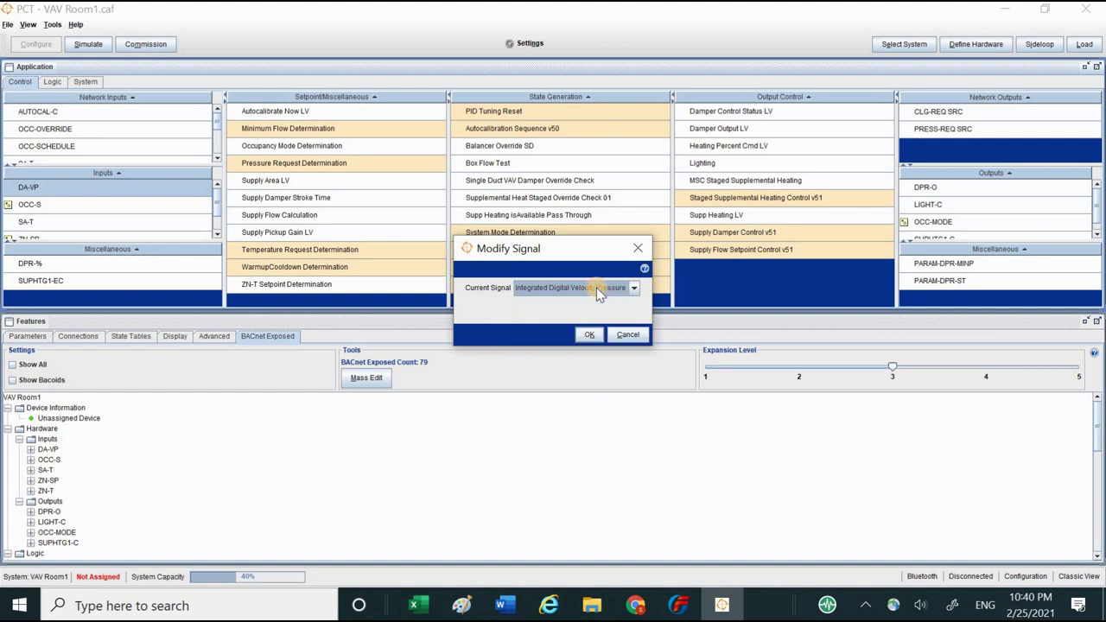
{"action": "left_click", "coordinate": [589, 335]}
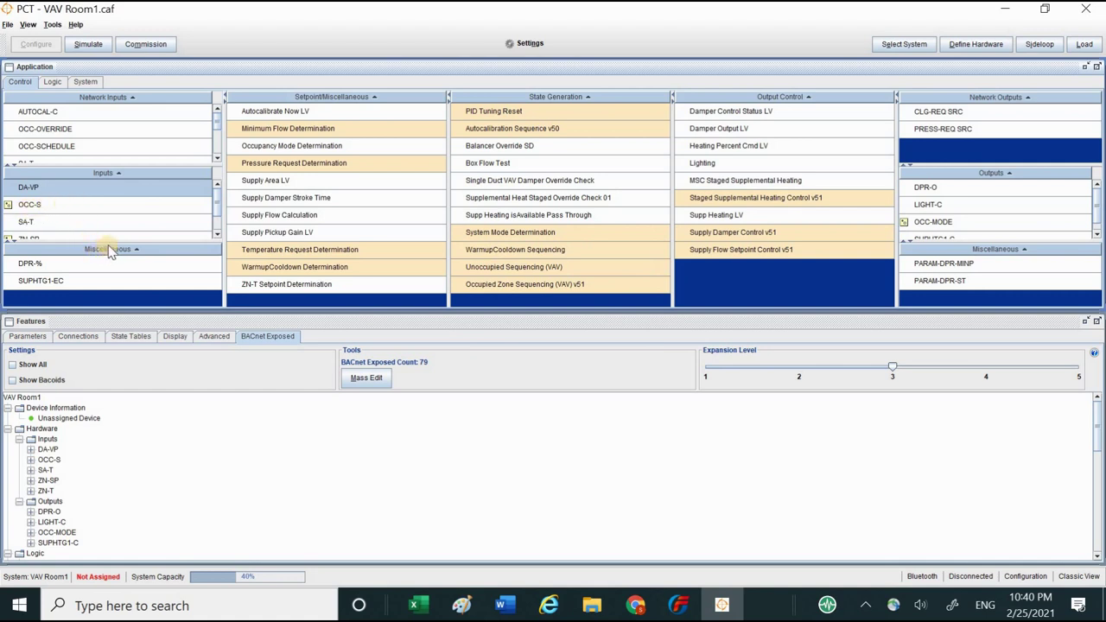
Step: Check the OCC-S input's signal information and open the details of the ZN-SP zone setpoint input
{"action": "mouse_move", "coordinate": [106, 207]}
{"action": "left_click", "coordinate": [106, 208]}
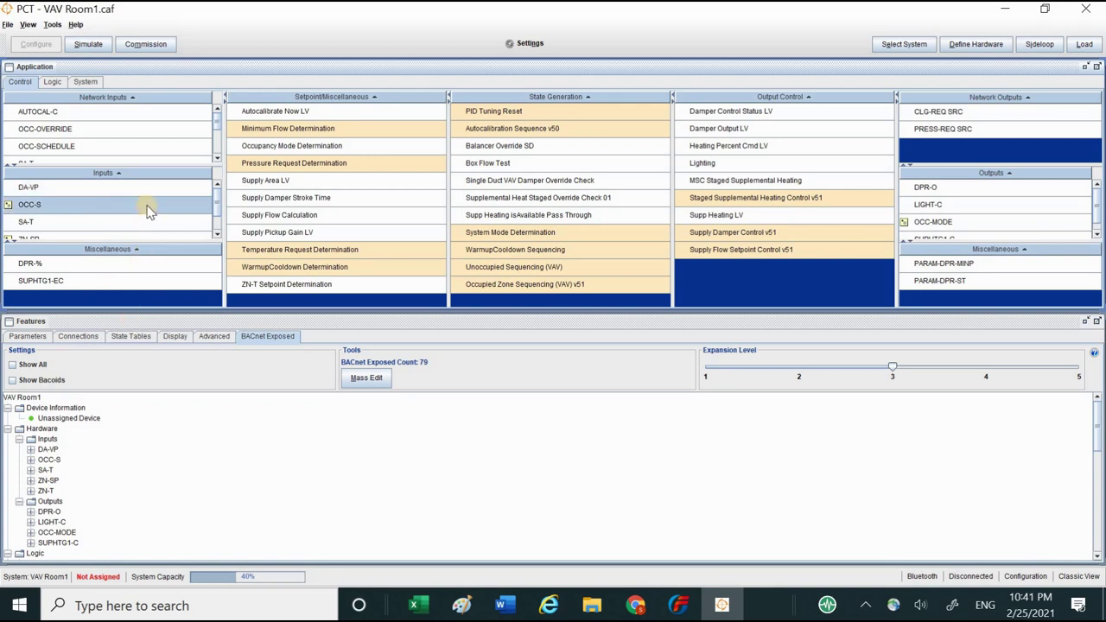
{"action": "mouse_move", "coordinate": [147, 210]}
{"action": "scroll", "coordinate": [136, 214], "scroll_direction": "down", "scroll_amount": 1}
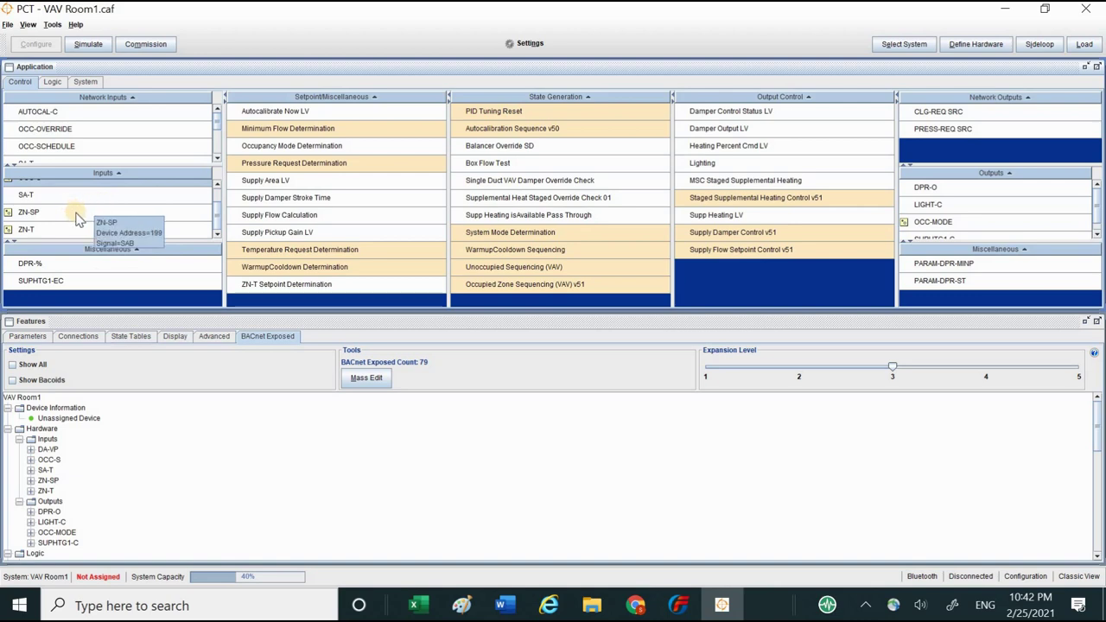
{"action": "left_click", "coordinate": [76, 213]}
{"action": "double_click", "coordinate": [76, 216]}
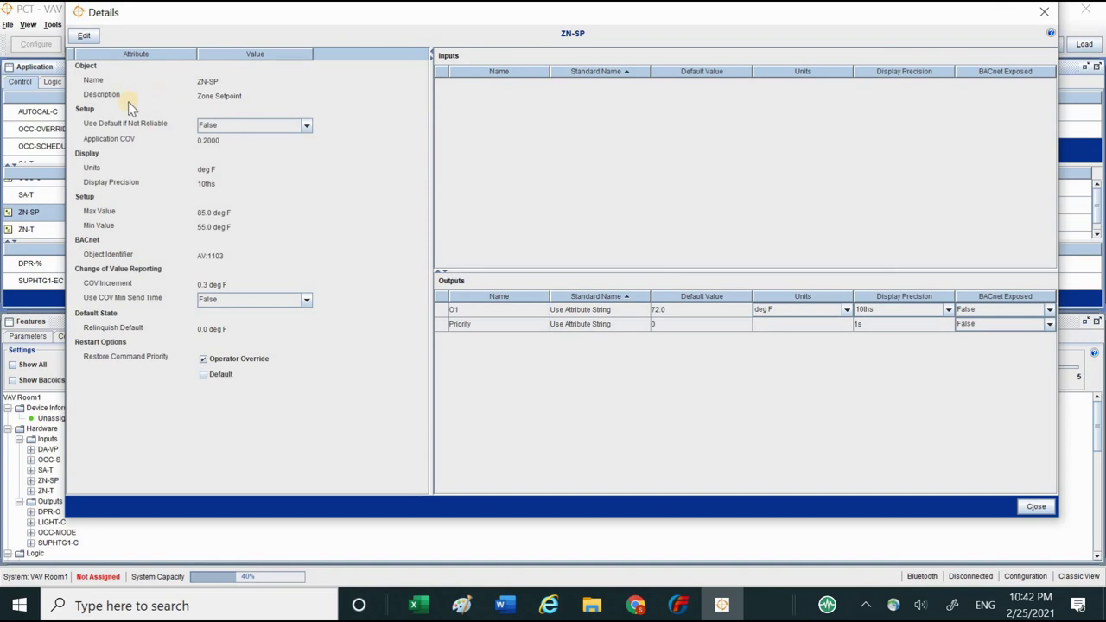
Step: Review the editable ZN-SP attributes, including its maximum and minimum values, then apply them as they are and close the details
{"action": "left_click", "coordinate": [84, 36]}
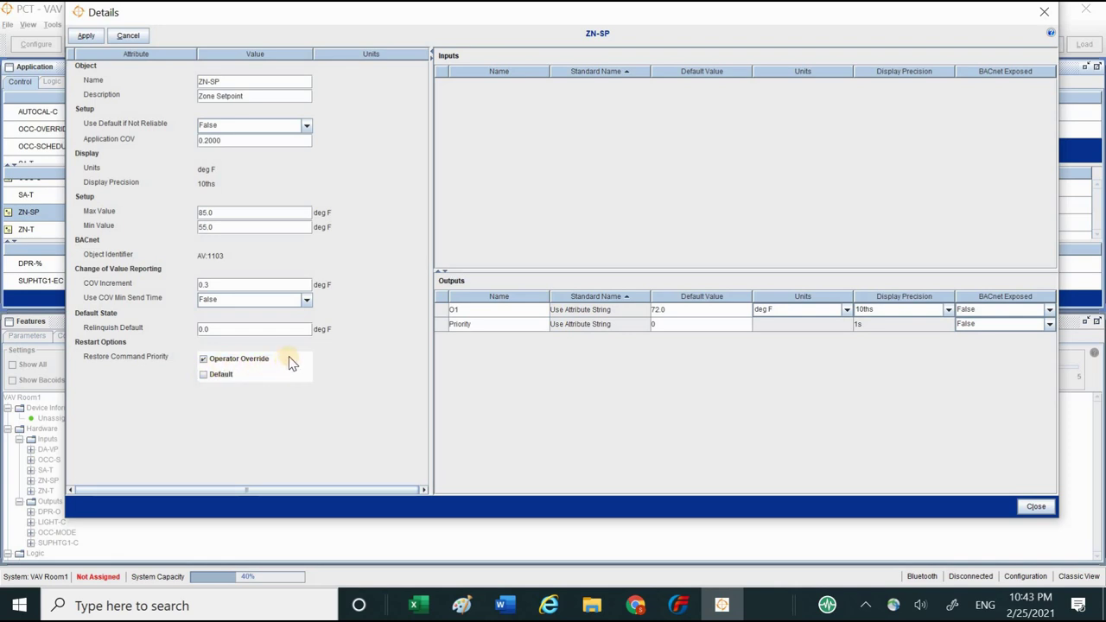
{"action": "left_click", "coordinate": [87, 36]}
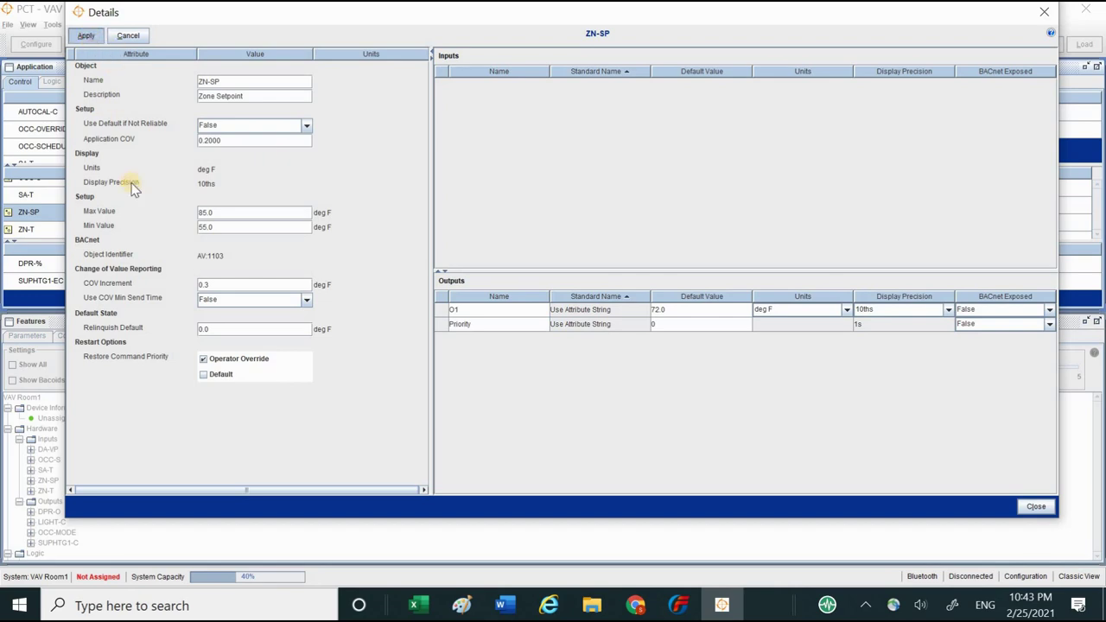
{"action": "left_click", "coordinate": [1035, 507]}
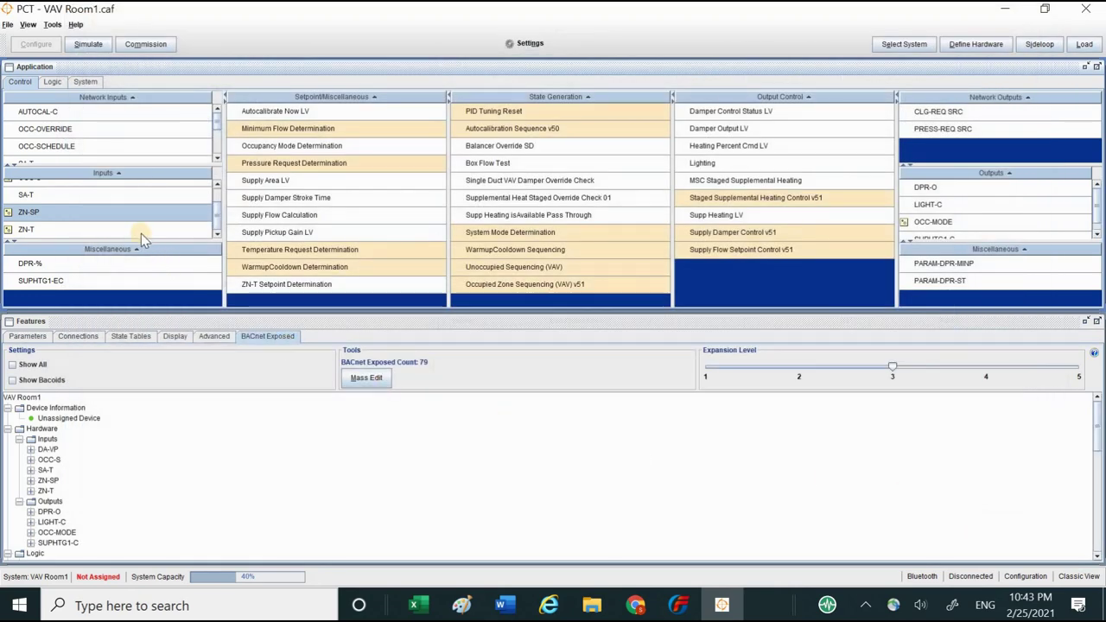
Step: Review the ZN-T zone temperature input's editable attributes, apply them without changes and close the details
{"action": "mouse_move", "coordinate": [139, 232]}
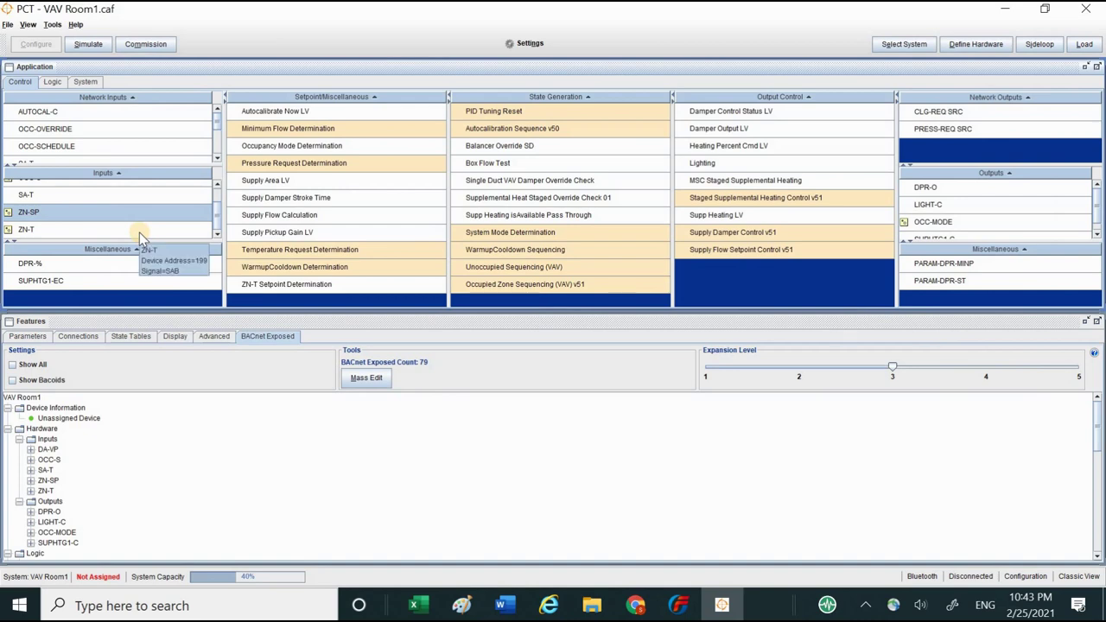
{"action": "double_click", "coordinate": [139, 232]}
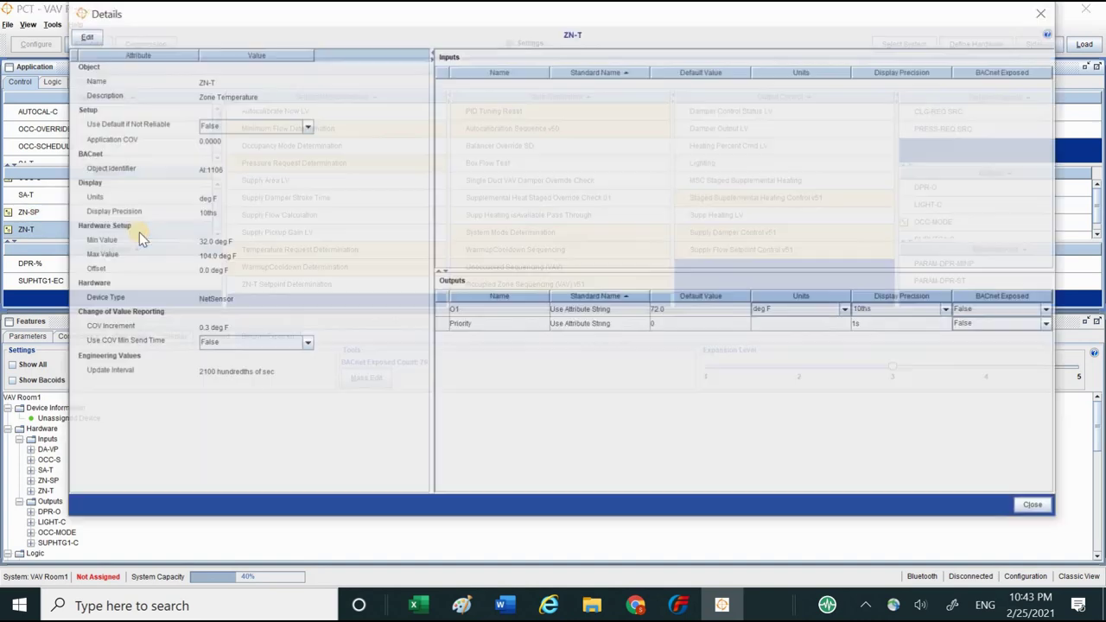
{"action": "left_click", "coordinate": [84, 37]}
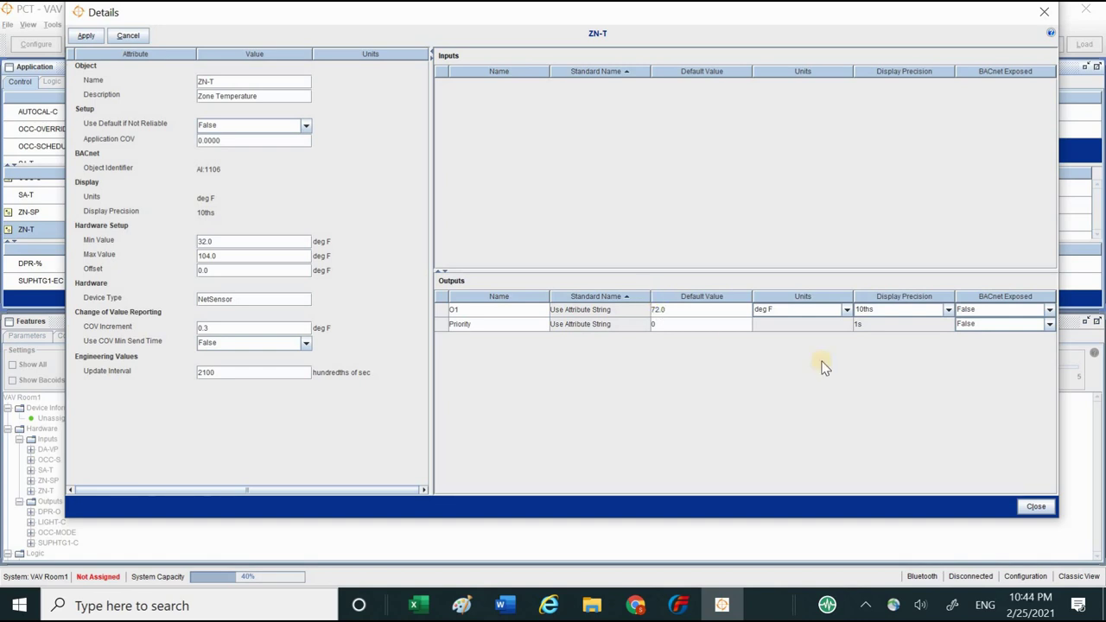
{"action": "left_click", "coordinate": [84, 38]}
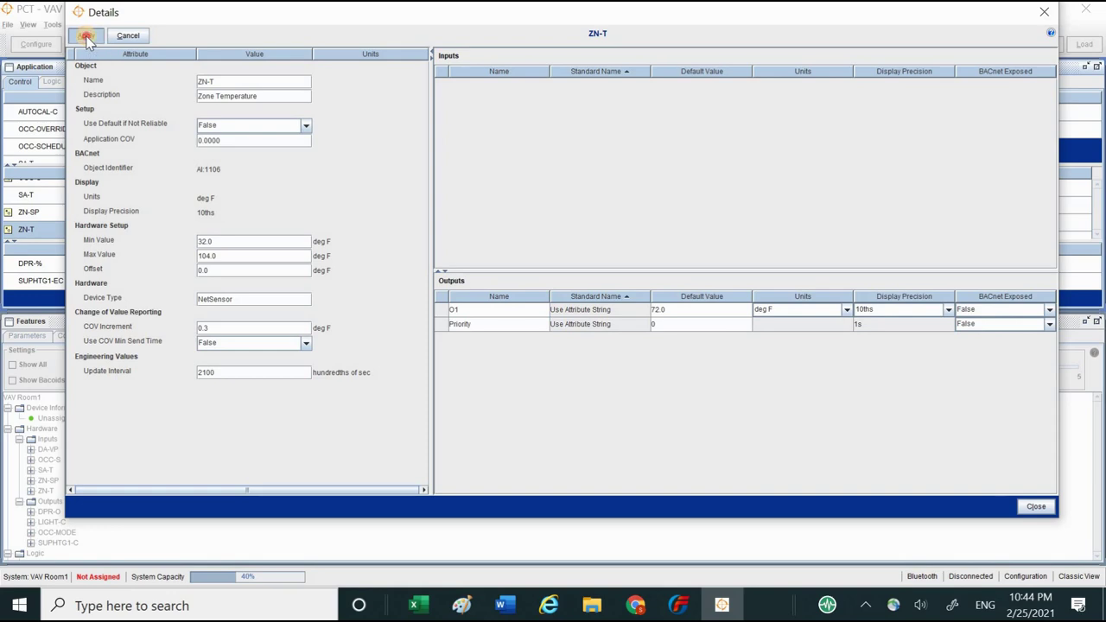
{"action": "left_click", "coordinate": [1031, 508]}
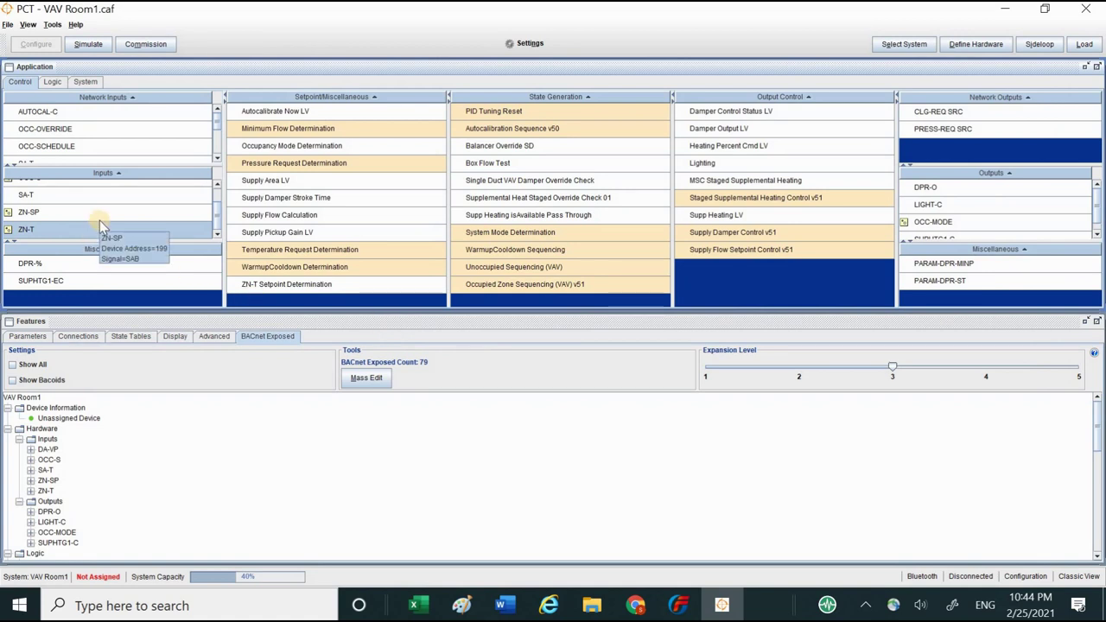
Step: Open the OCC-S occupancy input's details for editing and set its Relinquish Default to Unoccupied
{"action": "scroll", "coordinate": [52, 216], "scroll_direction": "up", "scroll_amount": 1}
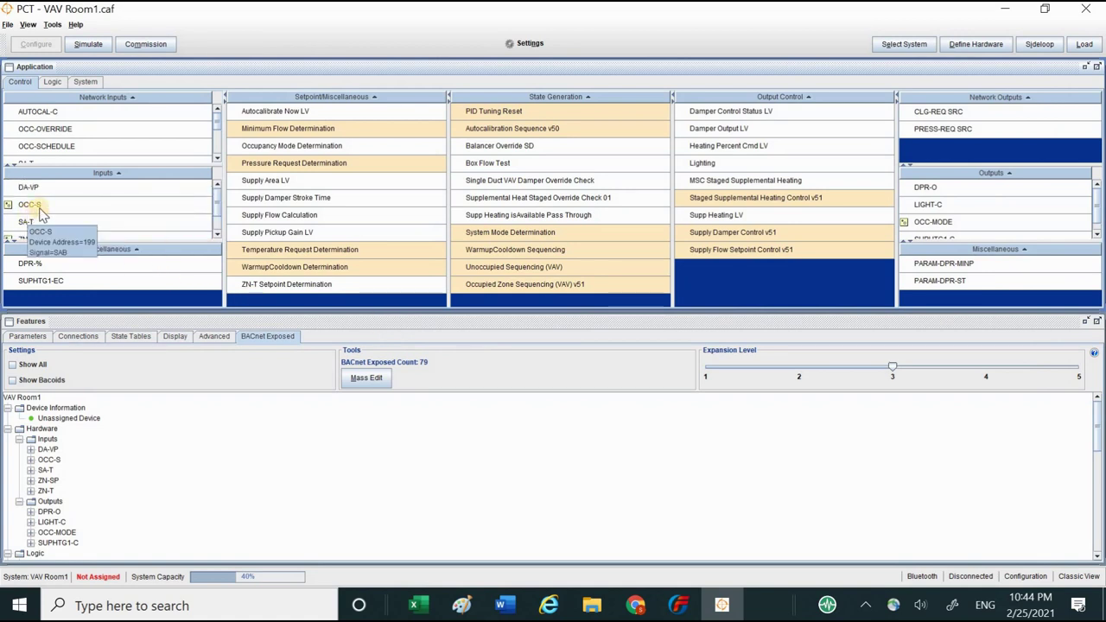
{"action": "left_click", "coordinate": [121, 212]}
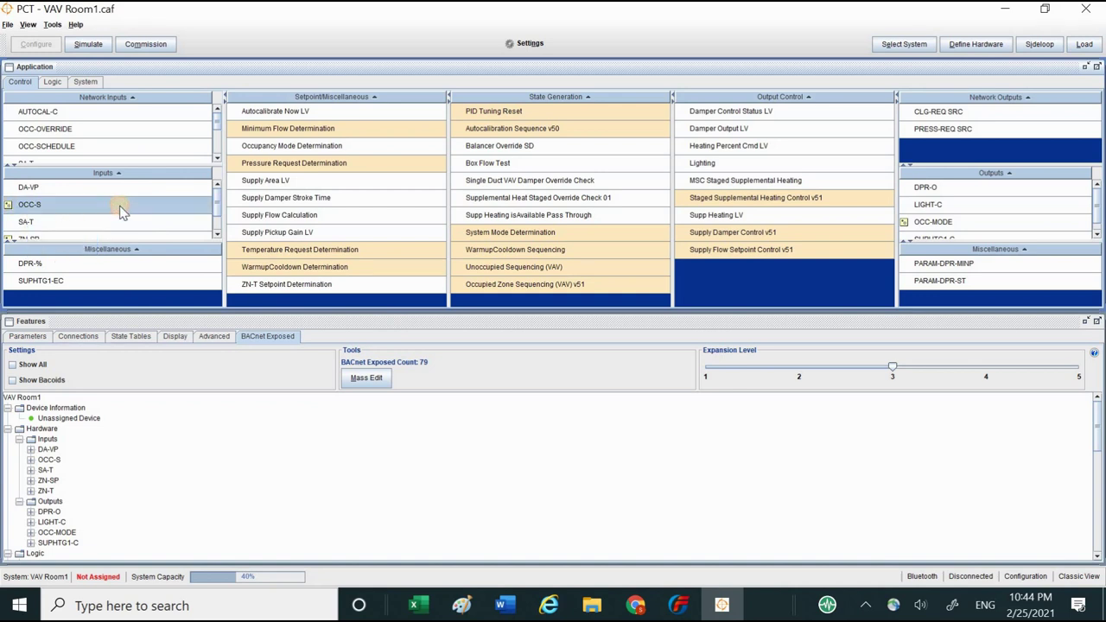
{"action": "left_click", "coordinate": [121, 213]}
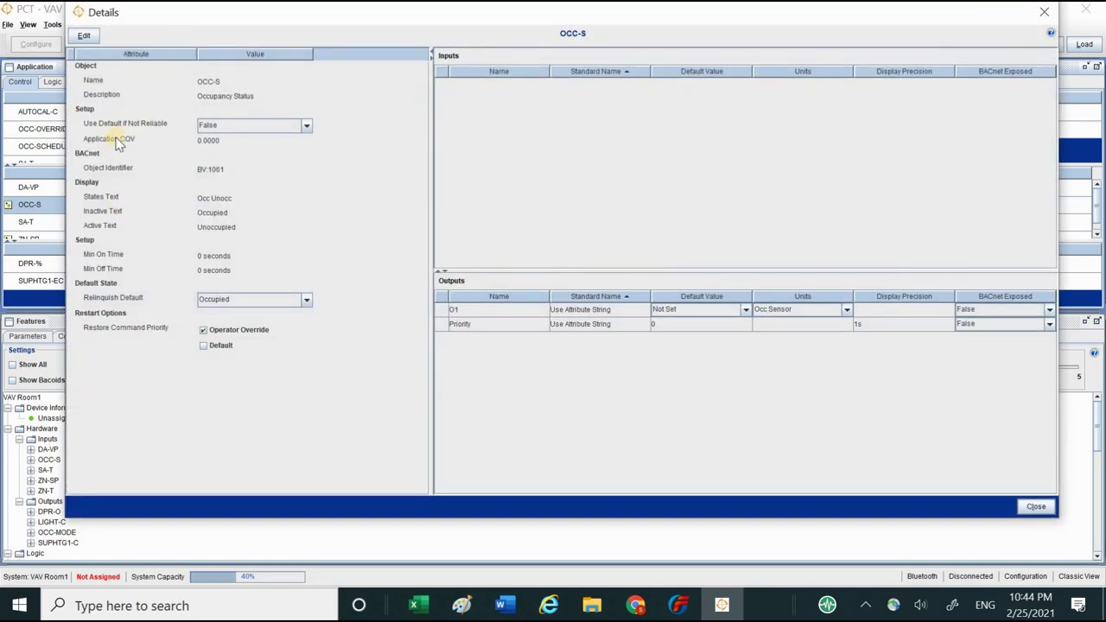
{"action": "left_click", "coordinate": [83, 36]}
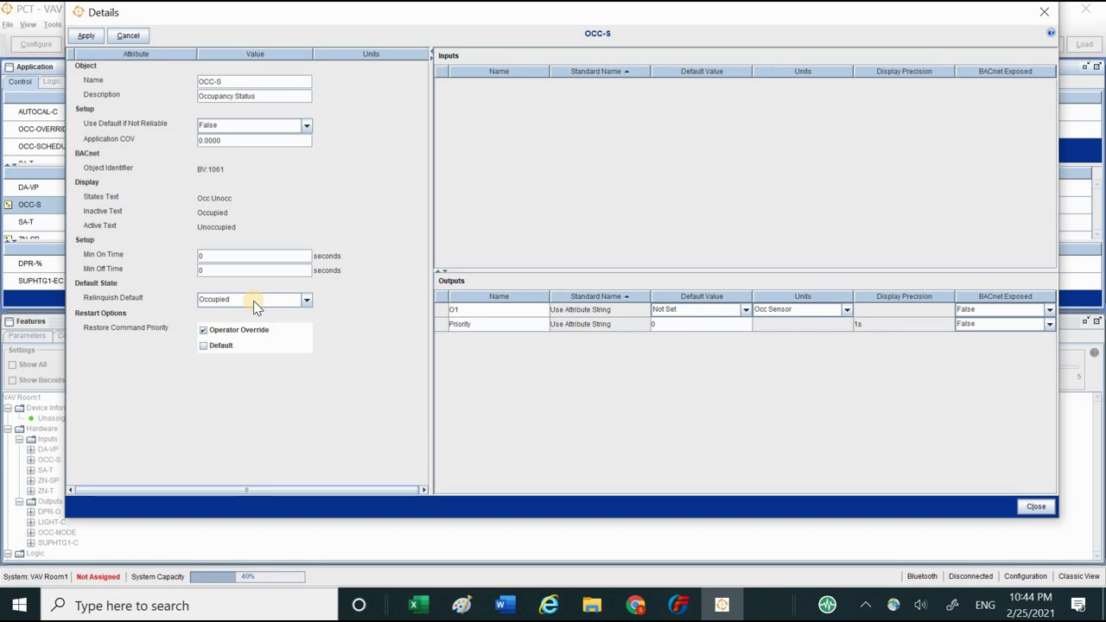
{"action": "left_click", "coordinate": [307, 301]}
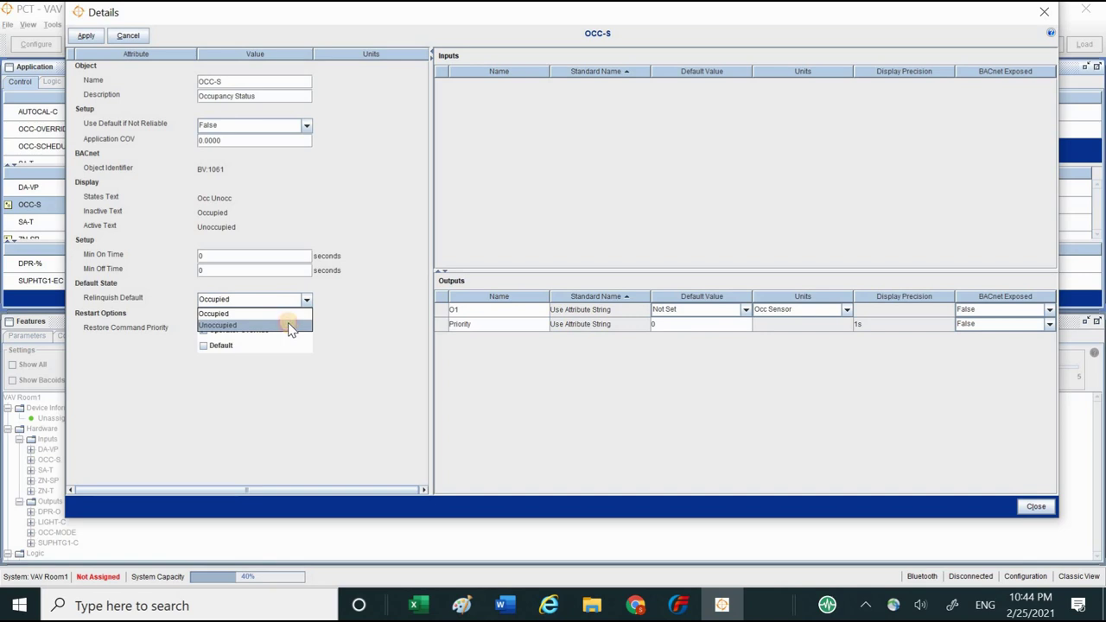
{"action": "left_click", "coordinate": [289, 326]}
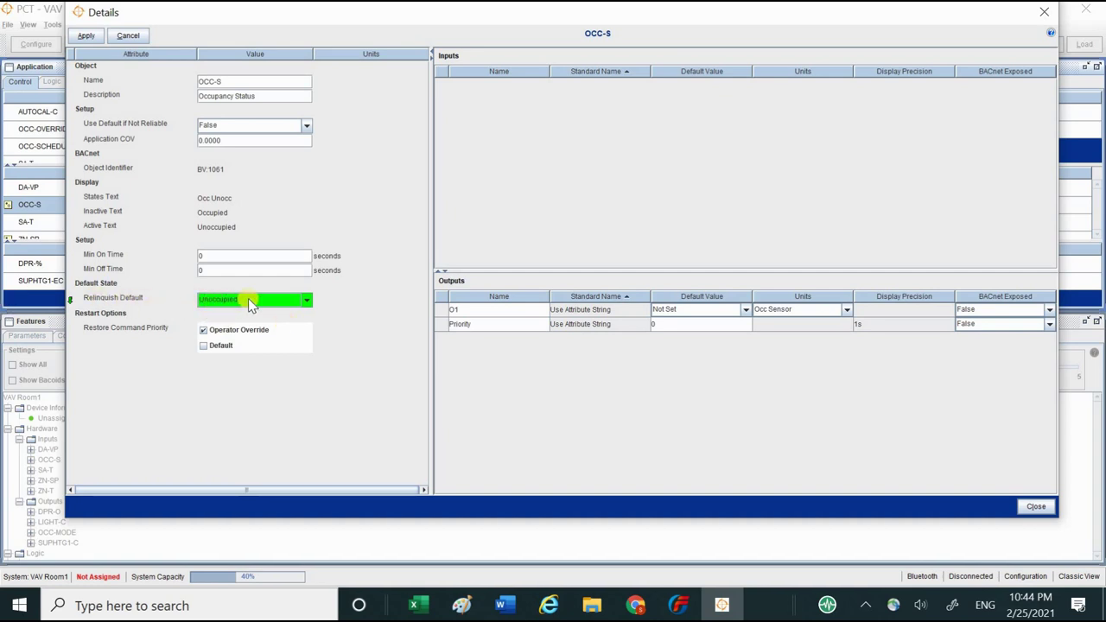
Step: Set the default value of OCC-S output O1 to UnOccupied, keep the Occ Sensor units, apply the edits and close the details
{"action": "left_click", "coordinate": [744, 311]}
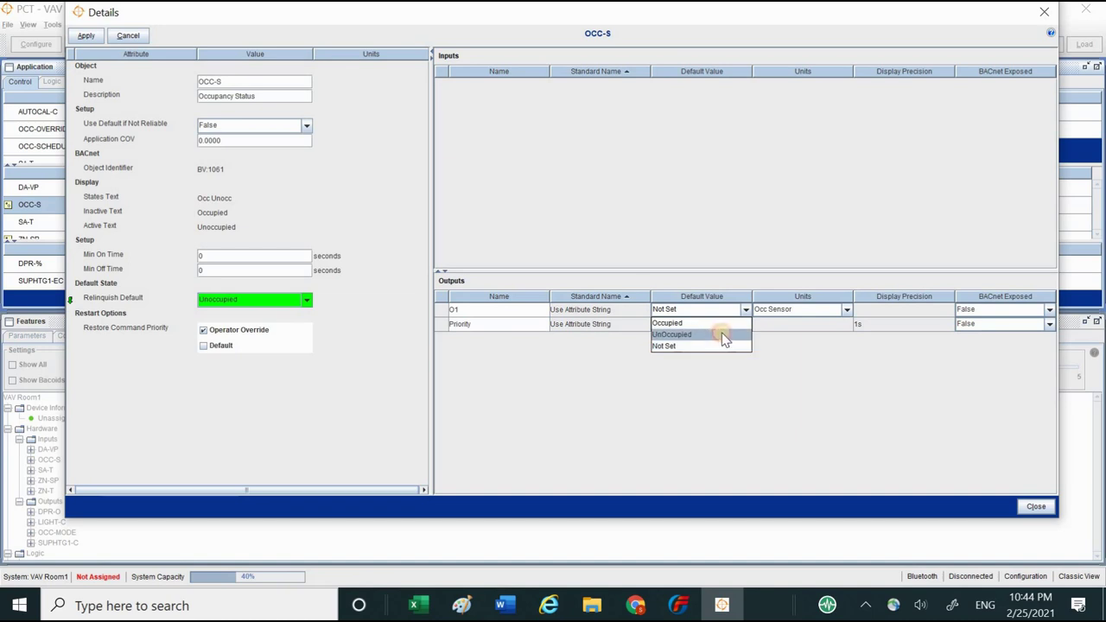
{"action": "left_click", "coordinate": [722, 335]}
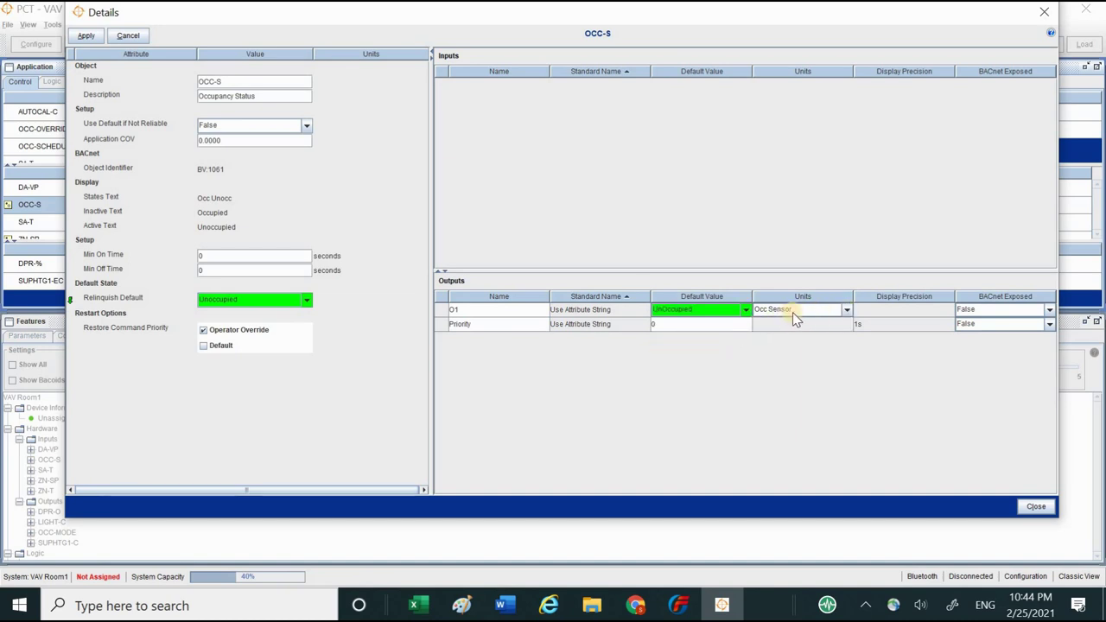
{"action": "left_click", "coordinate": [847, 311]}
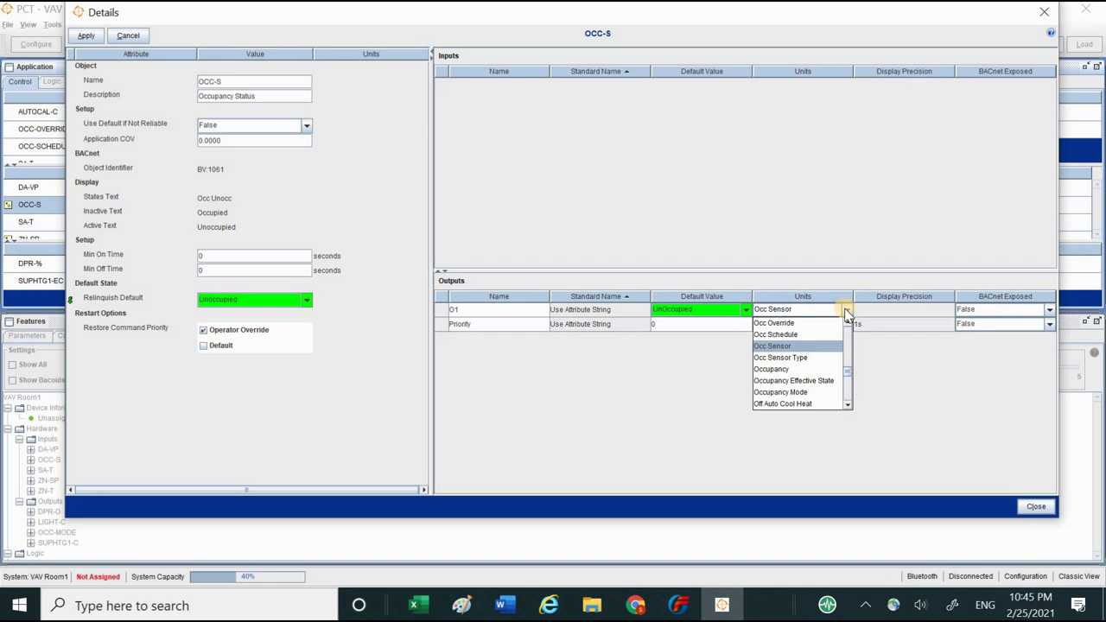
{"action": "left_click", "coordinate": [845, 309]}
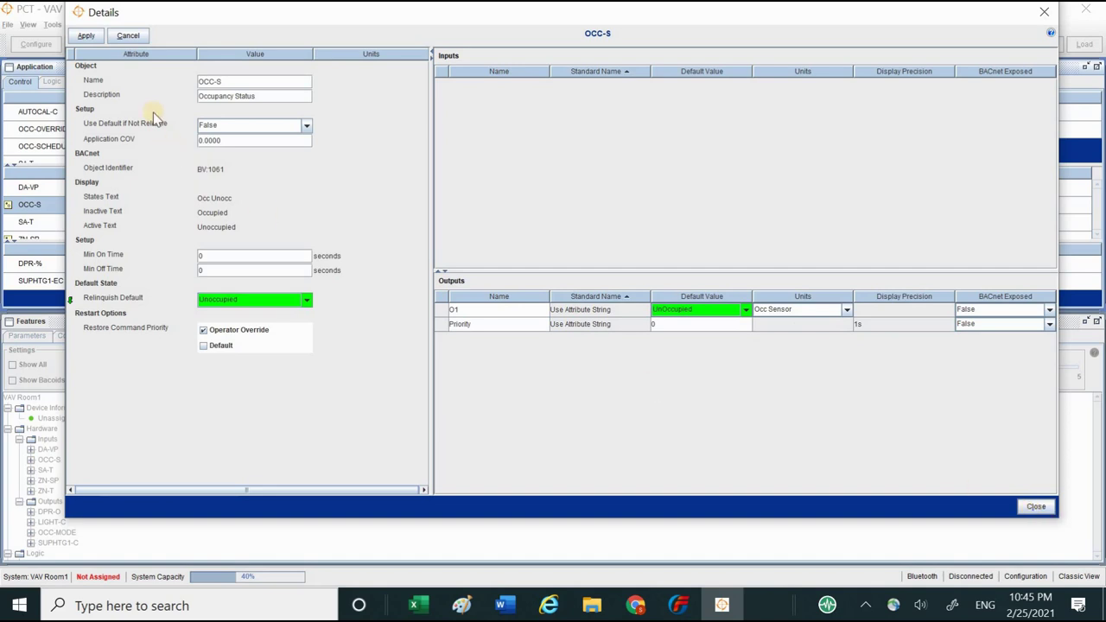
{"action": "left_click", "coordinate": [87, 36]}
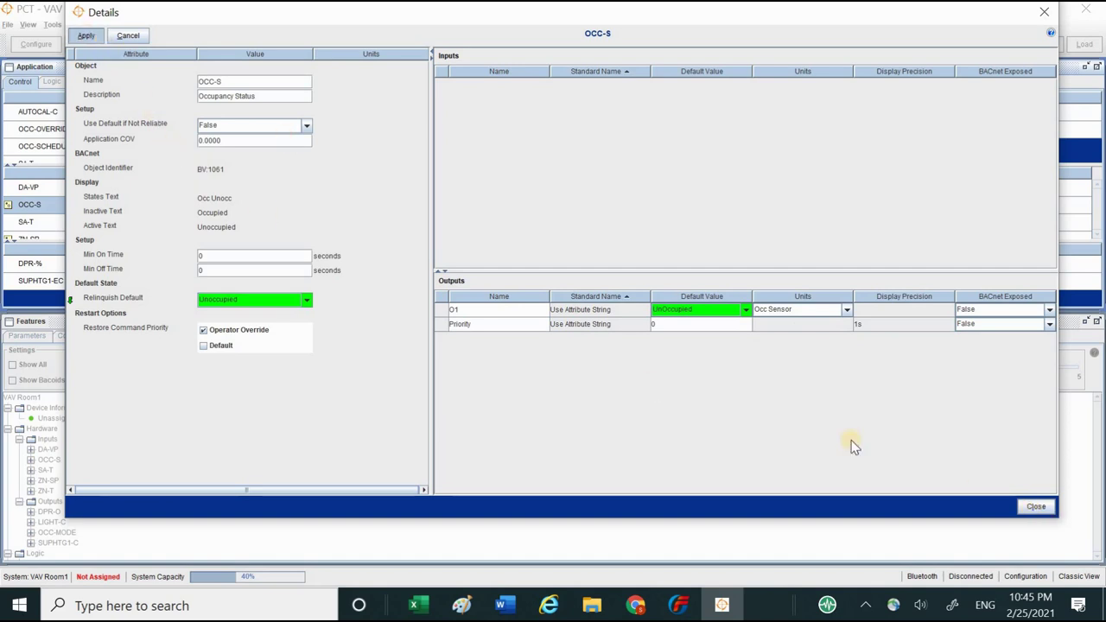
{"action": "left_click", "coordinate": [1035, 507]}
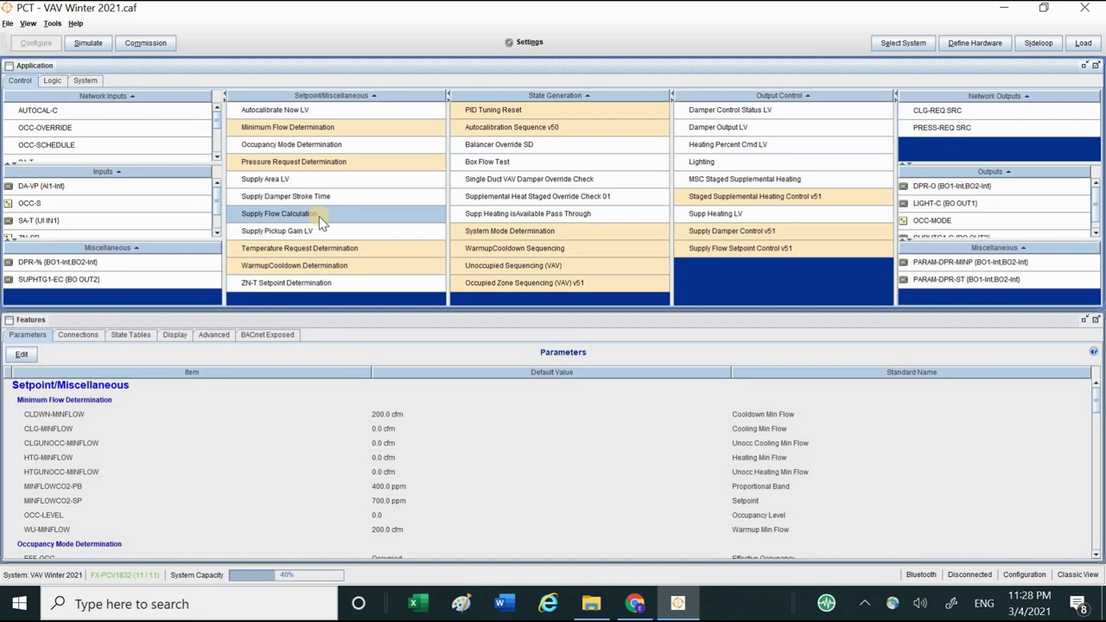
Step: Open the Supply Flow Calculation details for editing in VAV Winter 2021 and check the Area input's default value
{"action": "double_click", "coordinate": [319, 219]}
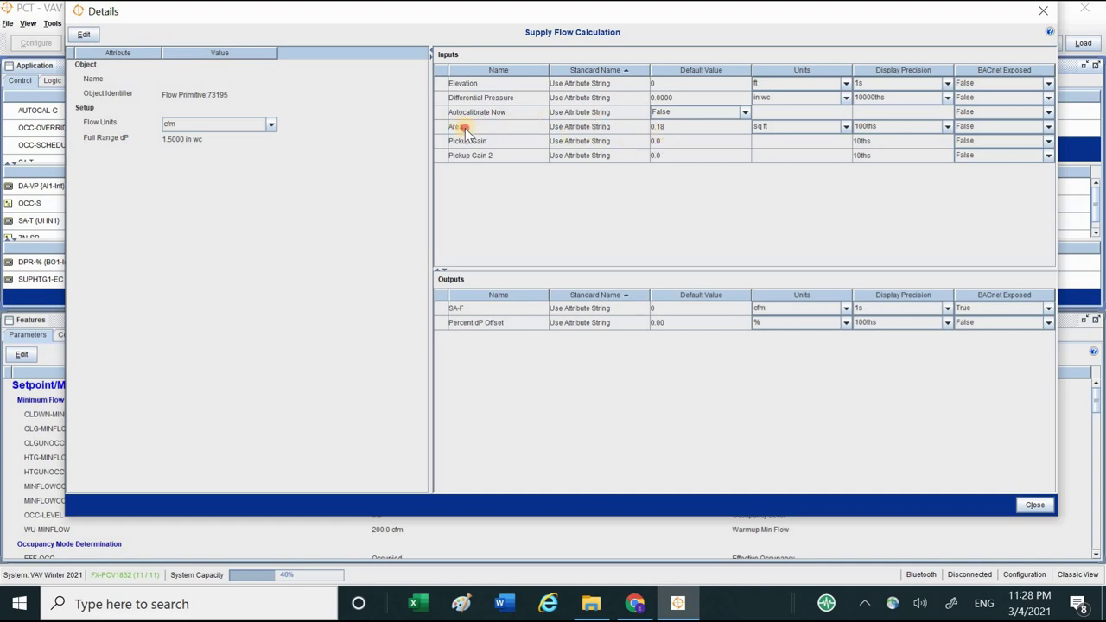
{"action": "left_click", "coordinate": [112, 34]}
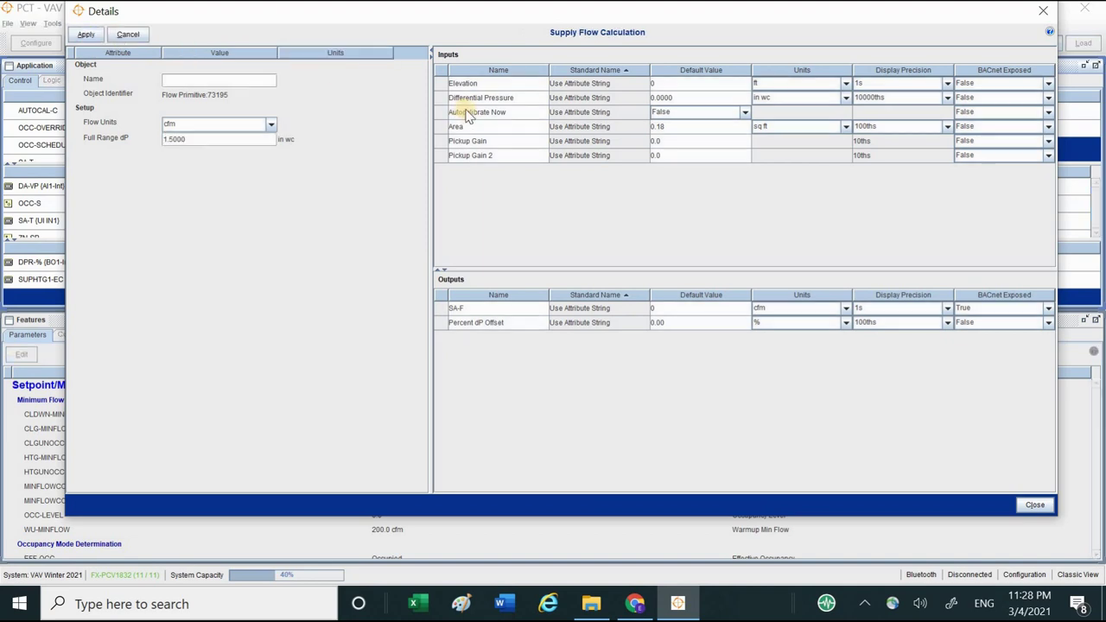
{"action": "left_click", "coordinate": [469, 126]}
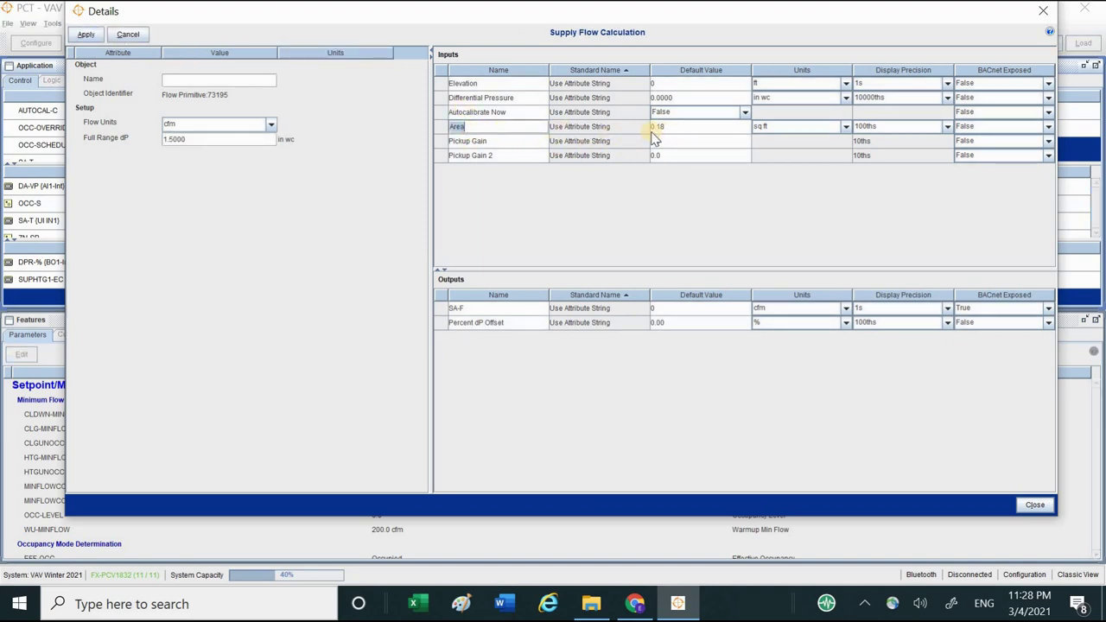
{"action": "mouse_move", "coordinate": [655, 138]}
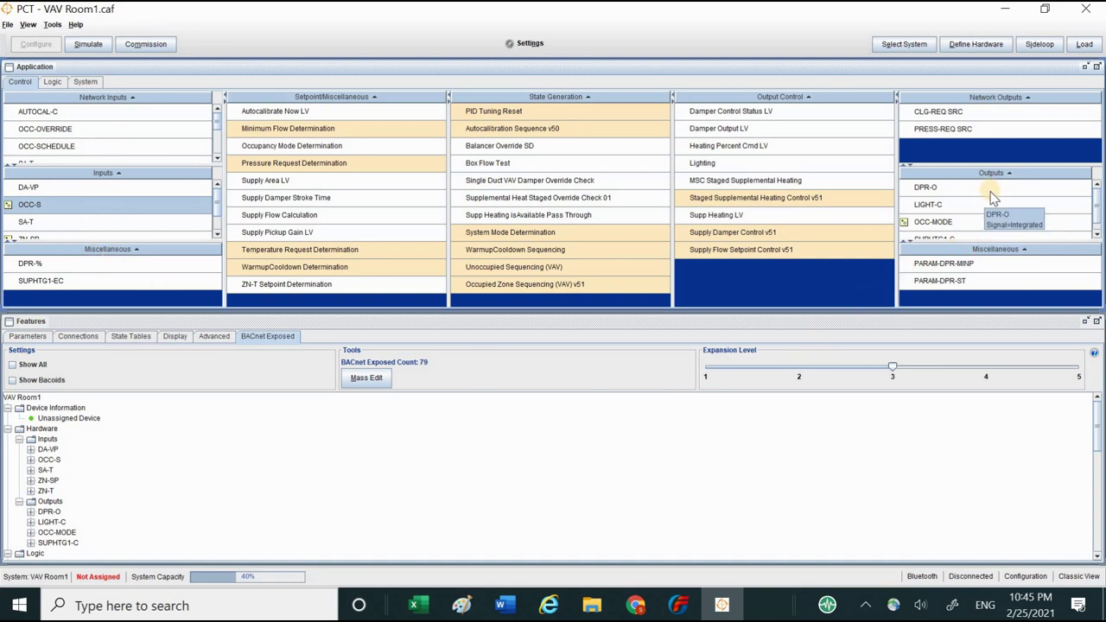
Step: Check the signal information of the DPR-O damper output in VAV Room1
{"action": "mouse_move", "coordinate": [967, 209]}
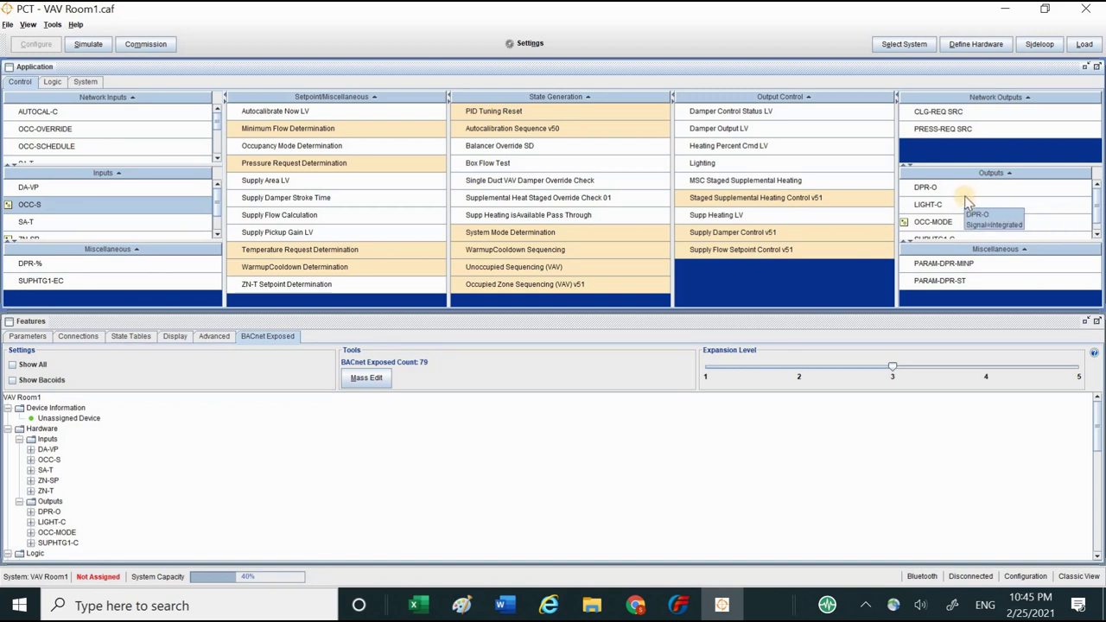
{"action": "left_click", "coordinate": [968, 193]}
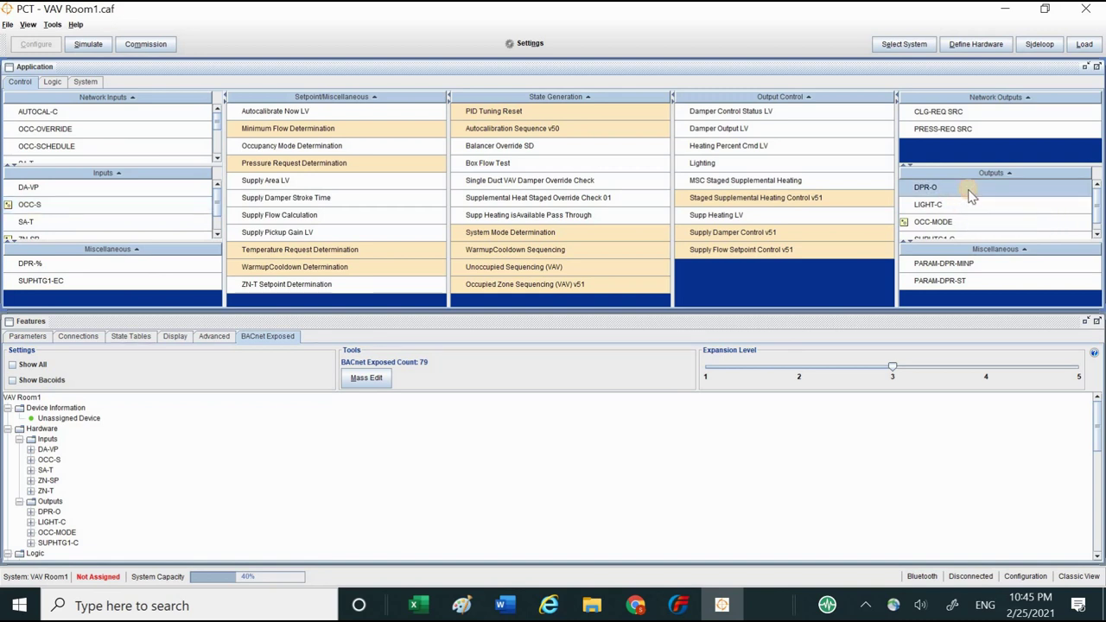
{"action": "mouse_move", "coordinate": [965, 195]}
Step: Review the LIGHT-C lighting command output's editable attributes, apply them without changes and close the details
{"action": "left_click", "coordinate": [972, 205]}
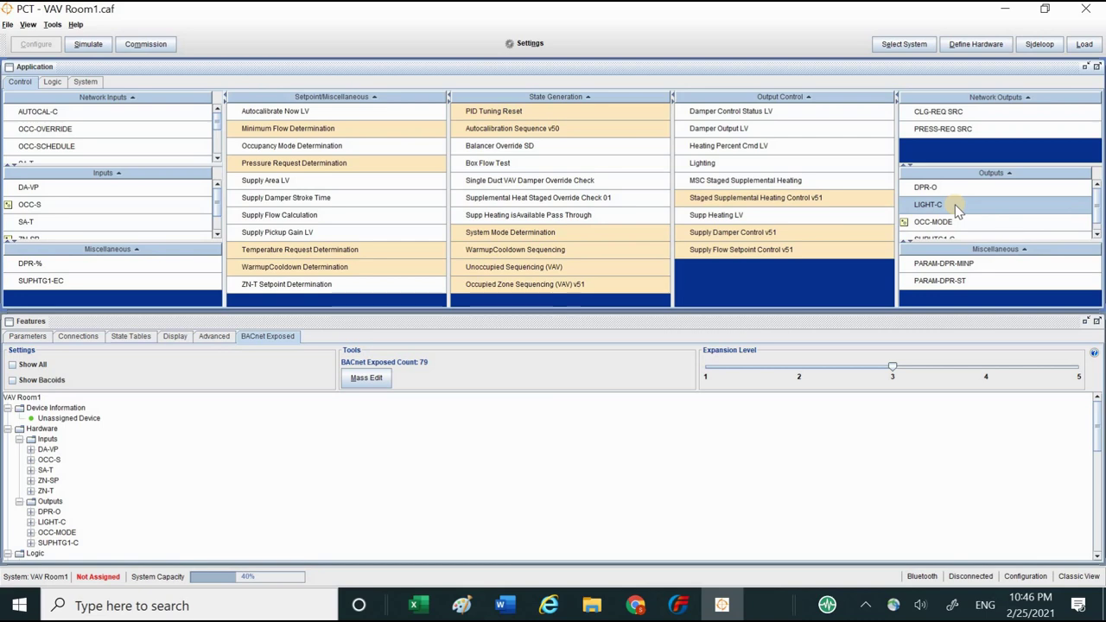
{"action": "double_click", "coordinate": [956, 207]}
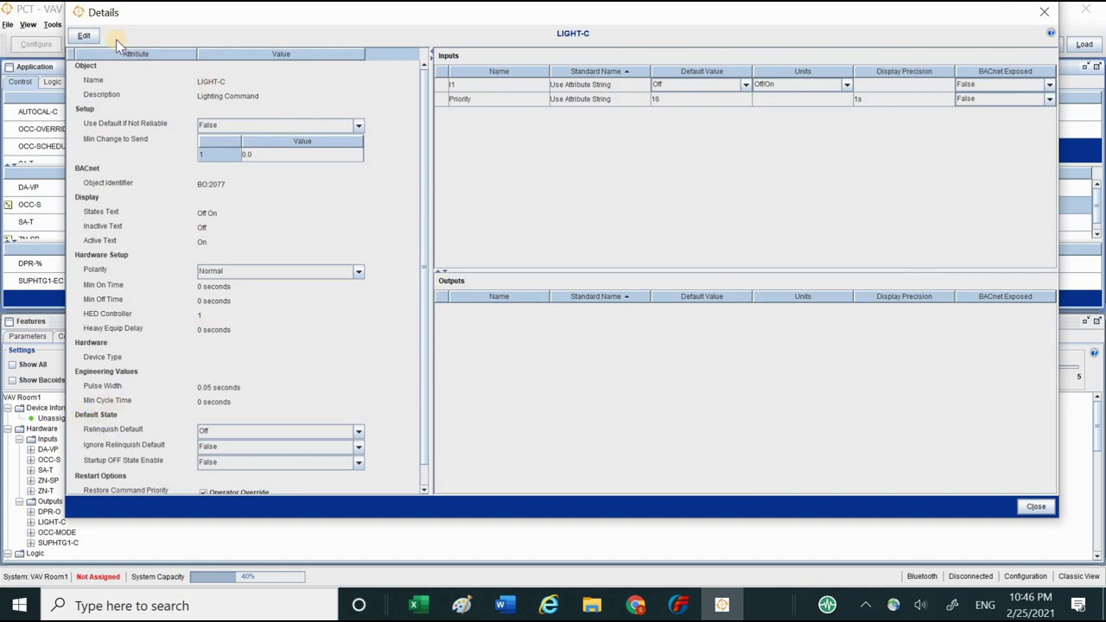
{"action": "left_click", "coordinate": [85, 38]}
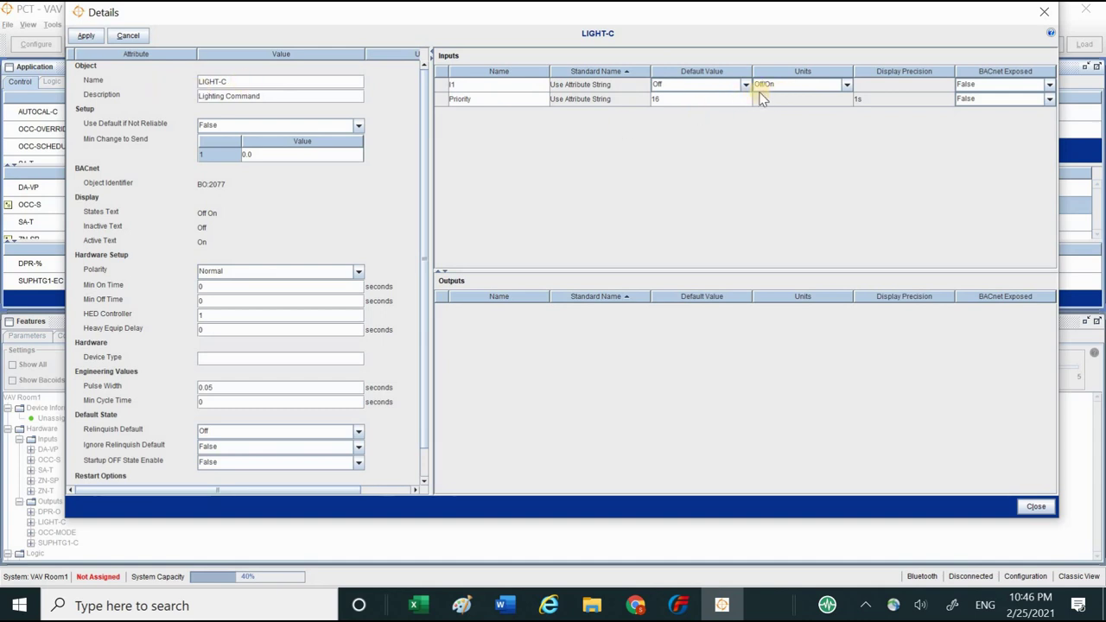
{"action": "left_click", "coordinate": [86, 35]}
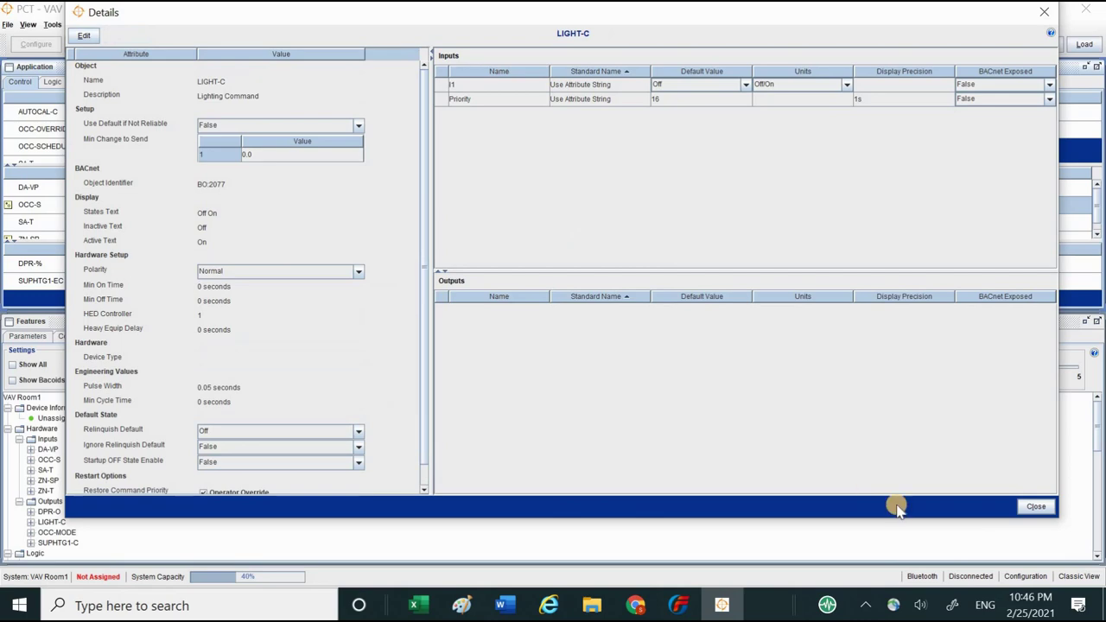
{"action": "left_click", "coordinate": [1032, 507]}
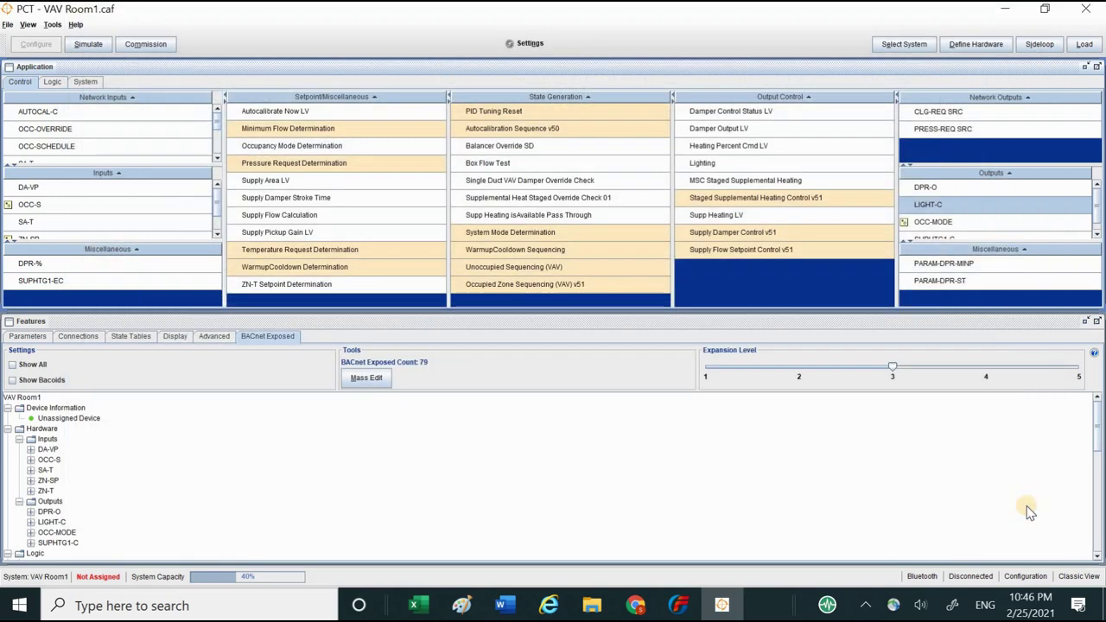
Step: Set the OCC-MODE output's Relinquish Default and its I1 default value to UnOccupied, apply the edits and close the details
{"action": "double_click", "coordinate": [1005, 223]}
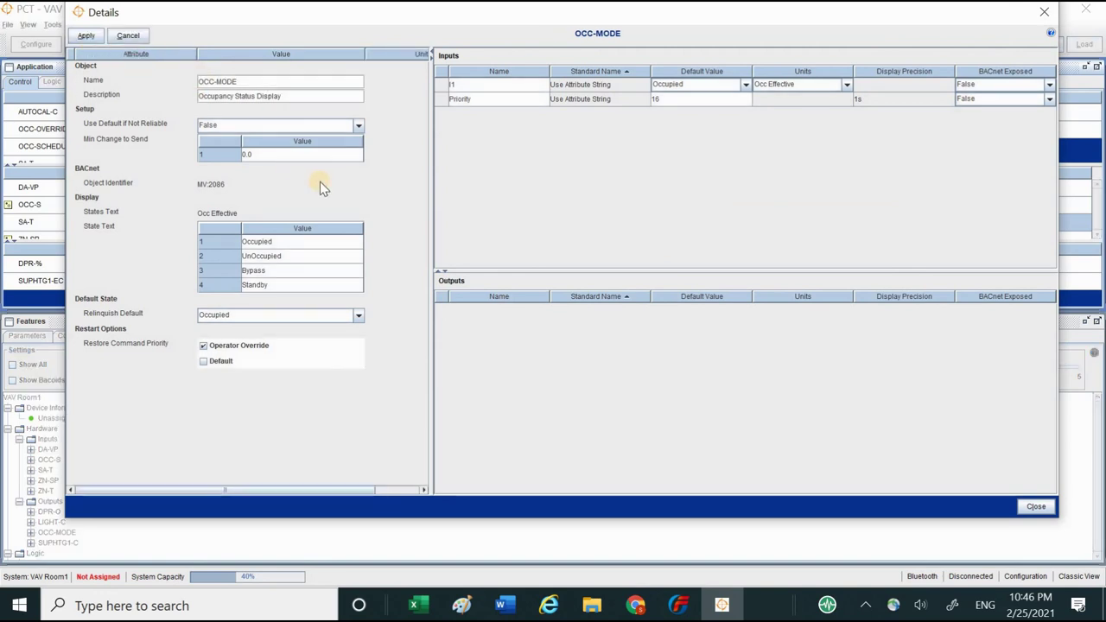
{"action": "left_click", "coordinate": [358, 316]}
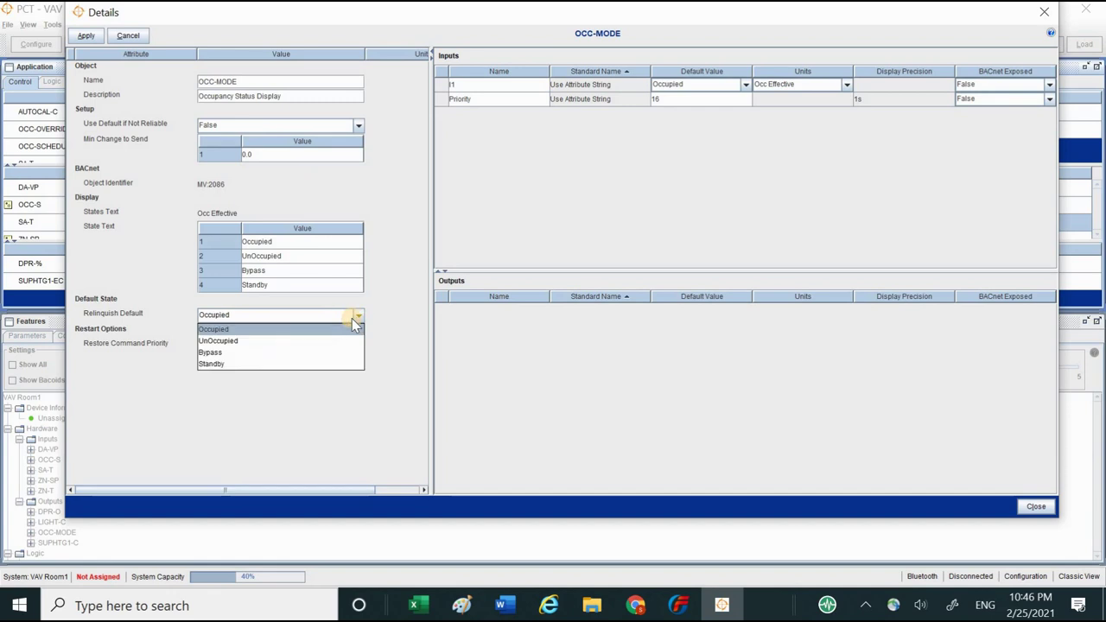
{"action": "left_click", "coordinate": [268, 344]}
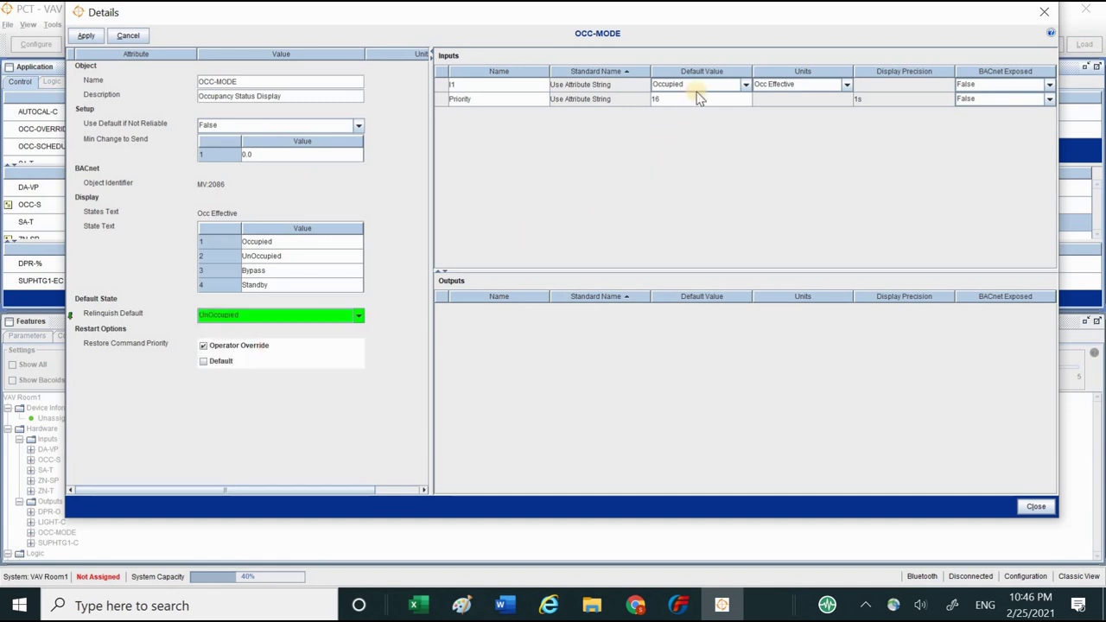
{"action": "left_click", "coordinate": [746, 86]}
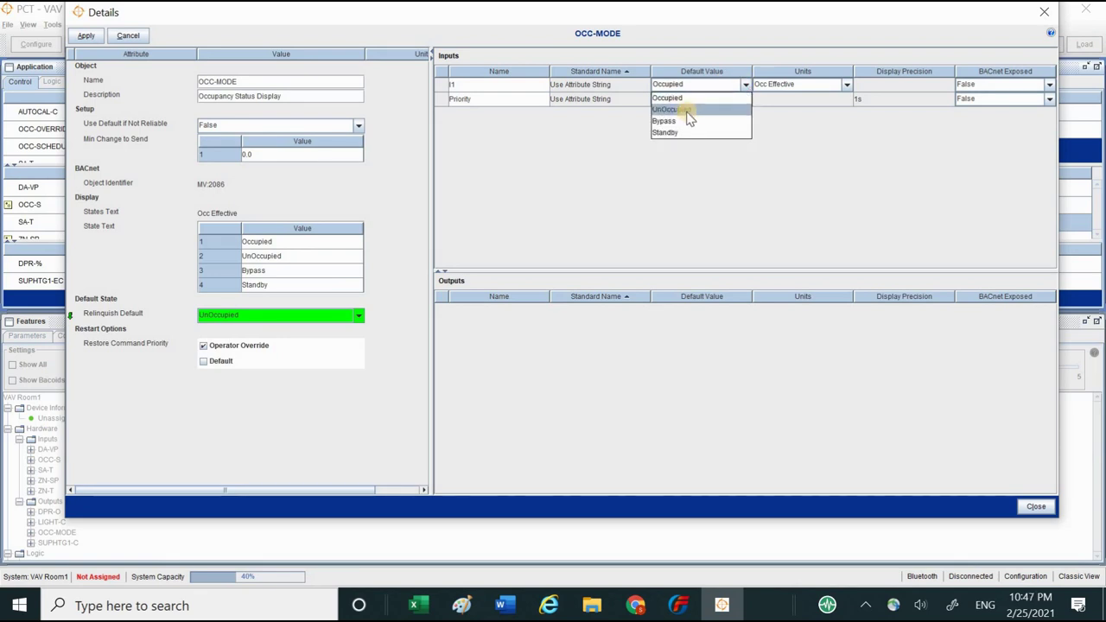
{"action": "left_click", "coordinate": [688, 112]}
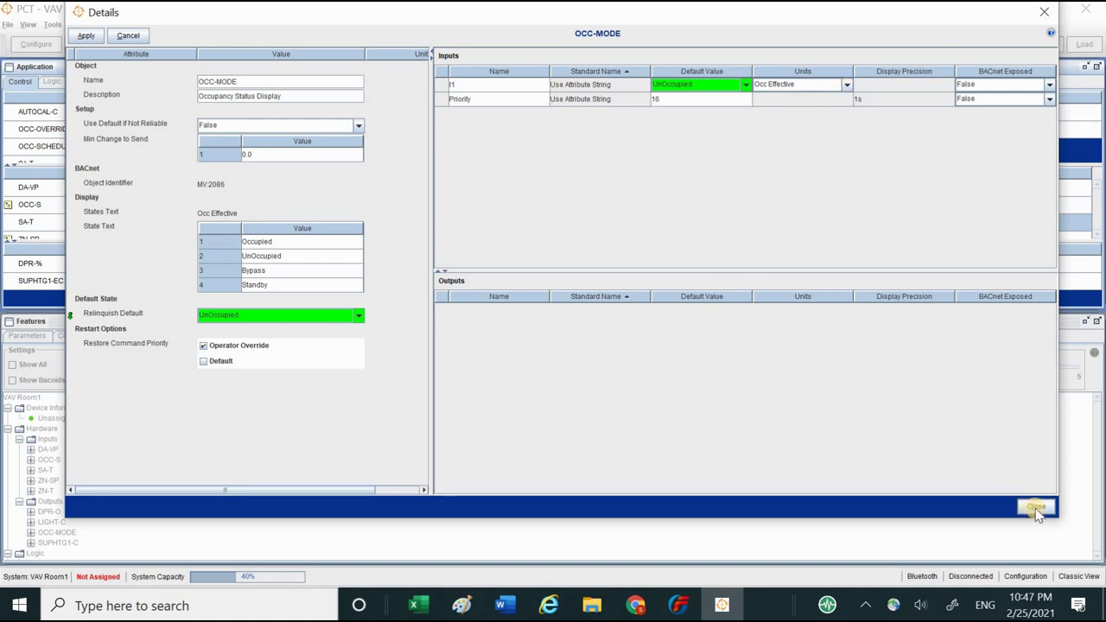
{"action": "left_click", "coordinate": [95, 38]}
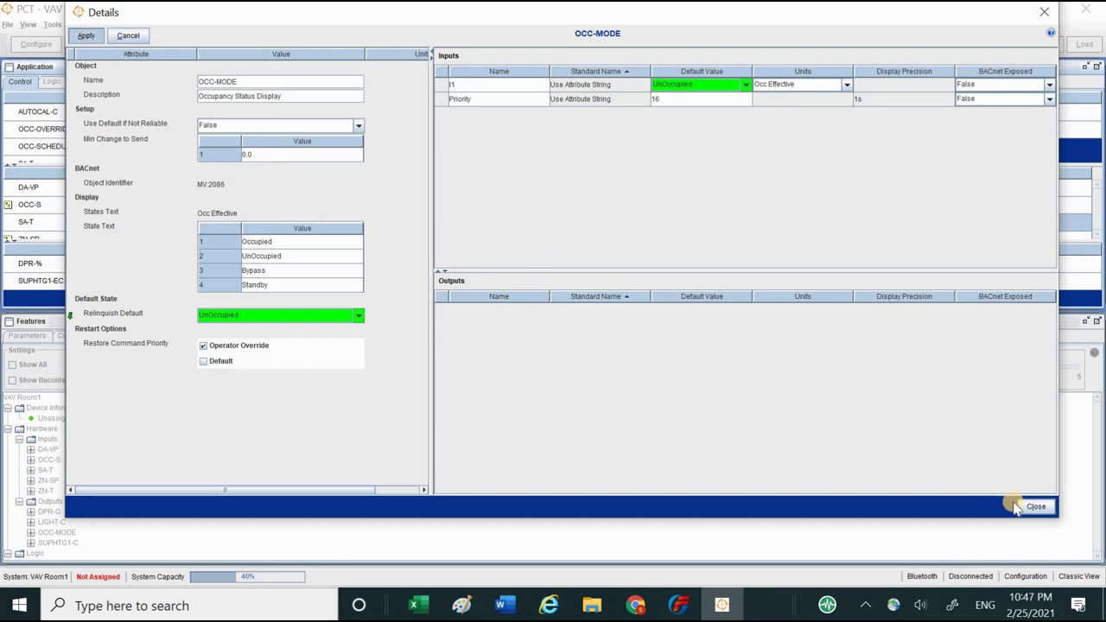
{"action": "left_click", "coordinate": [1033, 507]}
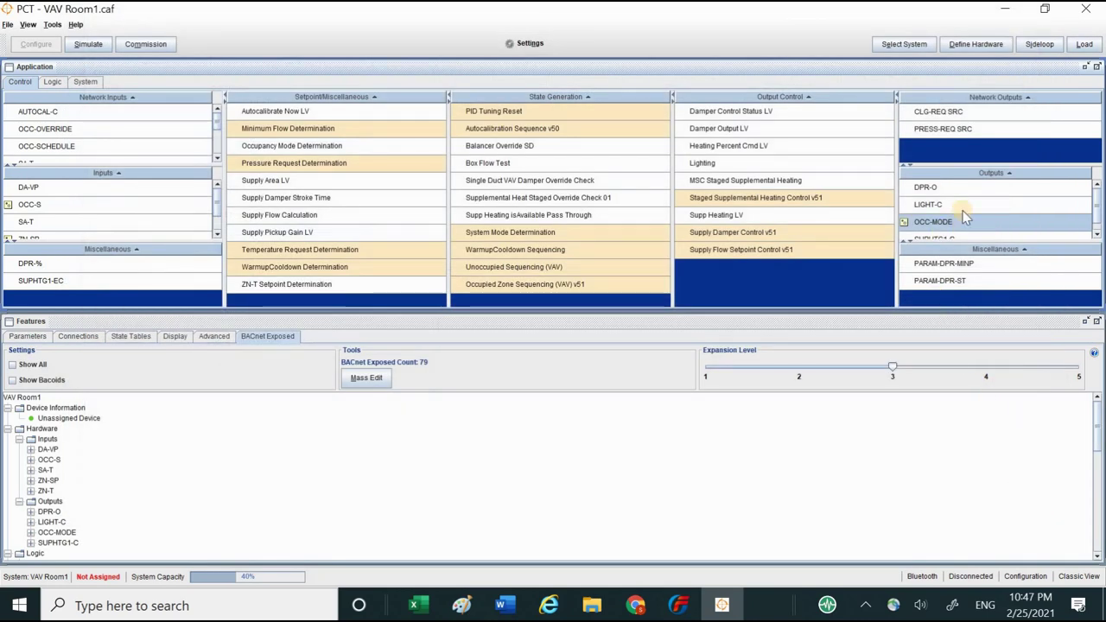
Step: Review the SUPHTG1-C supplemental heating output's editable attributes, apply them without changes and close the details
{"action": "scroll", "coordinate": [959, 218], "scroll_direction": "down", "scroll_amount": 1}
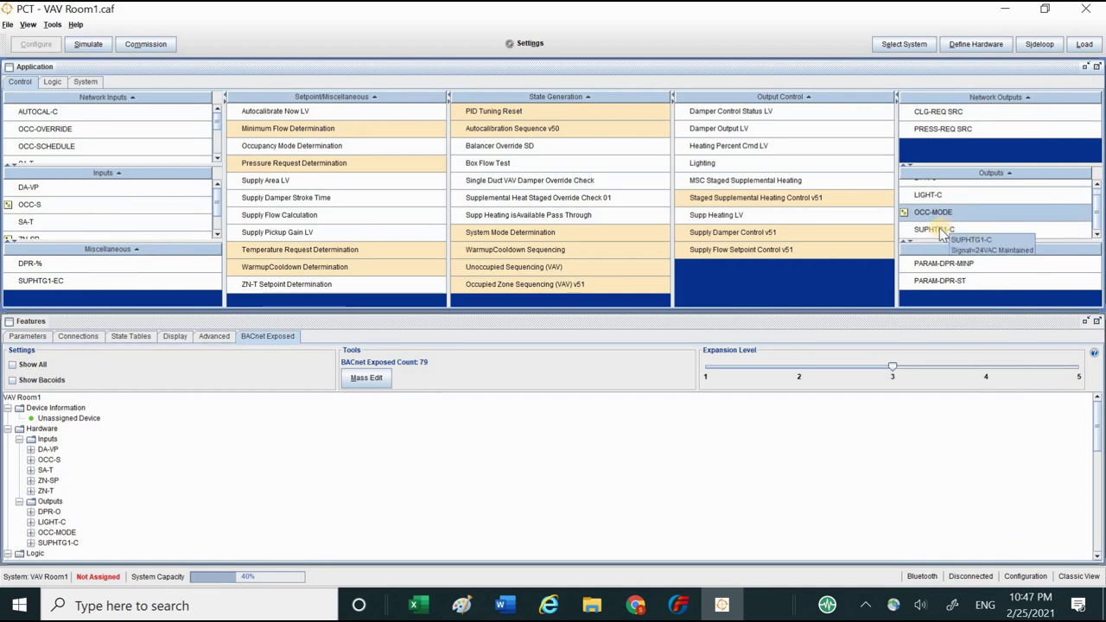
{"action": "double_click", "coordinate": [940, 232]}
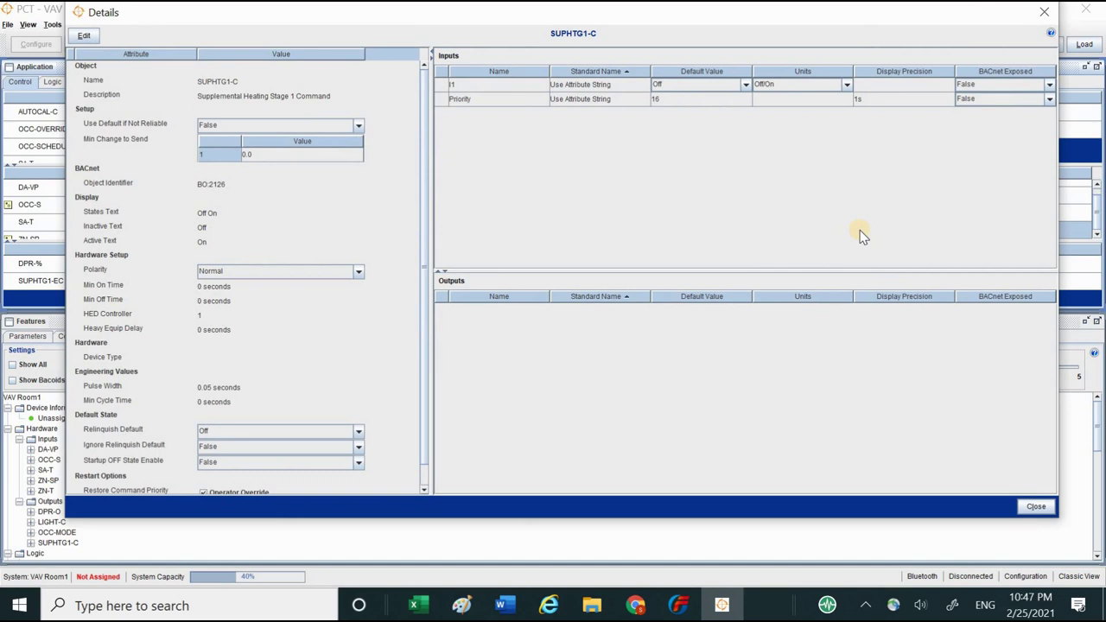
{"action": "left_click", "coordinate": [82, 37]}
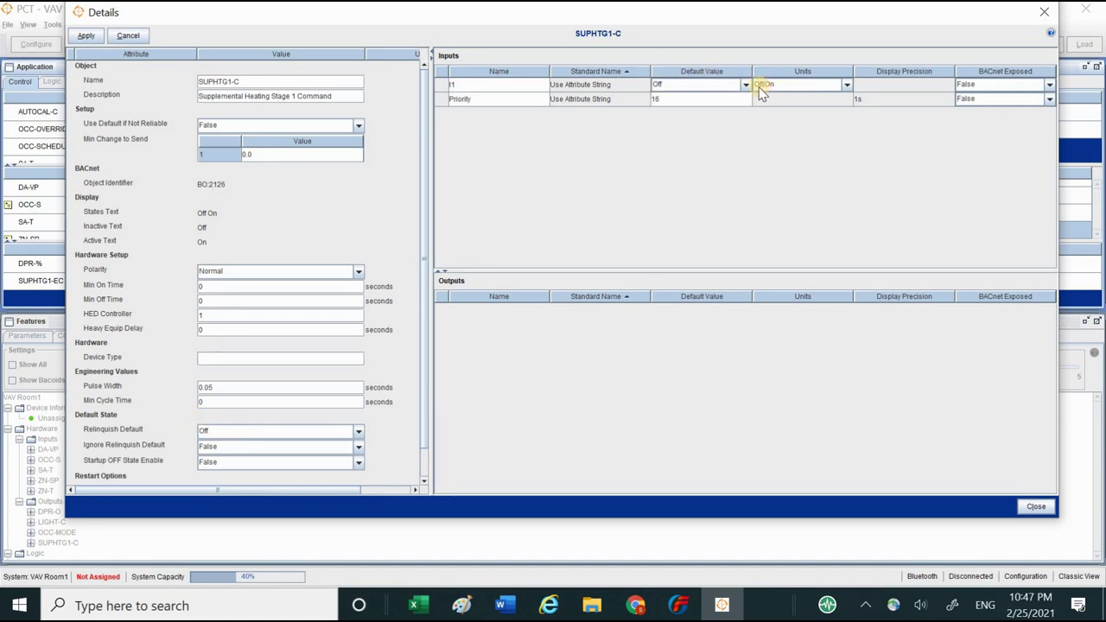
{"action": "left_click", "coordinate": [85, 36]}
{"action": "left_click", "coordinate": [1036, 507]}
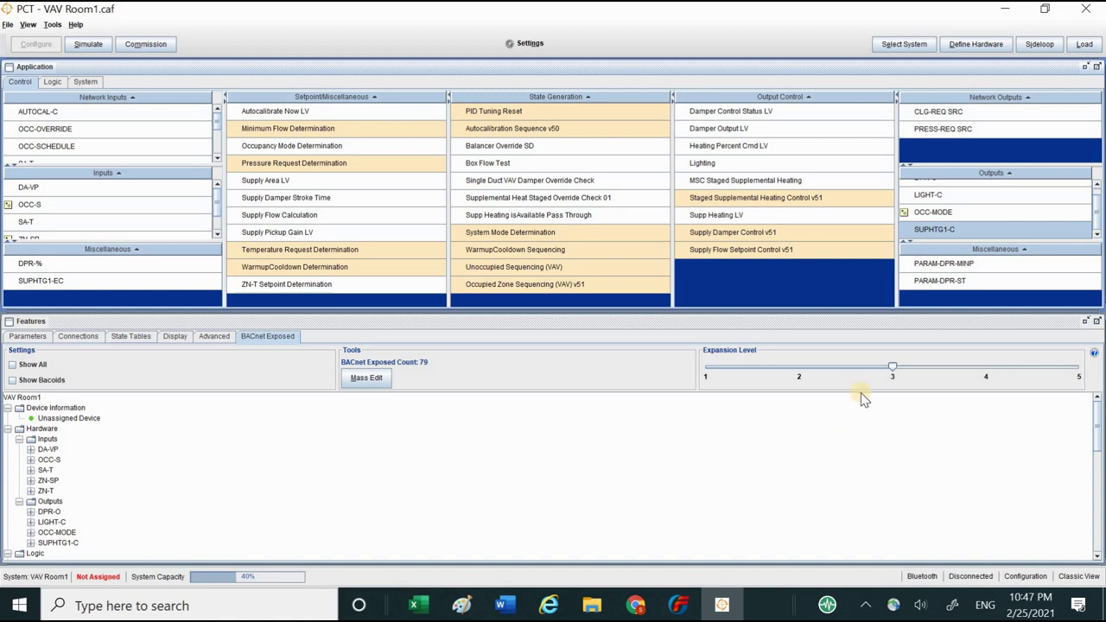
Step: Define the application's hardware by selecting the FX-PCV1832 field device and keeping VAV Room1 as the device name
{"action": "left_click", "coordinate": [989, 45]}
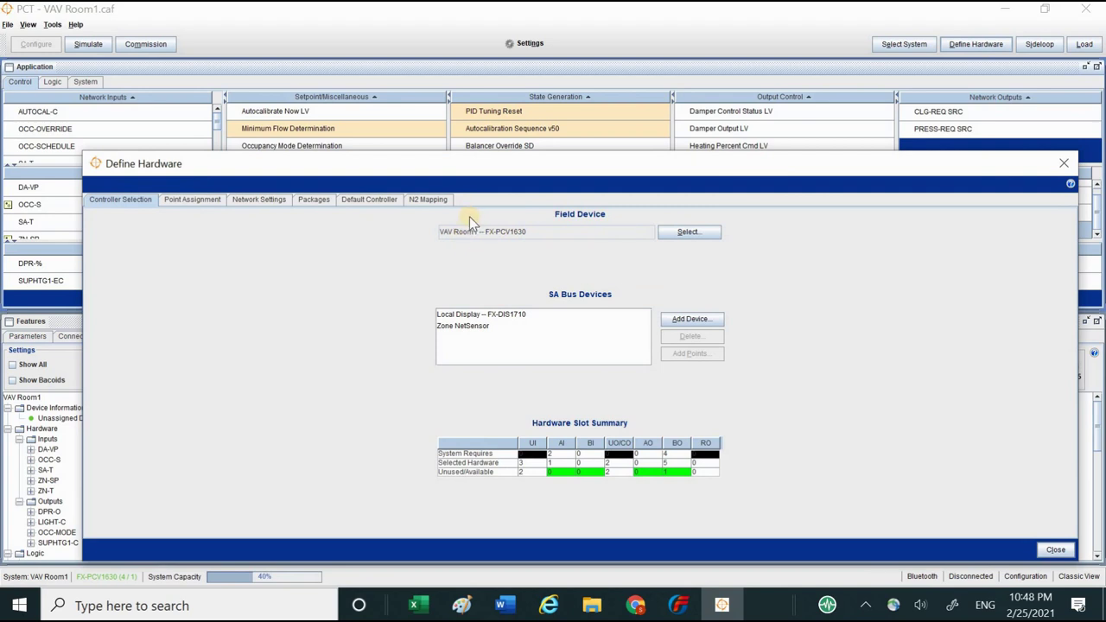
{"action": "left_click", "coordinate": [442, 237]}
{"action": "left_click", "coordinate": [690, 233]}
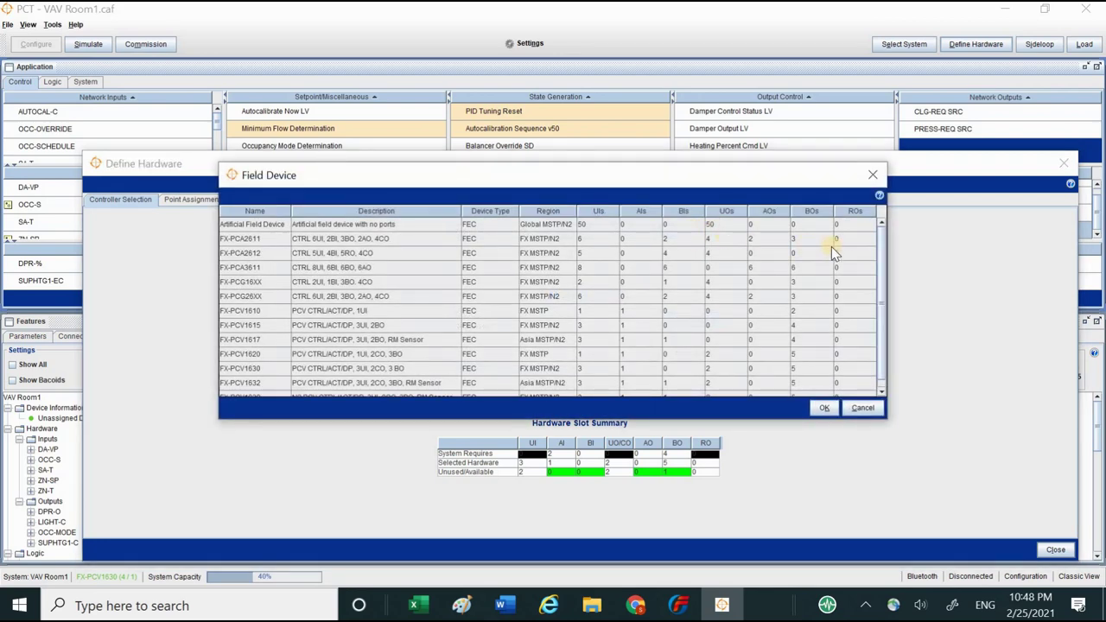
{"action": "left_click_drag", "start_coordinate": [881, 256], "coordinate": [881, 264]}
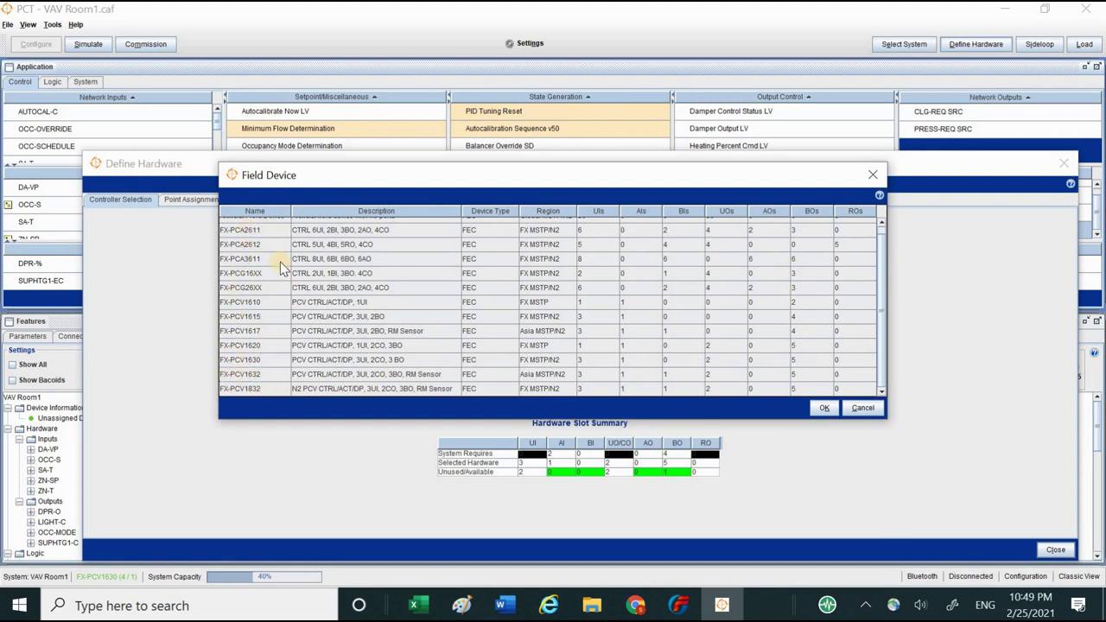
{"action": "left_click", "coordinate": [255, 390]}
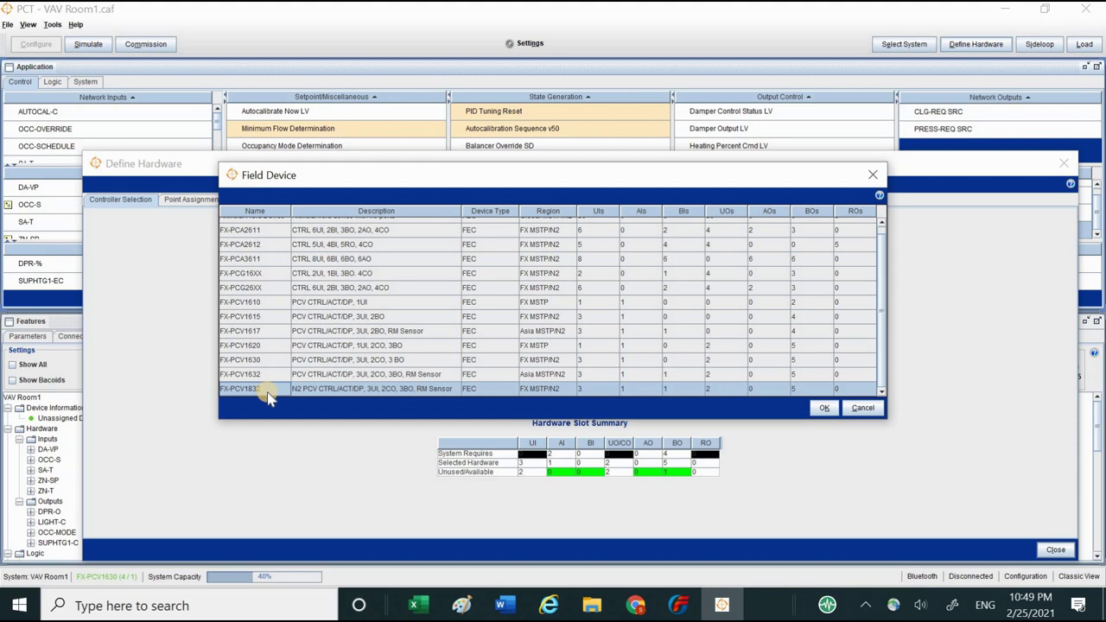
{"action": "left_click", "coordinate": [824, 408]}
{"action": "left_click", "coordinate": [691, 319]}
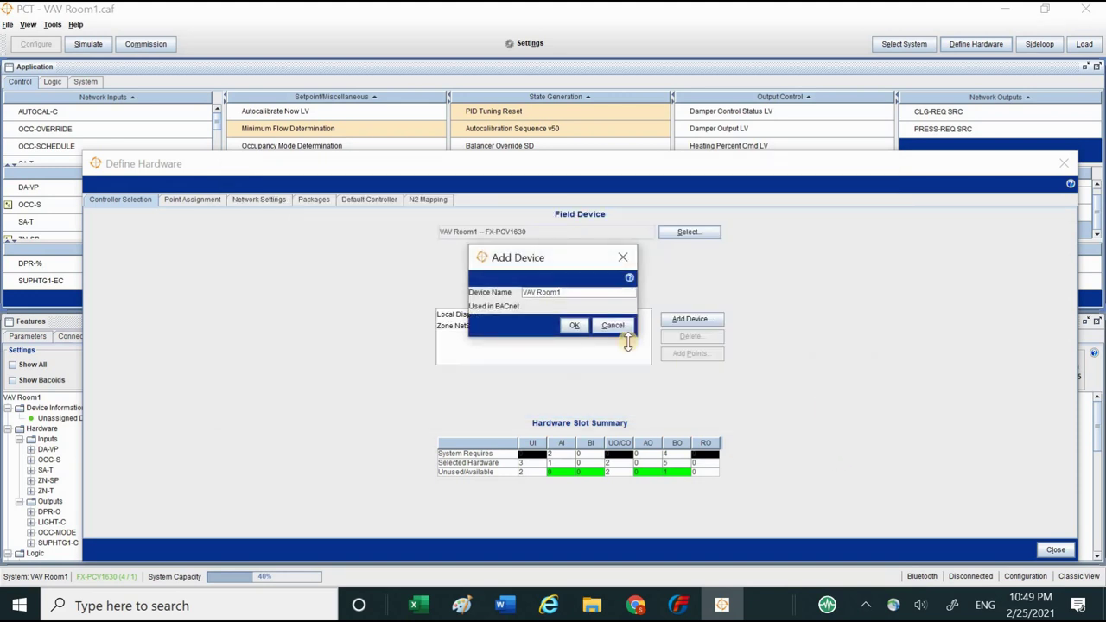
{"action": "double_click", "coordinate": [527, 292]}
{"action": "left_click", "coordinate": [575, 326]}
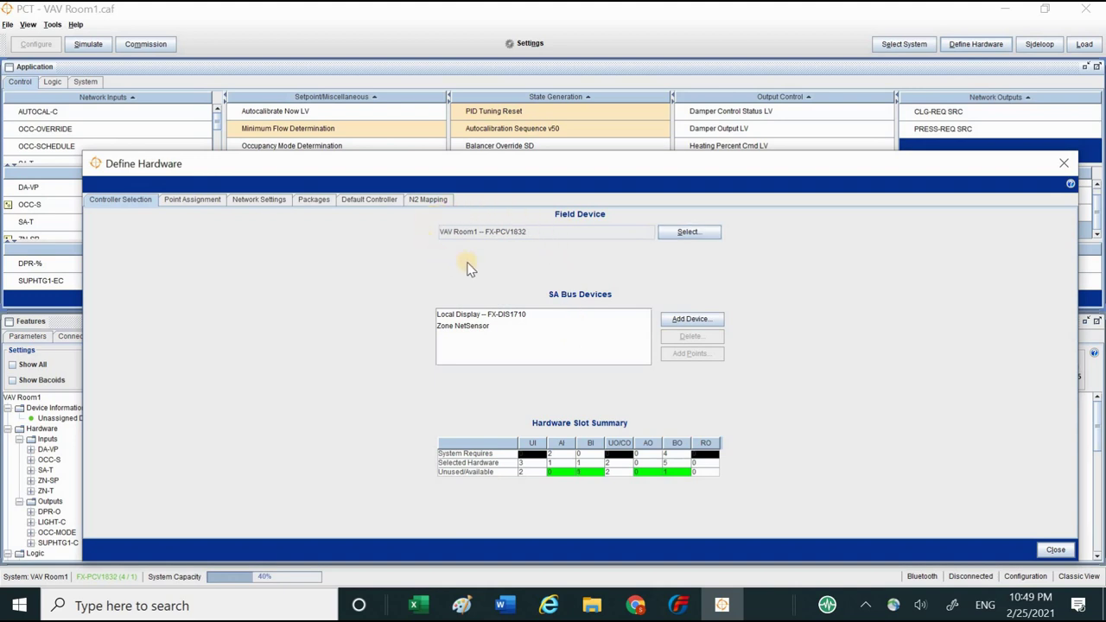
{"action": "left_click", "coordinate": [543, 243]}
Step: Try relocating the SA-T point from UI IN1 to UI IN2 and to the integrated BI1-Int input in the point assignments
{"action": "left_click", "coordinate": [206, 203]}
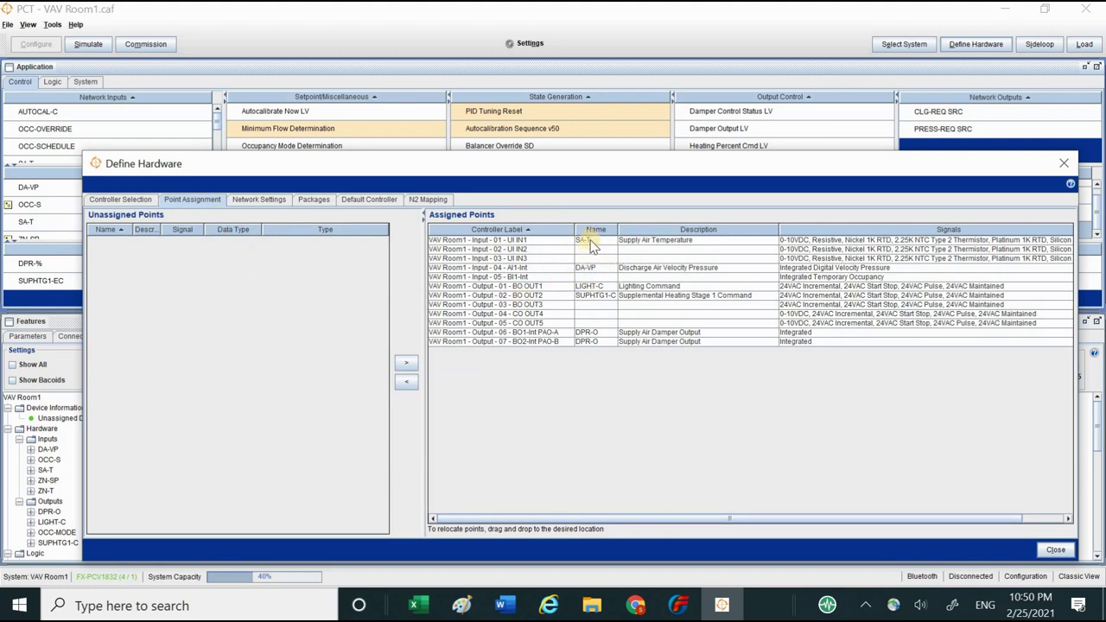
{"action": "left_click", "coordinate": [594, 282]}
{"action": "left_click_drag", "start_coordinate": [595, 243], "coordinate": [596, 253]}
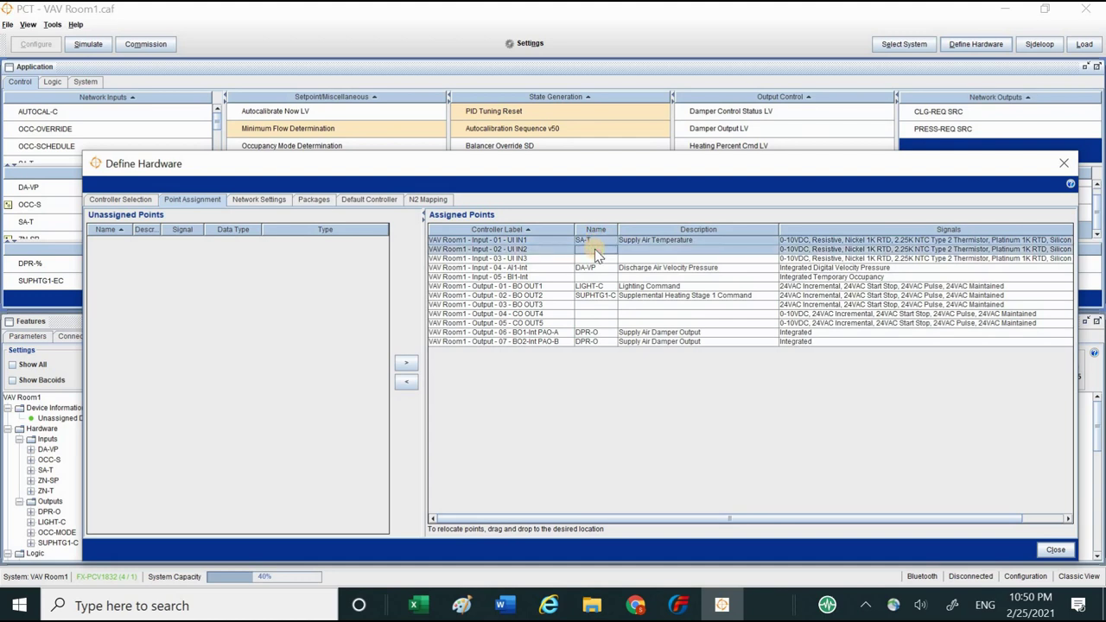
{"action": "left_click_drag", "start_coordinate": [595, 243], "coordinate": [596, 251]}
{"action": "left_click", "coordinate": [595, 249]}
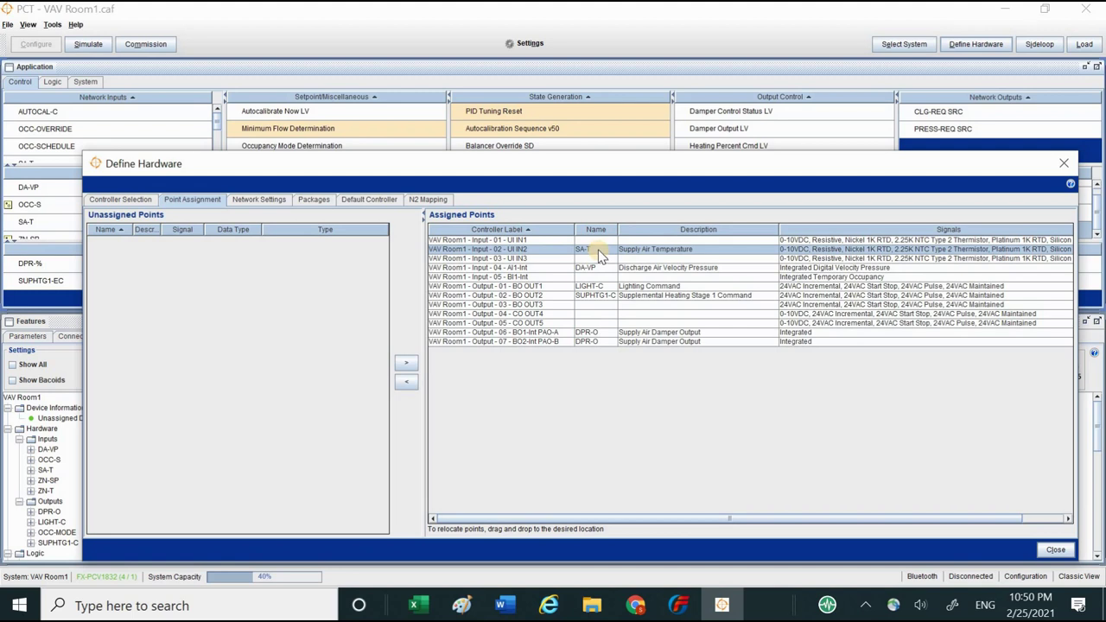
{"action": "left_click_drag", "start_coordinate": [598, 249], "coordinate": [602, 279]}
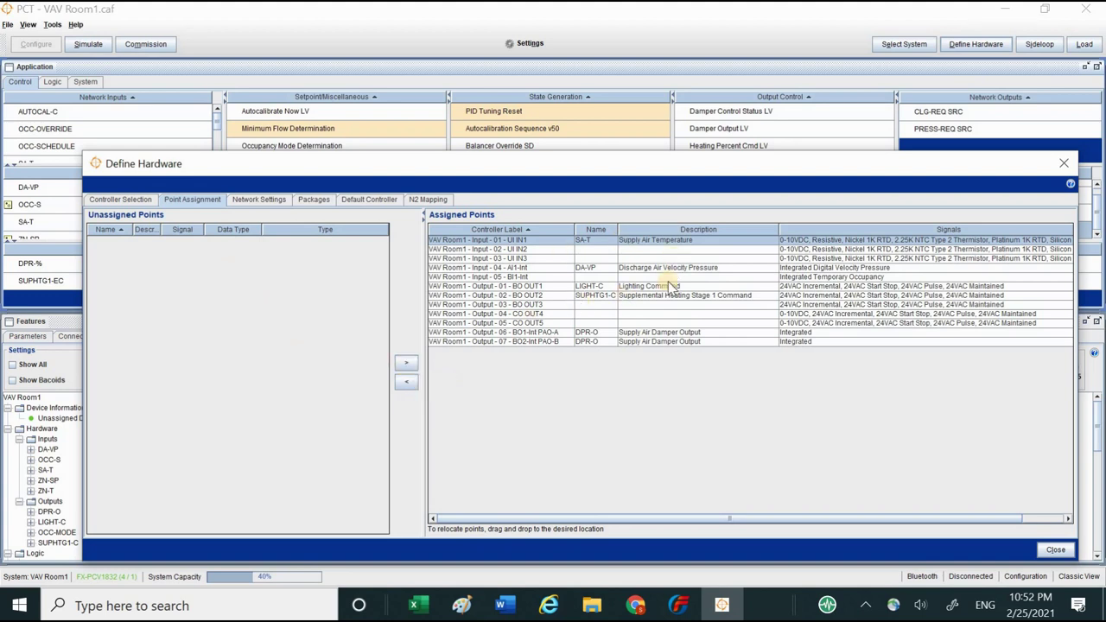
Step: Set the field device's address and its BACnet instance number to 14 in the network settings and close the hardware definition
{"action": "left_click", "coordinate": [270, 200]}
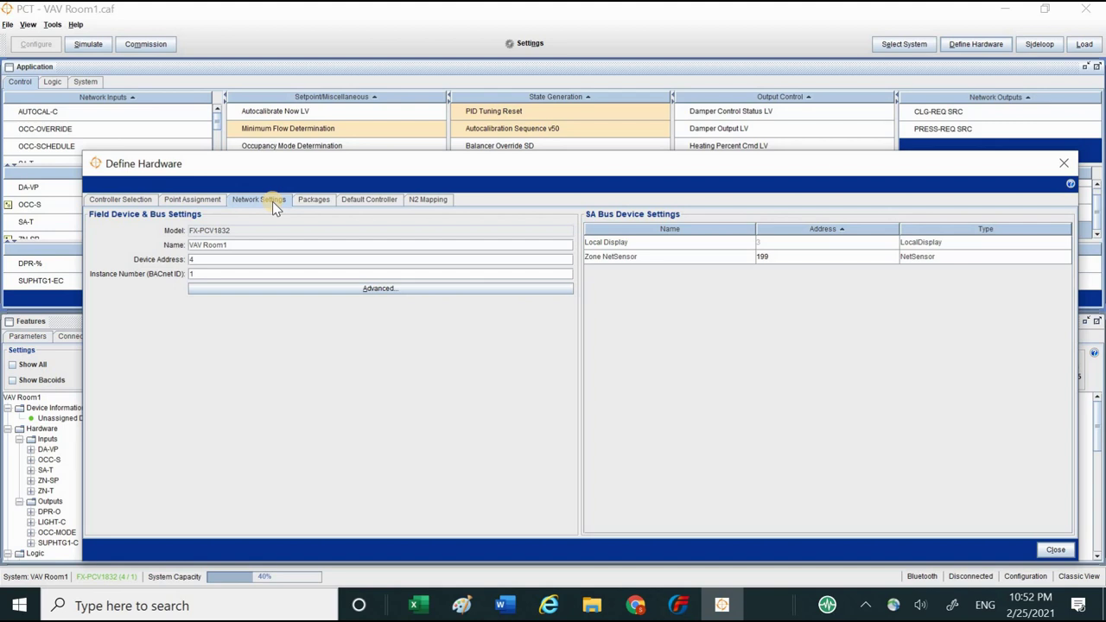
{"action": "double_click", "coordinate": [214, 260]}
{"action": "left_click", "coordinate": [194, 259]}
{"action": "type", "text": "14"}
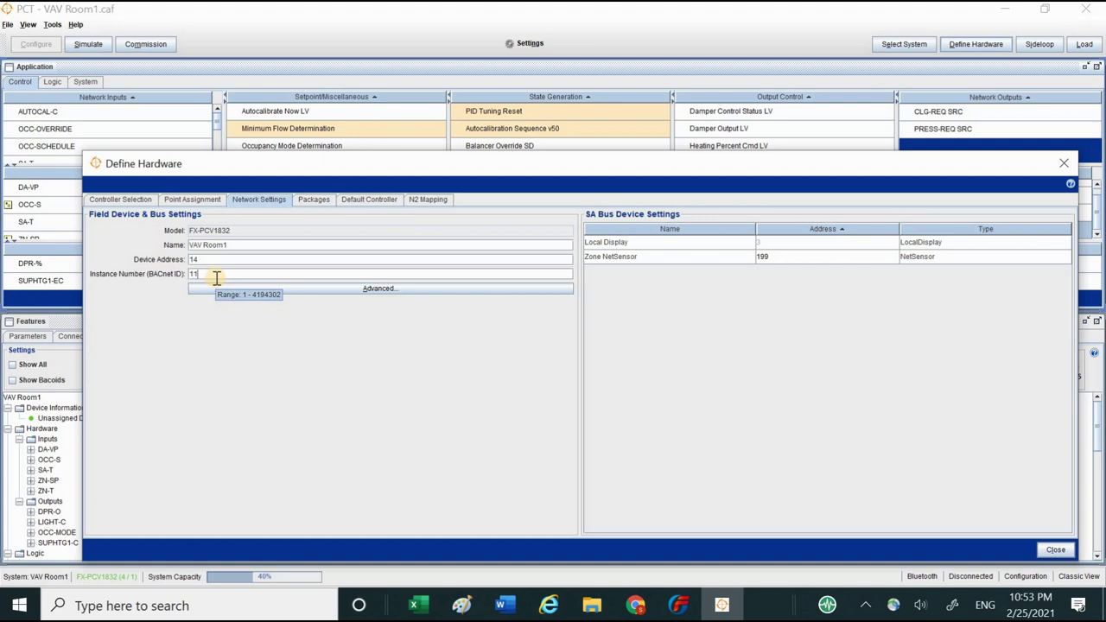
{"action": "type", "text": "4"}
{"action": "key", "text": "BackSpace"}
{"action": "key", "text": "BackSpace"}
{"action": "key", "text": "BackSpace"}
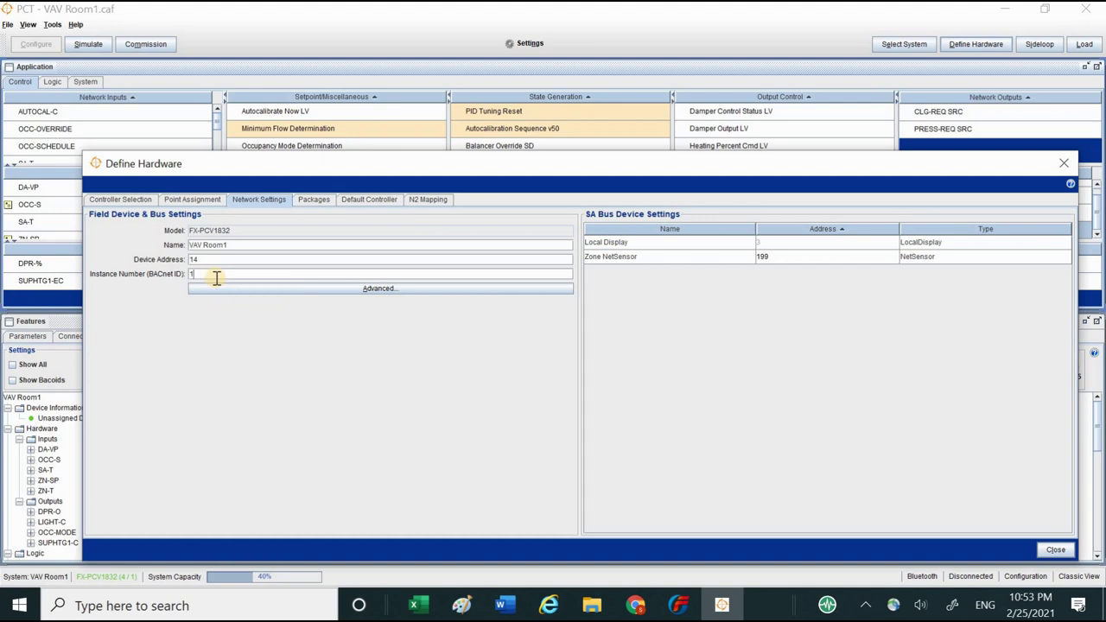
{"action": "type", "text": "14"}
{"action": "left_click", "coordinate": [1055, 550]}
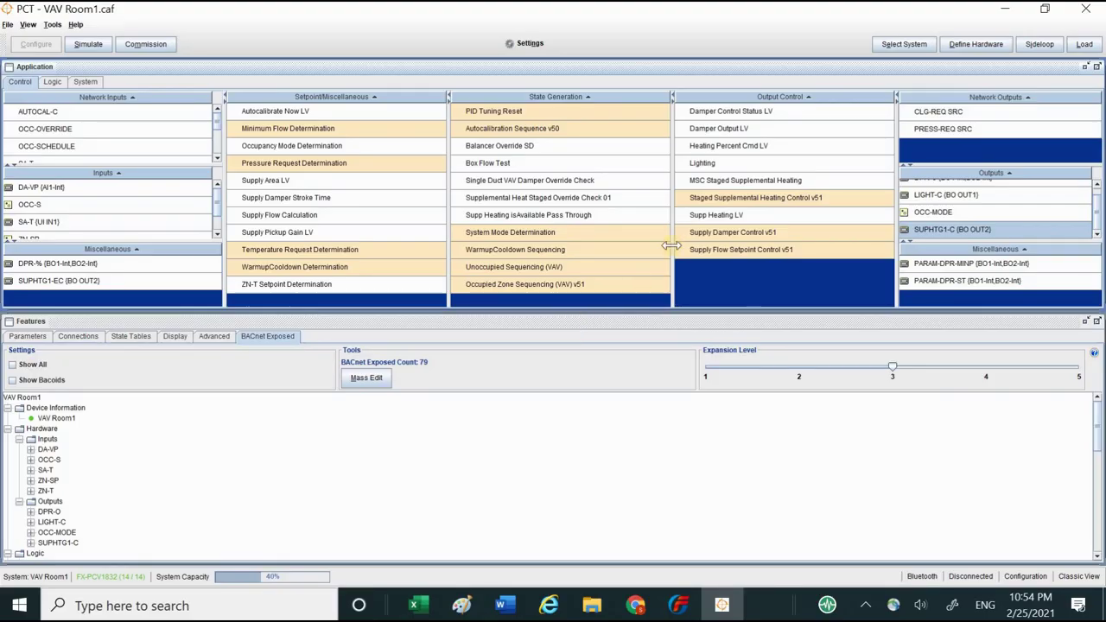
Step: Start loading the device and save the application as VAV Room1.caf in the MyProgram folder
{"action": "left_click", "coordinate": [1086, 43]}
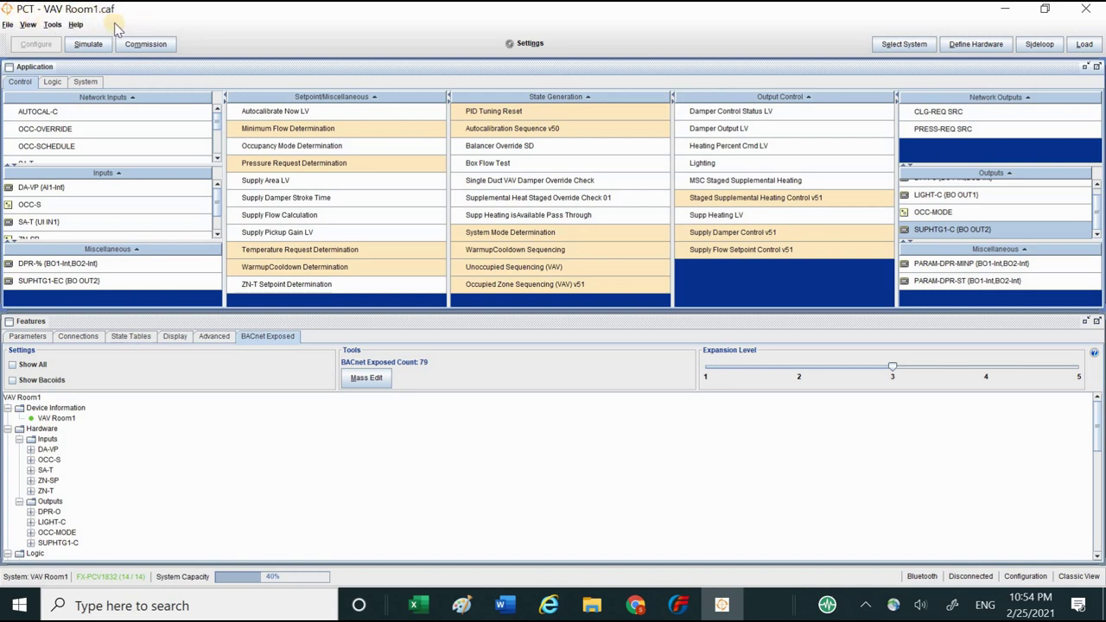
{"action": "left_click", "coordinate": [1081, 45]}
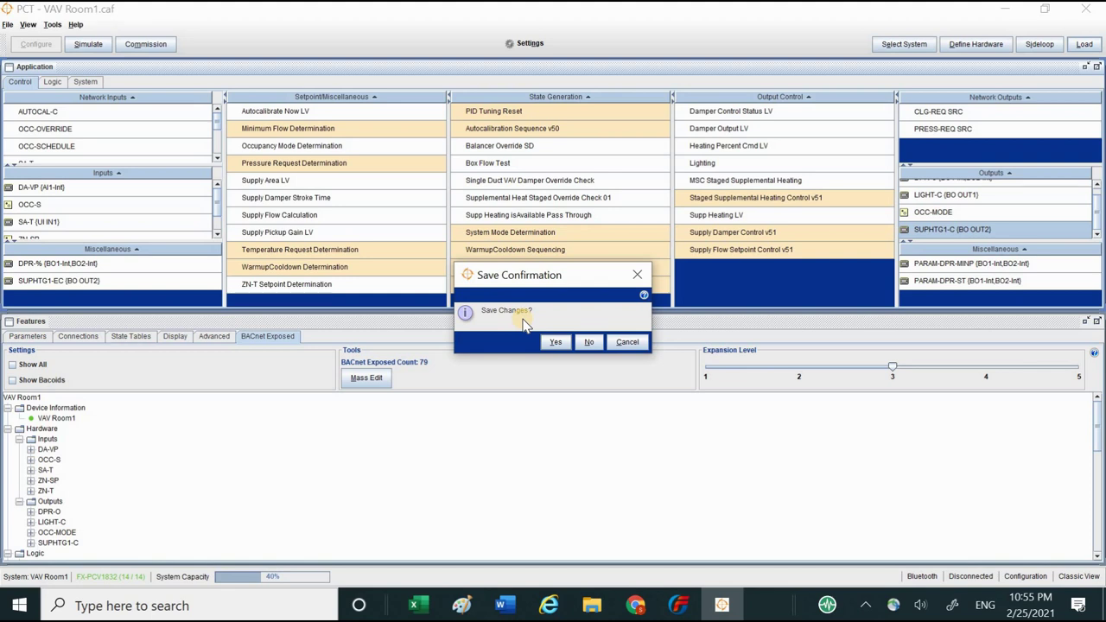
{"action": "left_click", "coordinate": [556, 342]}
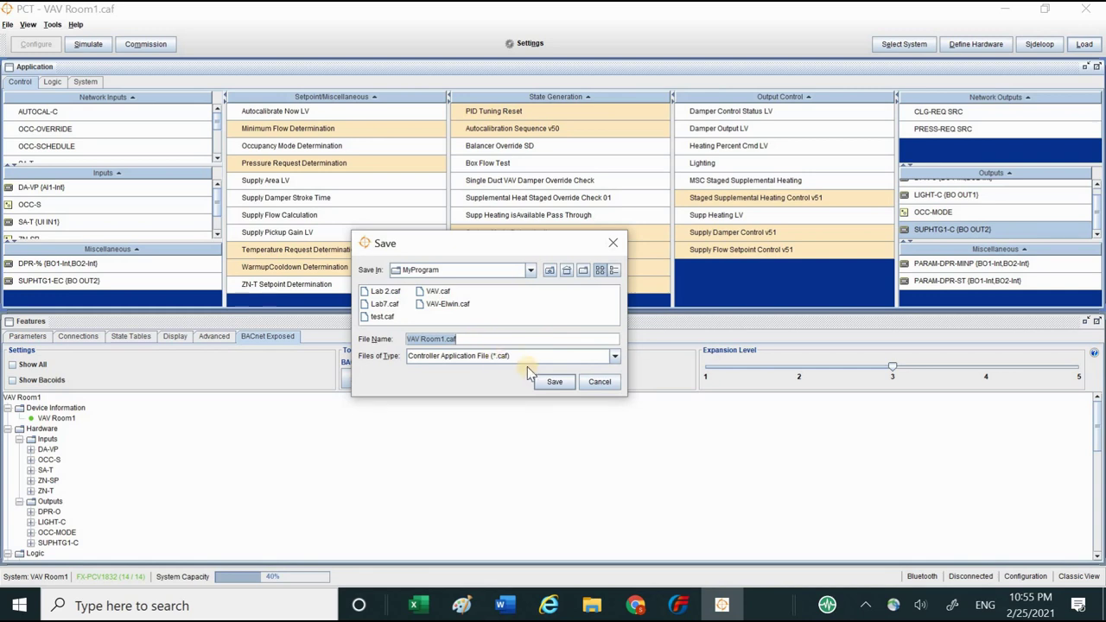
{"action": "left_click", "coordinate": [551, 385]}
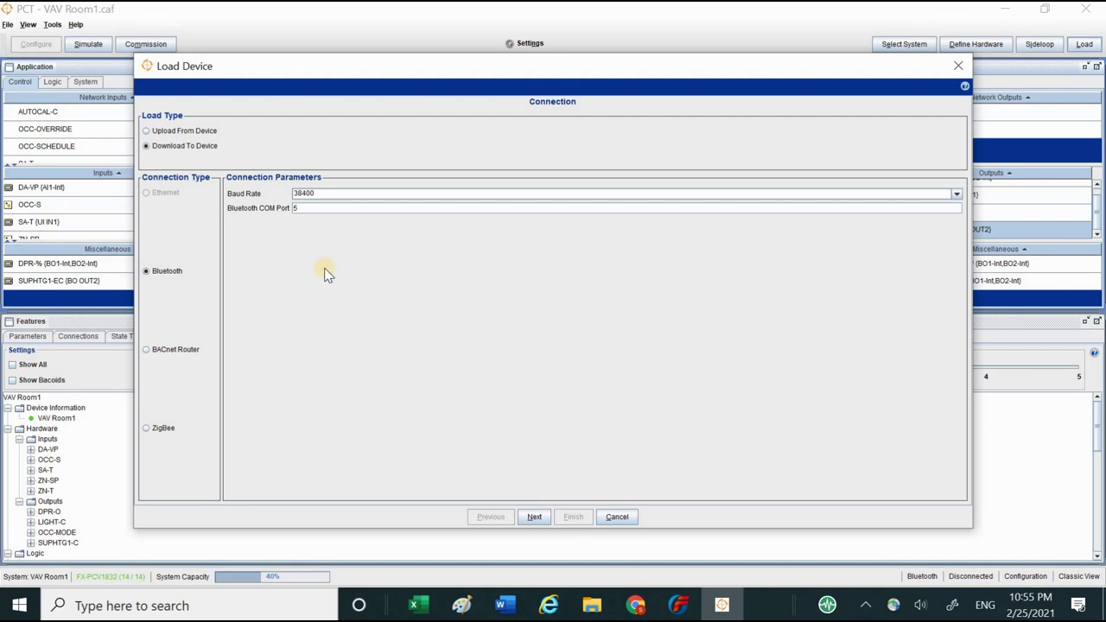
Step: Choose Download To Device as the load type over Bluetooth and set the baud rate to 38400
{"action": "left_click", "coordinate": [180, 130]}
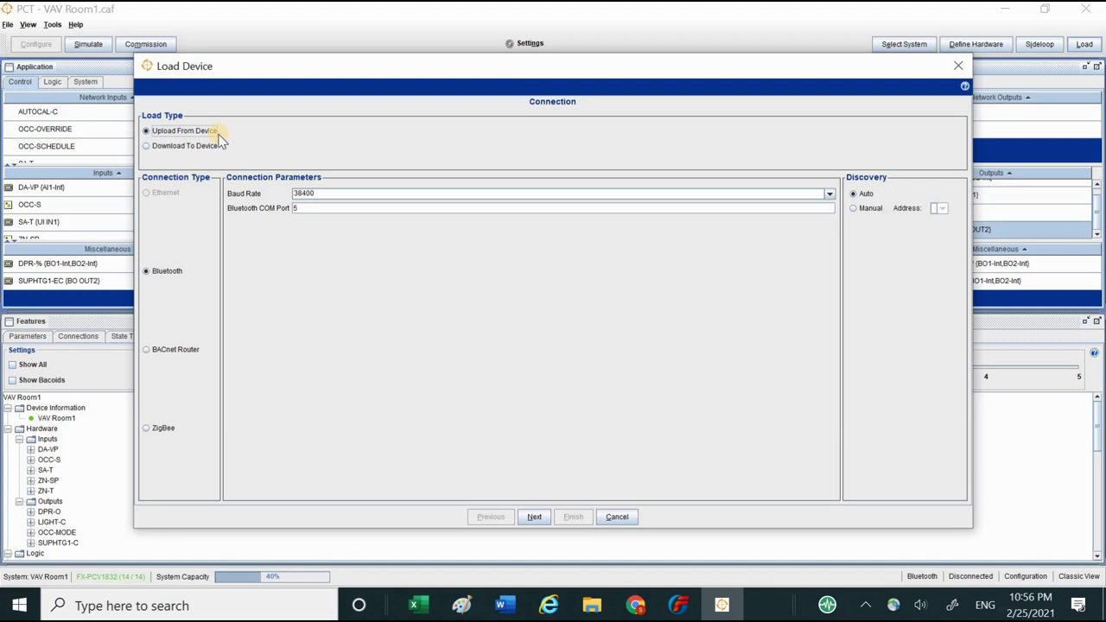
{"action": "left_click", "coordinate": [173, 149]}
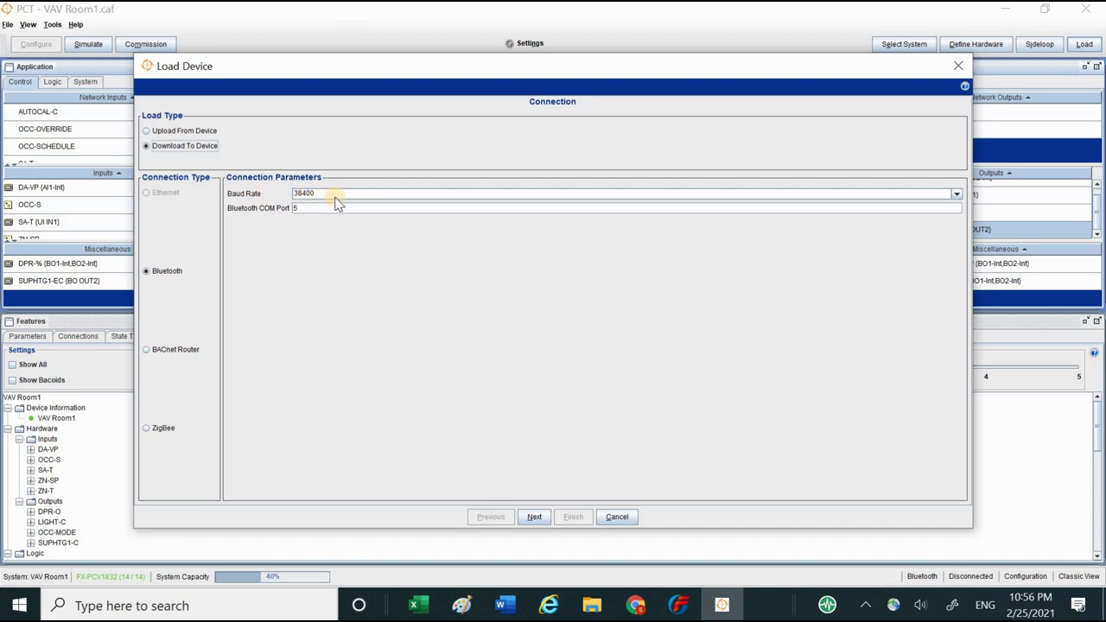
{"action": "left_click", "coordinate": [955, 194]}
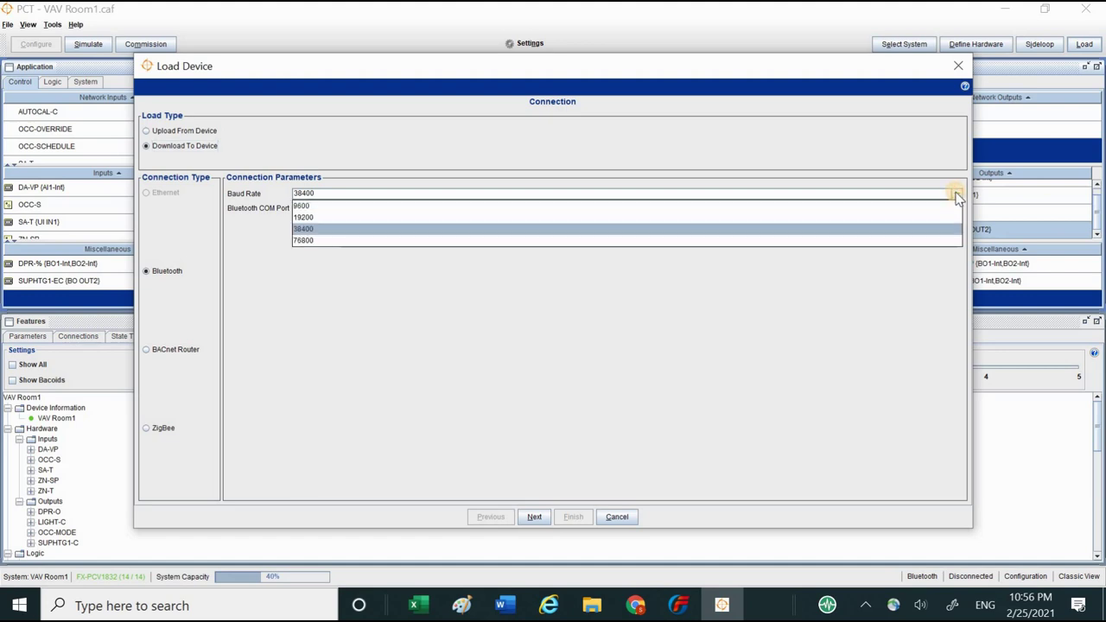
{"action": "left_click", "coordinate": [331, 229]}
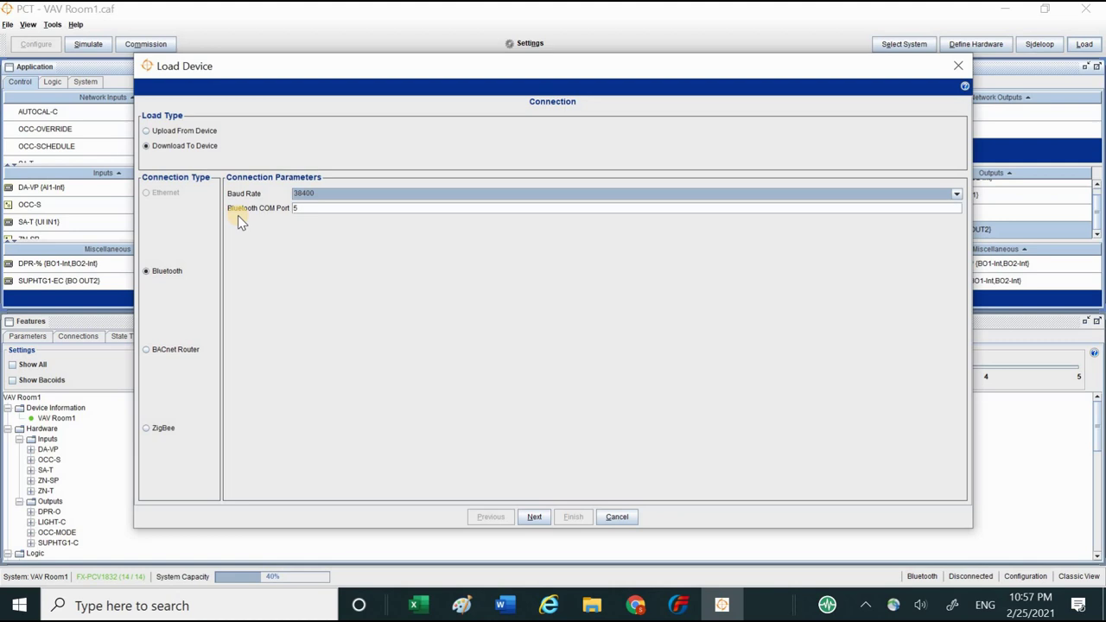
Step: Show the computer's Bluetooth devices in Windows Settings and select the paired FX-BTCVT converter ending in 97:C6
{"action": "left_click", "coordinate": [307, 210]}
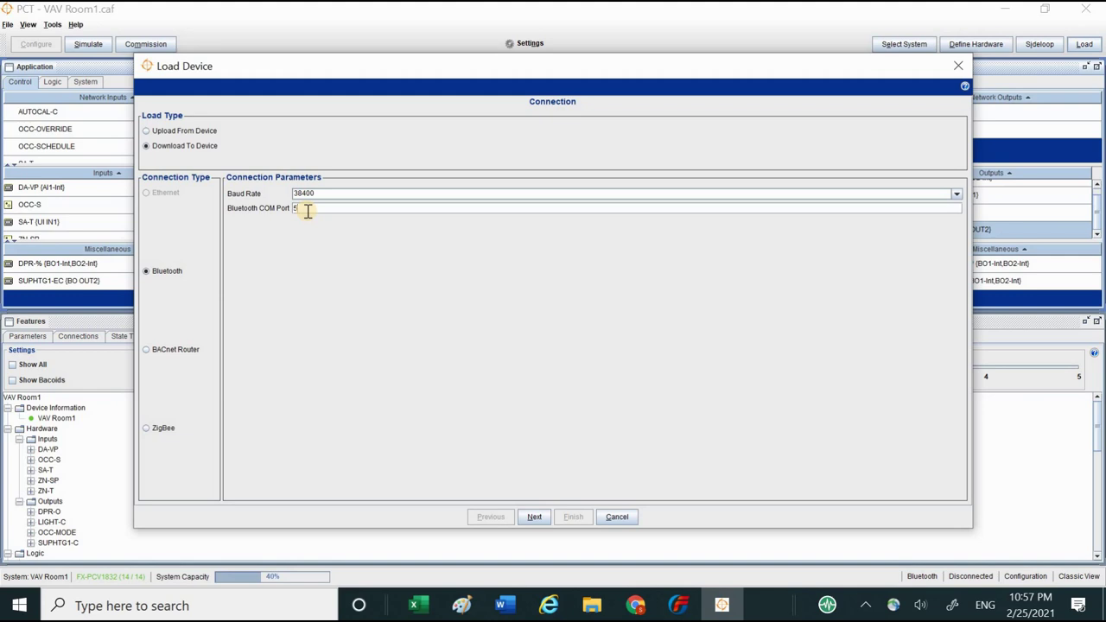
{"action": "left_click", "coordinate": [868, 609]}
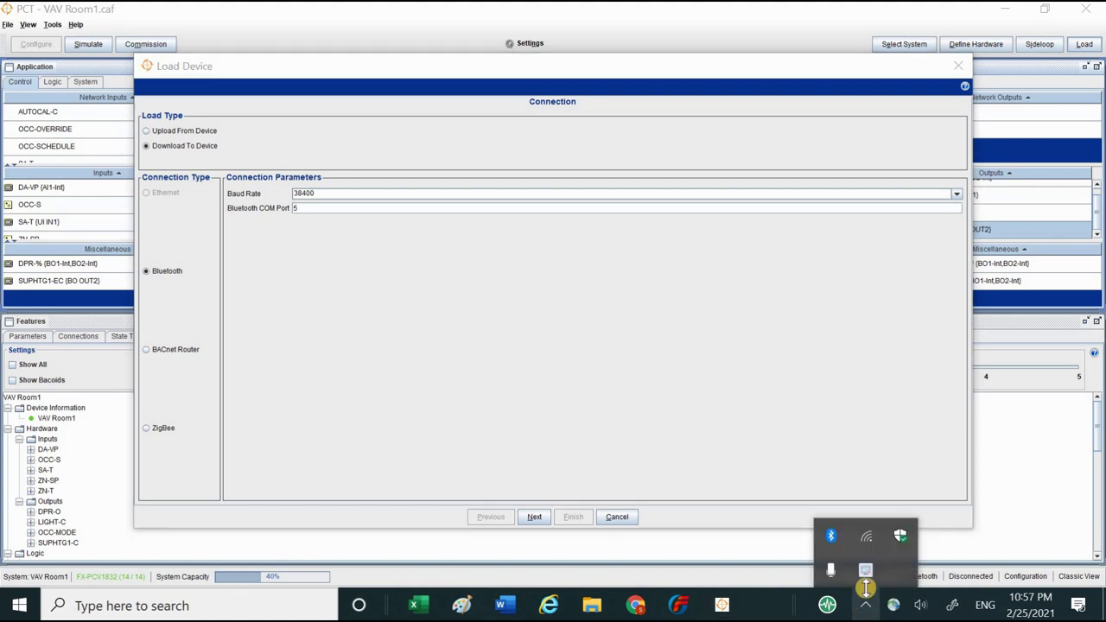
{"action": "right_click", "coordinate": [830, 538]}
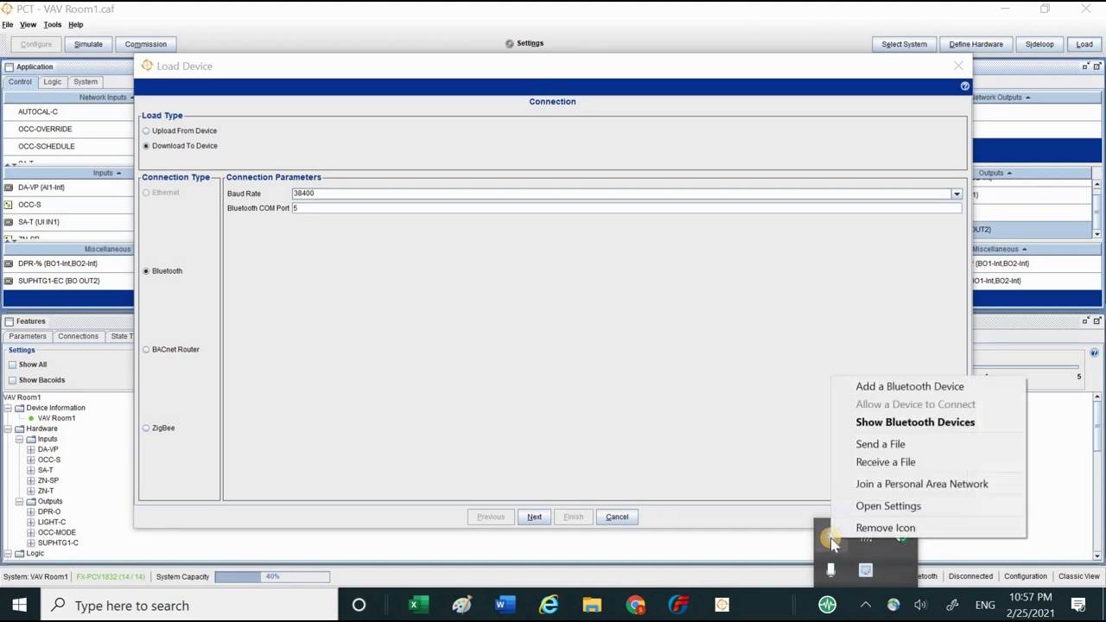
{"action": "left_click", "coordinate": [917, 421]}
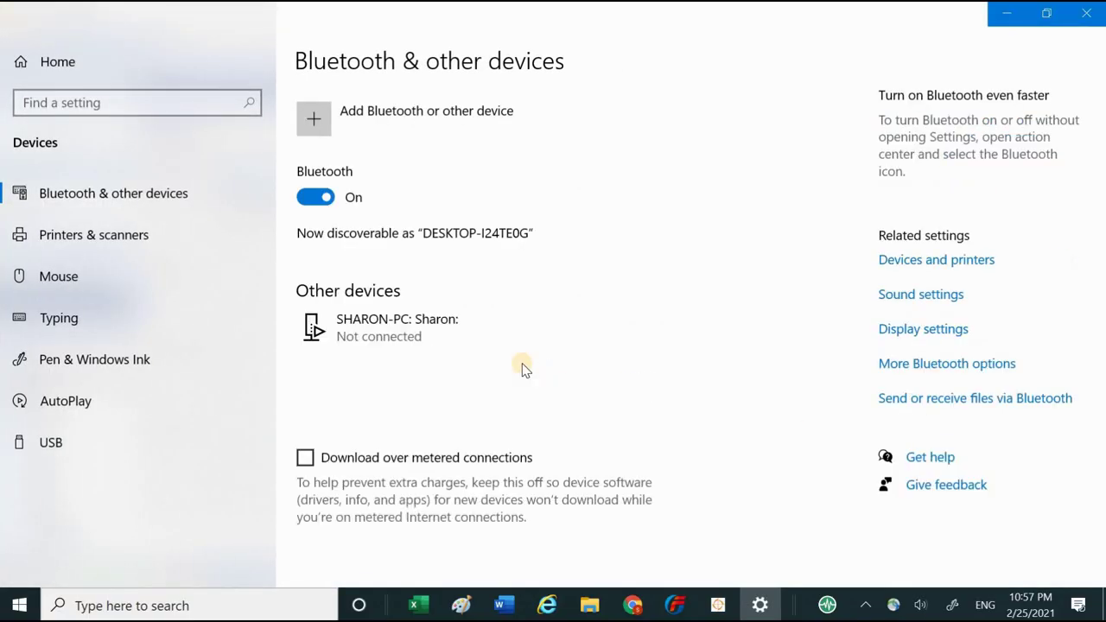
{"action": "scroll", "coordinate": [523, 367], "scroll_direction": "down", "scroll_amount": 3}
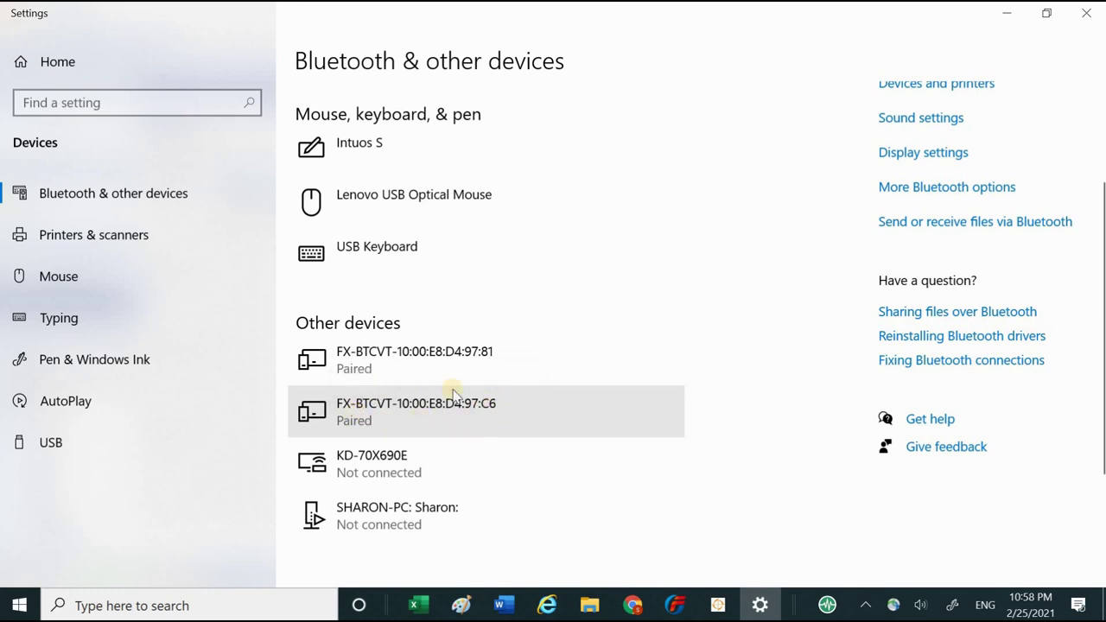
{"action": "left_click", "coordinate": [447, 414]}
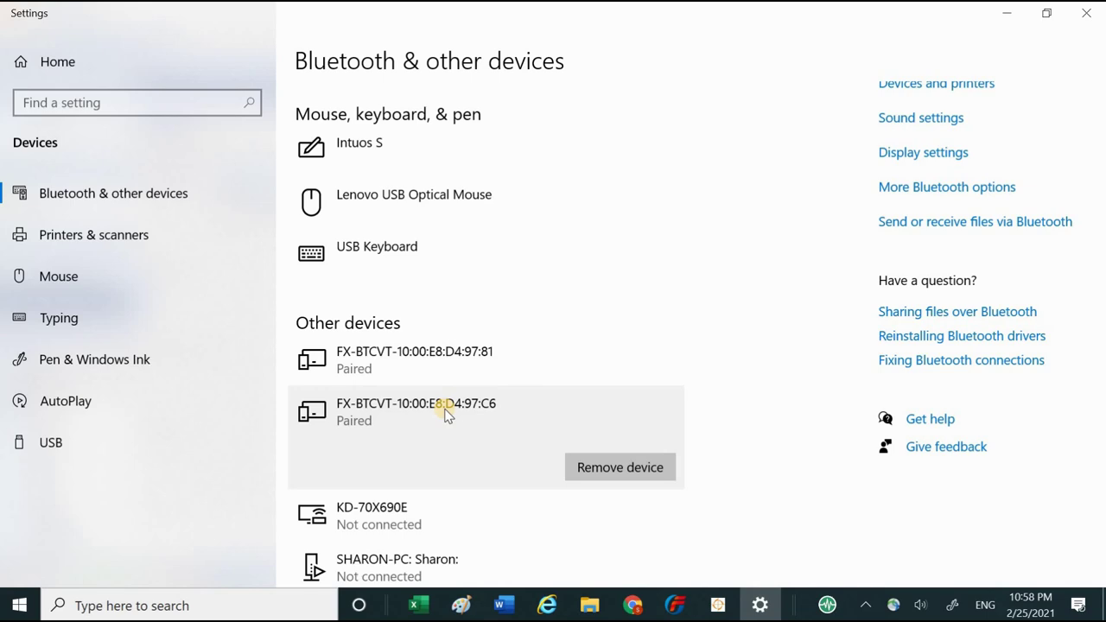
Step: Open Devices and Printers in the Windows Control Panel and find the unspecified FX-BTCVT converters
{"action": "left_click", "coordinate": [22, 606]}
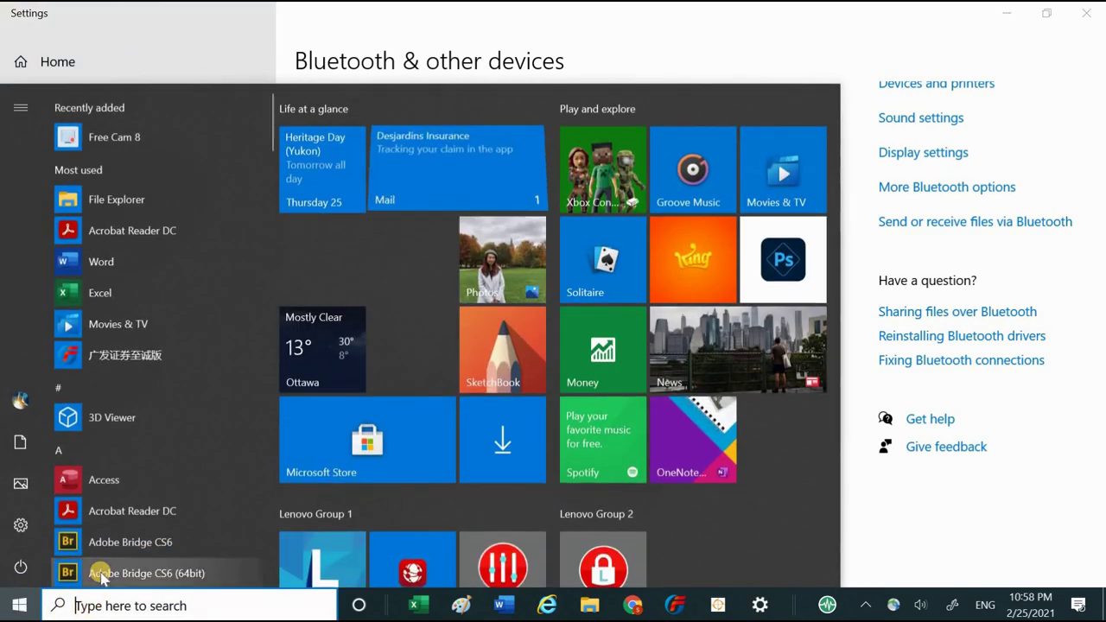
{"action": "left_click", "coordinate": [115, 604]}
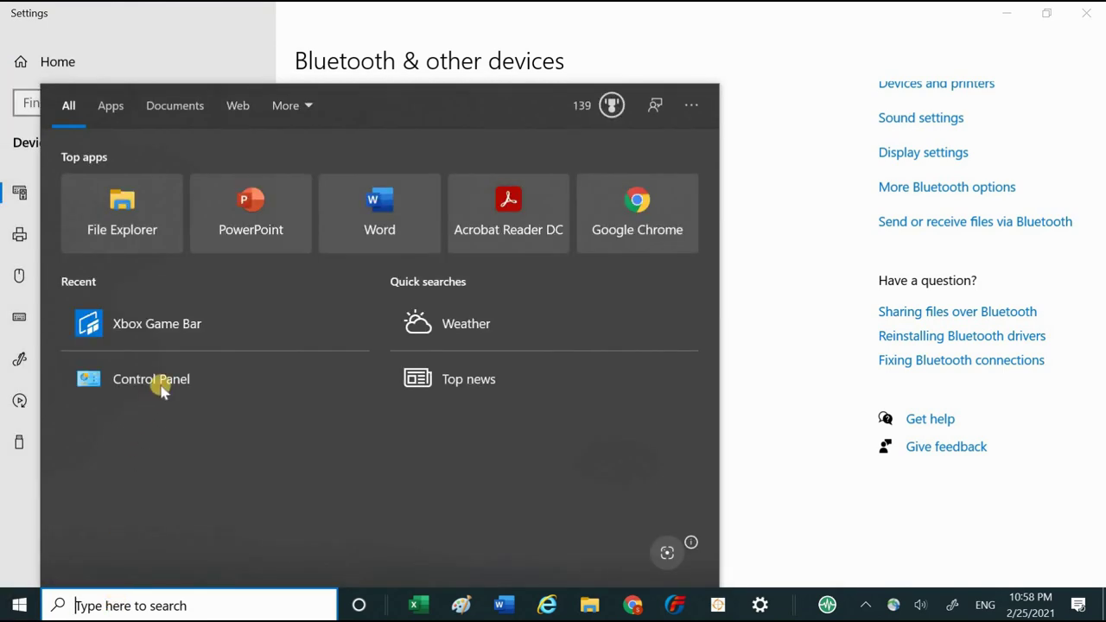
{"action": "left_click", "coordinate": [167, 385]}
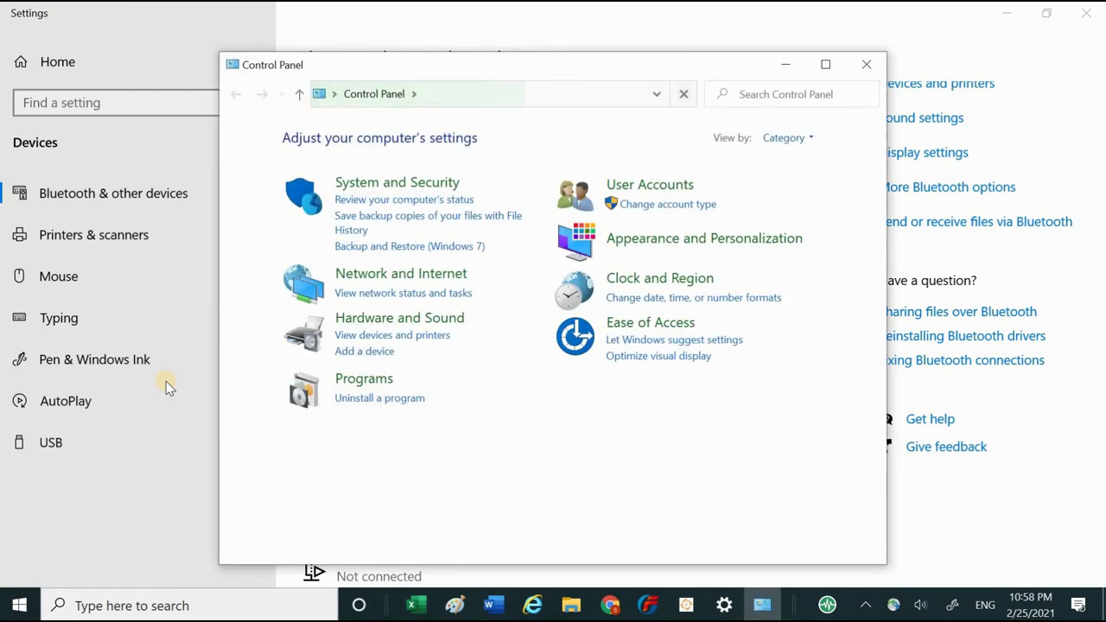
{"action": "left_click", "coordinate": [431, 338]}
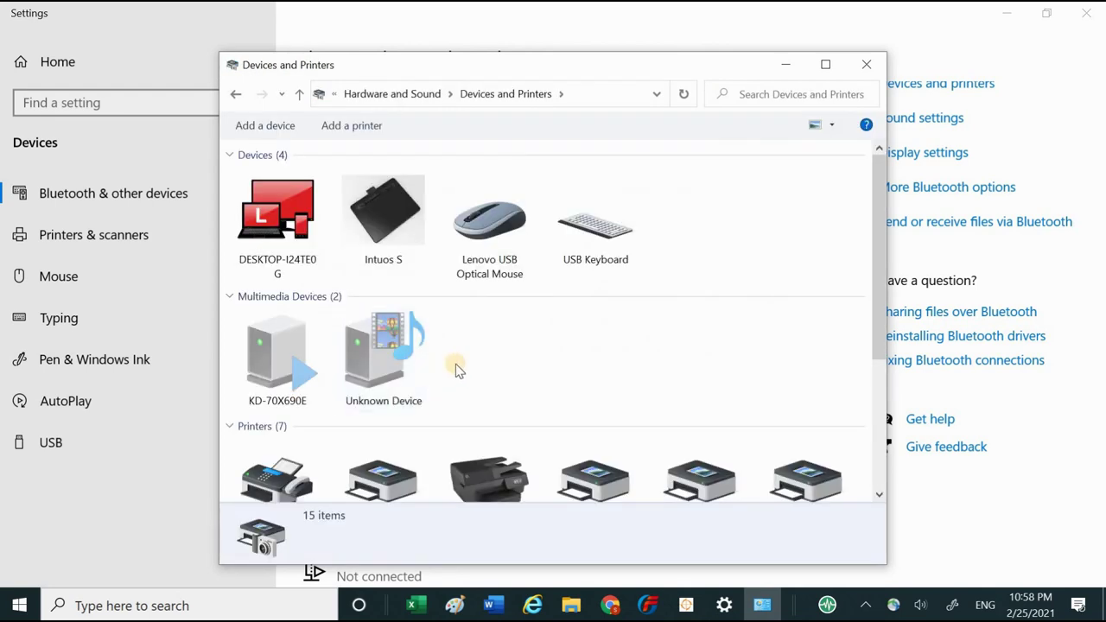
{"action": "scroll", "coordinate": [454, 366], "scroll_direction": "down", "scroll_amount": 5}
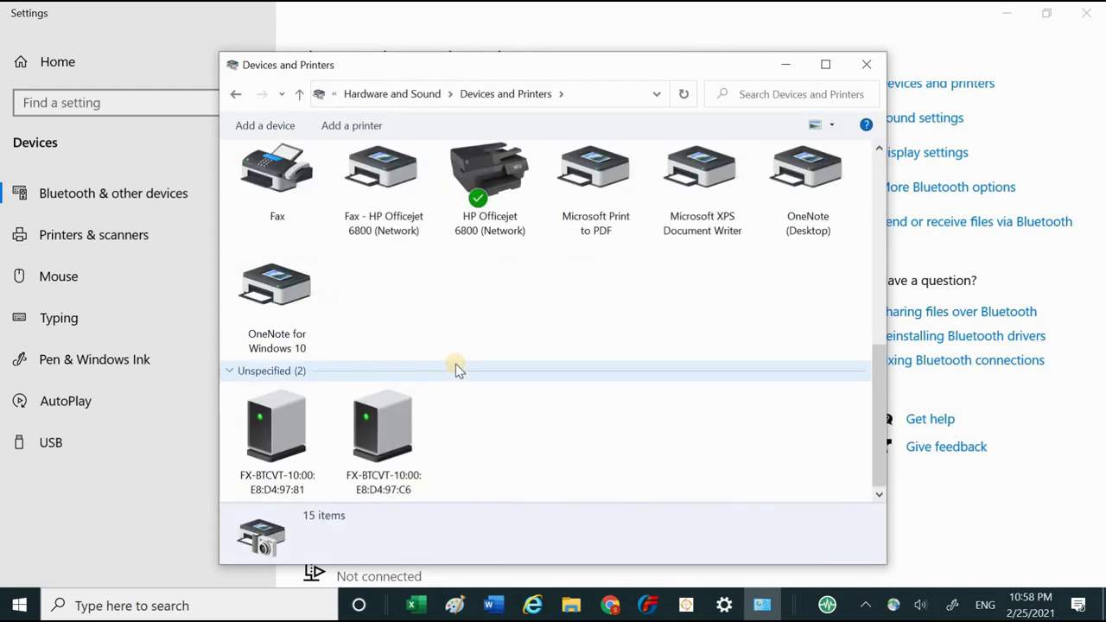
Step: Check which COM port the FX-BTCVT converter ending in 97:C6 uses in its Bluetooth services, and close the Windows device windows
{"action": "left_click", "coordinate": [399, 478]}
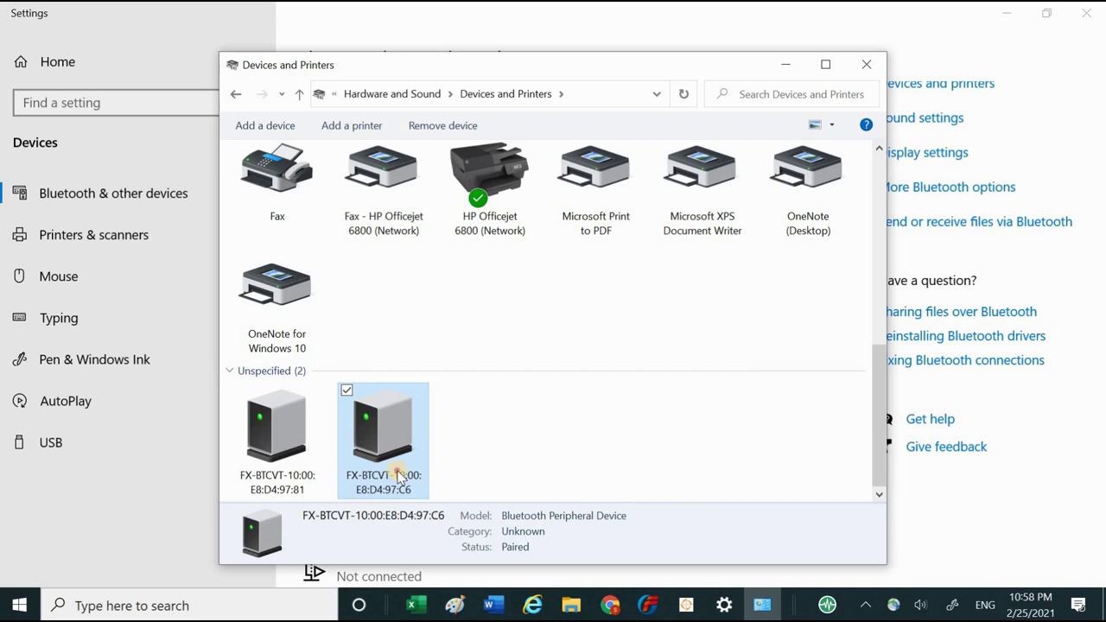
{"action": "double_click", "coordinate": [398, 477]}
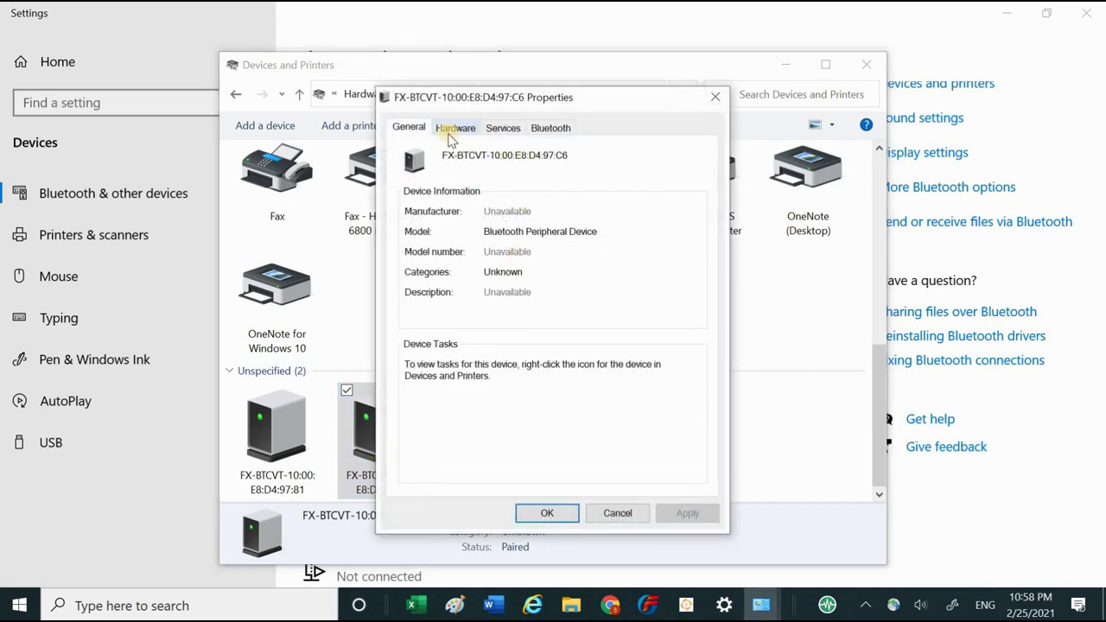
{"action": "left_click", "coordinate": [505, 129]}
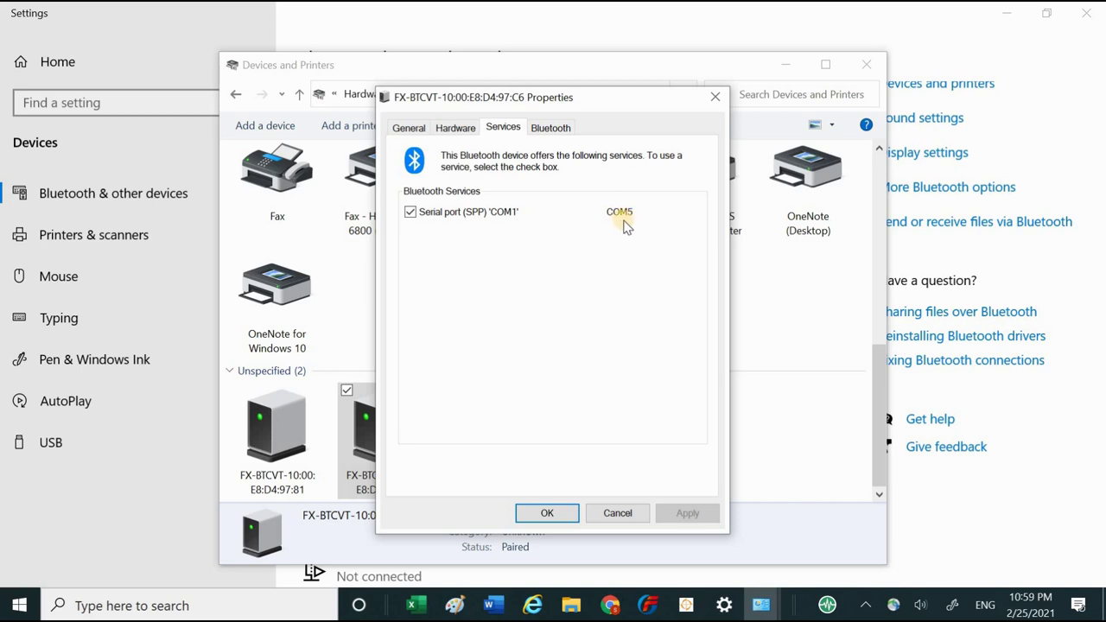
{"action": "left_click", "coordinate": [544, 519]}
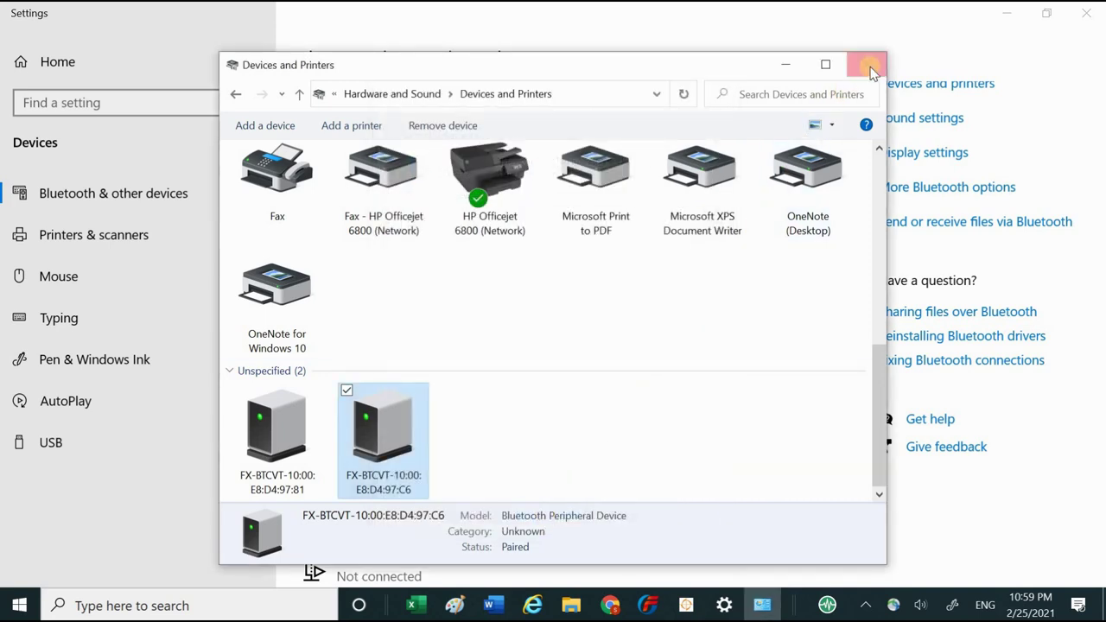
{"action": "left_click", "coordinate": [866, 64]}
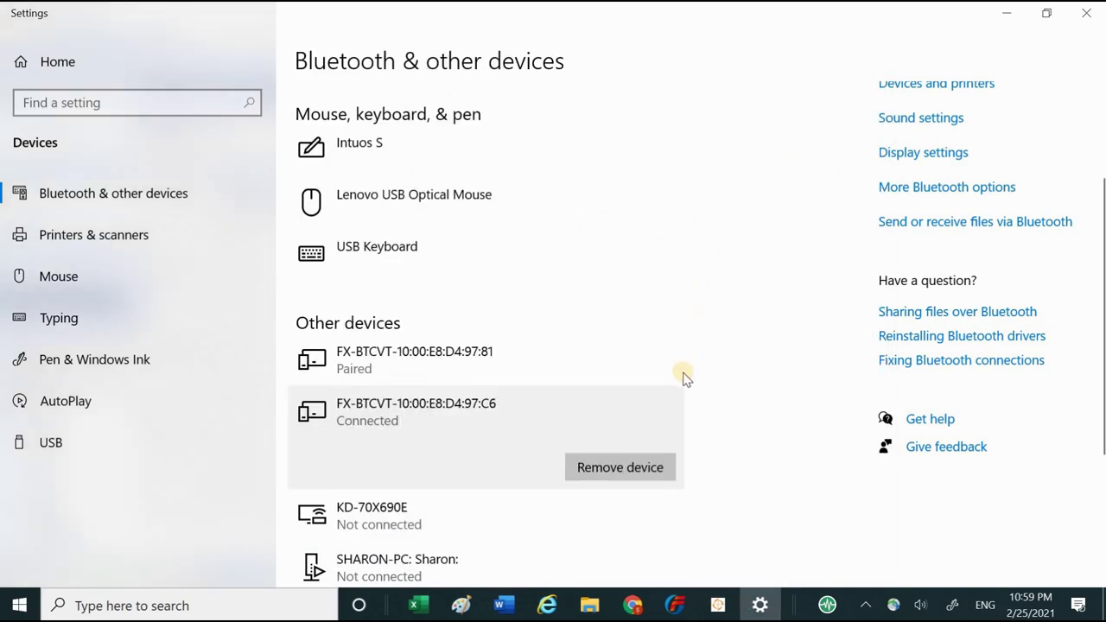
{"action": "left_click", "coordinate": [1088, 17]}
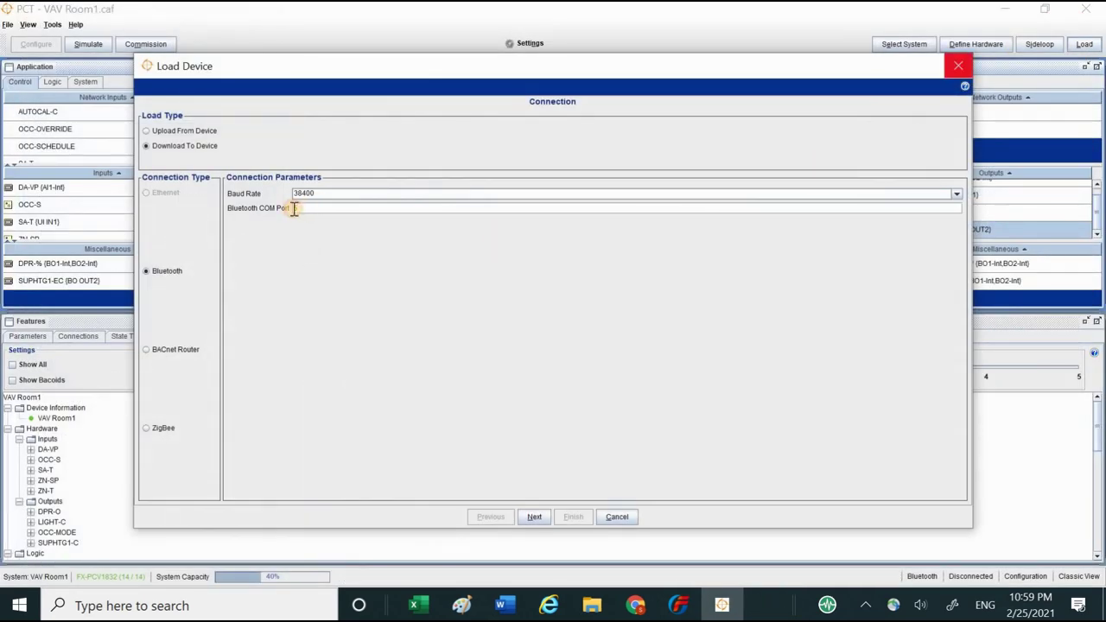
Step: Set the Bluetooth COM port to 5 and connect to list the available devices
{"action": "double_click", "coordinate": [295, 207]}
{"action": "type", "text": "5"}
{"action": "left_click", "coordinate": [540, 518]}
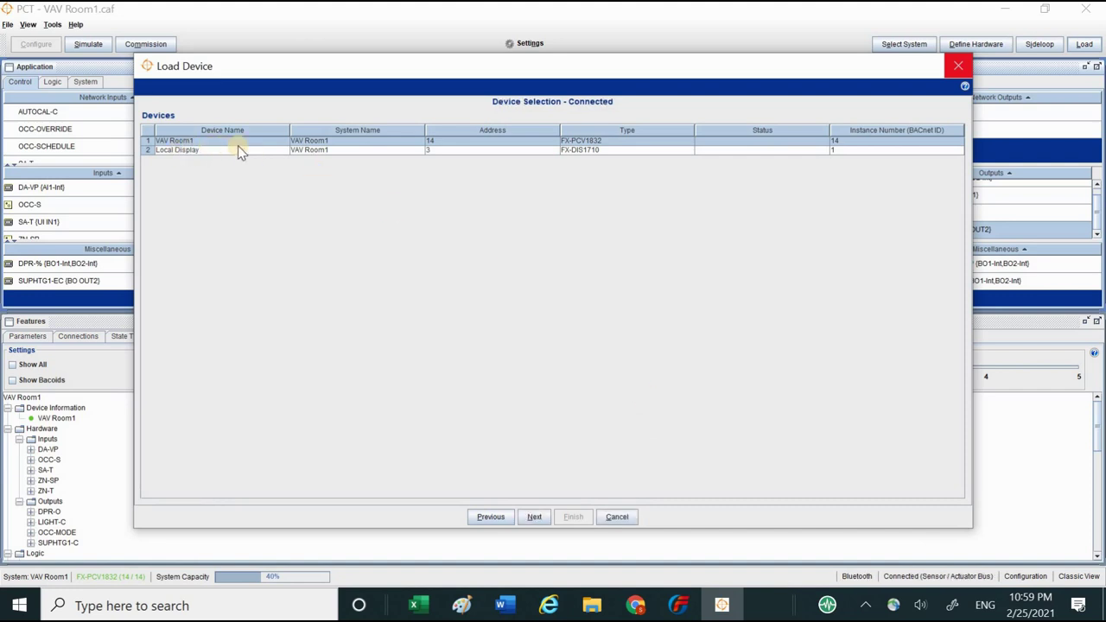
Step: Select the VAV Room1 FX-PCV1832 controller at address 14 and start downloading only the application code to it
{"action": "left_click", "coordinate": [337, 141]}
{"action": "left_click", "coordinate": [534, 518]}
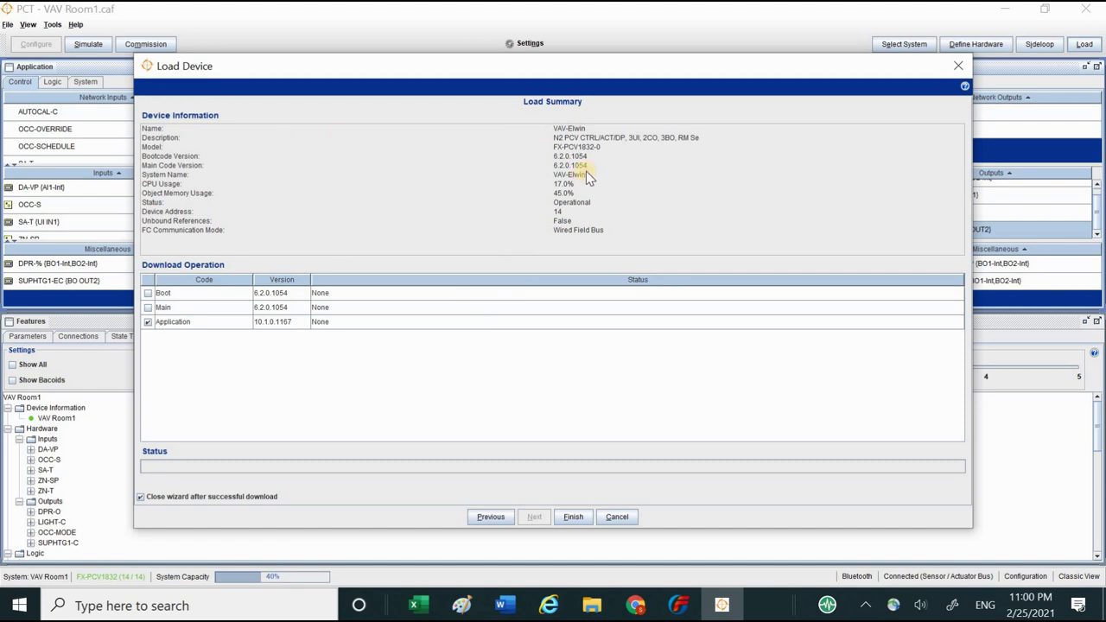
{"action": "left_click", "coordinate": [572, 518]}
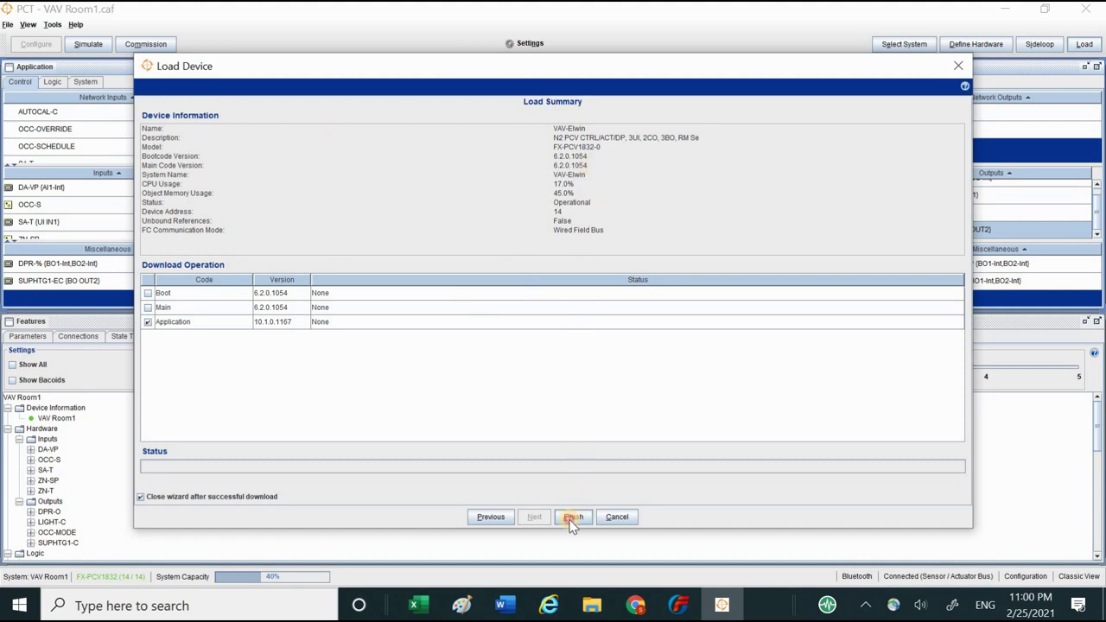